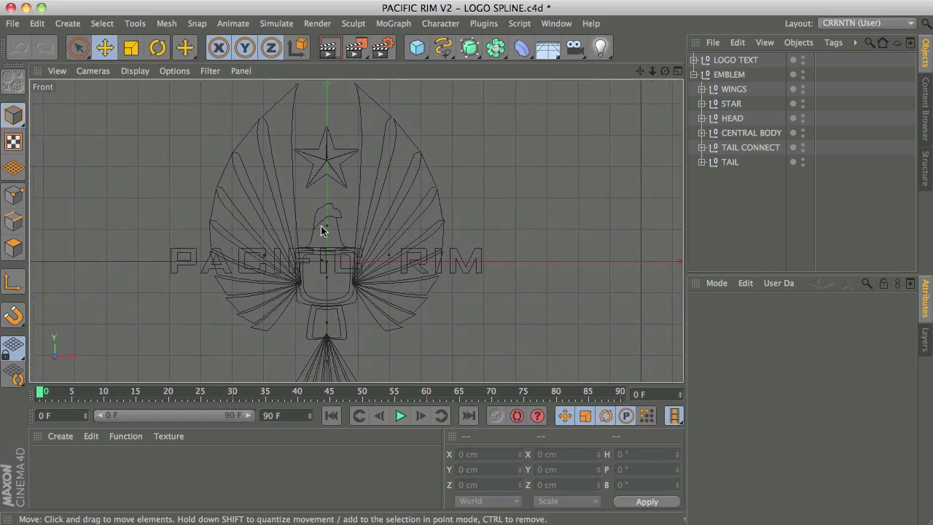
- Examine the spline groups TAIL, TAIL CONNECT, CENTRAL BODY, HEAD, STAR, WINGS and LOGO TEXT by selecting each one
{"action": "scroll", "coordinate": [322, 232], "scroll_direction": "down", "scroll_amount": 2}
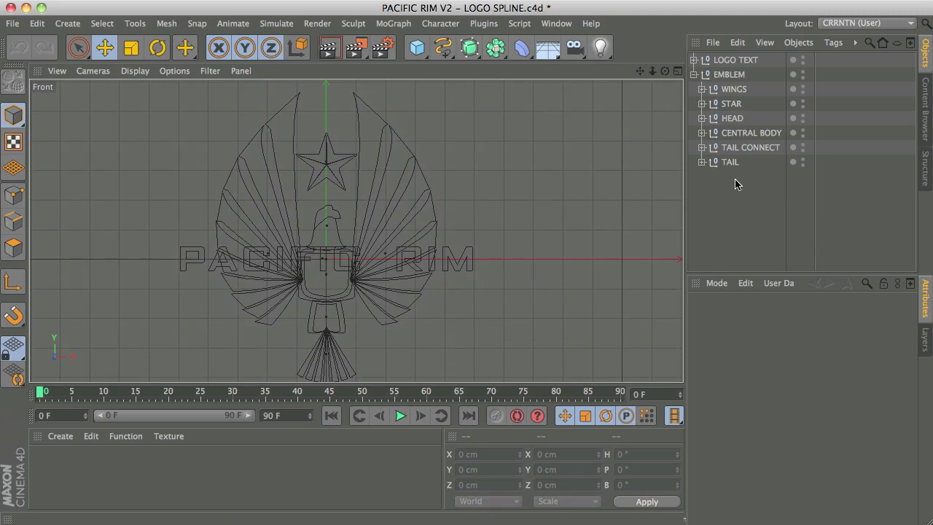
{"action": "left_click", "coordinate": [731, 162]}
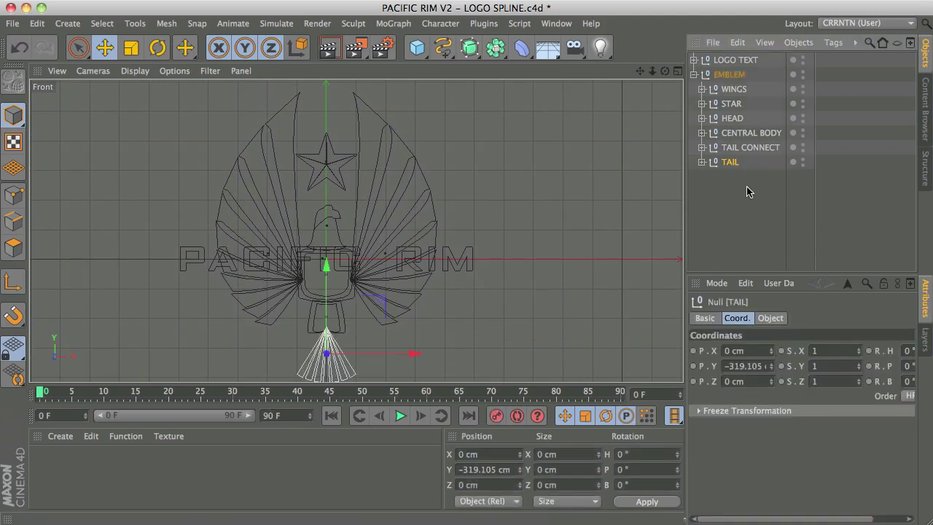
{"action": "left_click", "coordinate": [742, 148]}
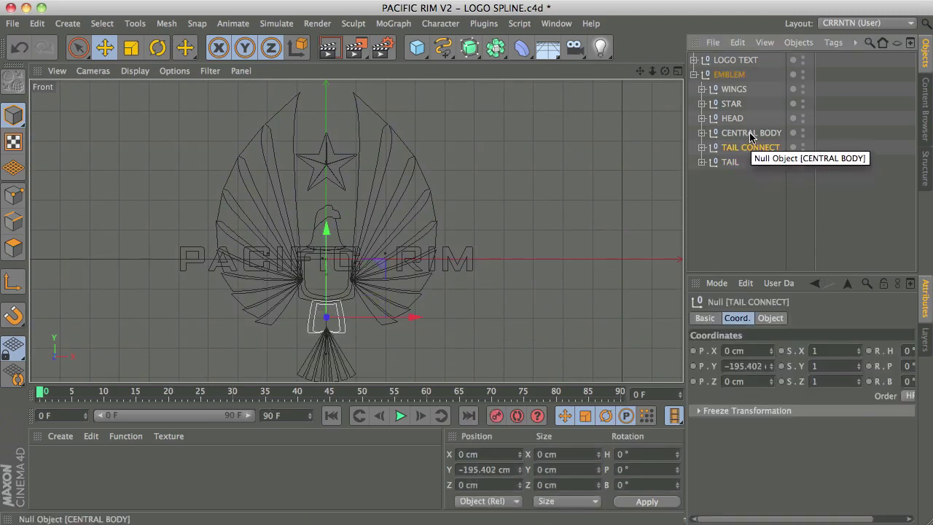
{"action": "left_click", "coordinate": [750, 134]}
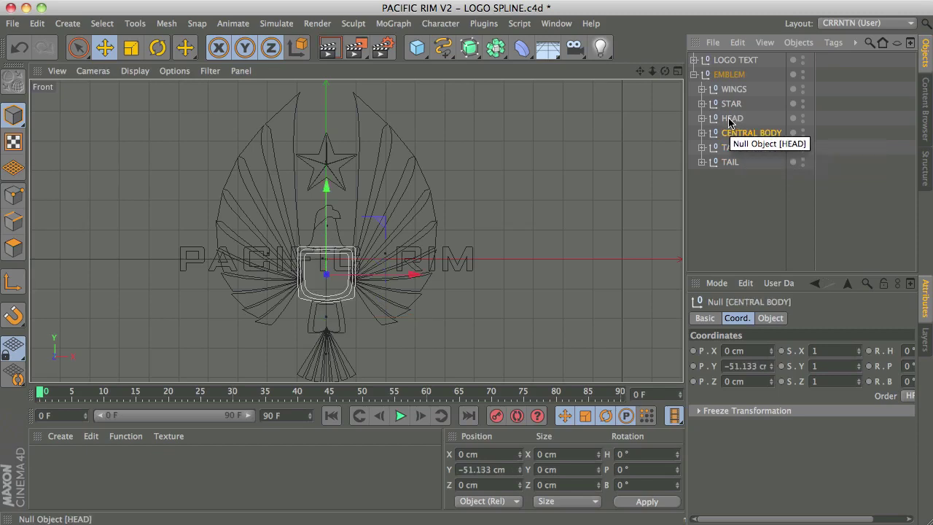
{"action": "left_click", "coordinate": [734, 119]}
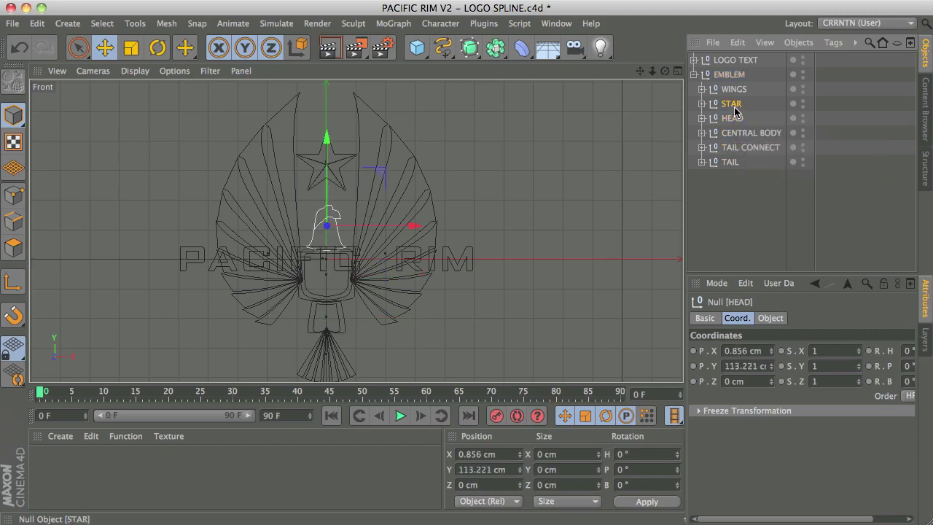
{"action": "left_click", "coordinate": [731, 105]}
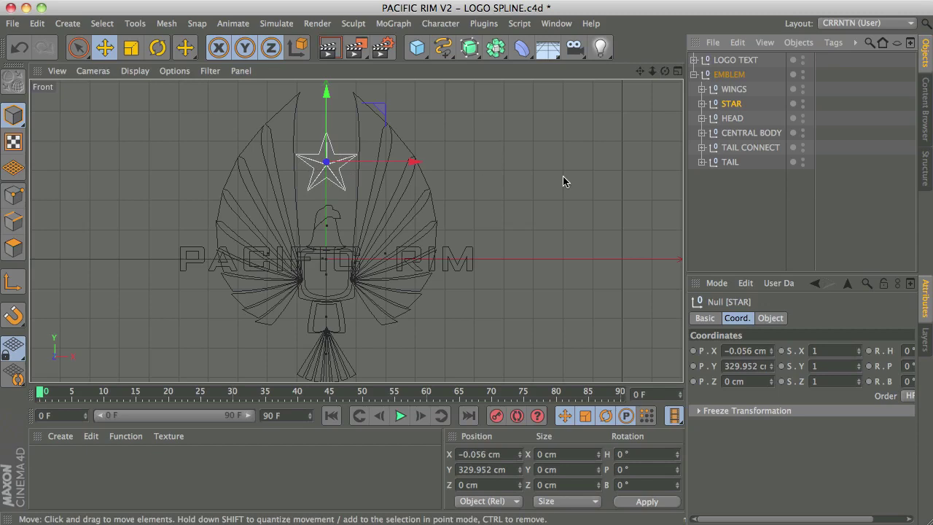
{"action": "left_click", "coordinate": [732, 89]}
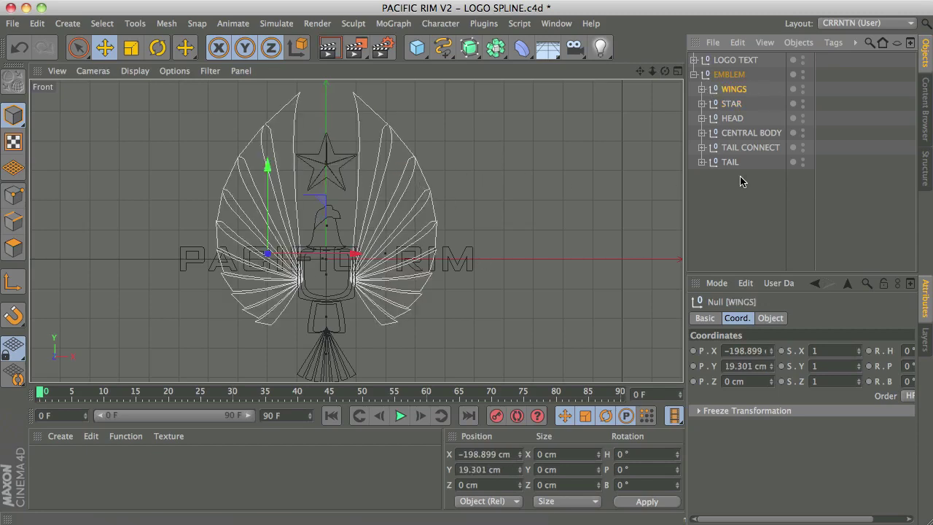
{"action": "left_click", "coordinate": [738, 61]}
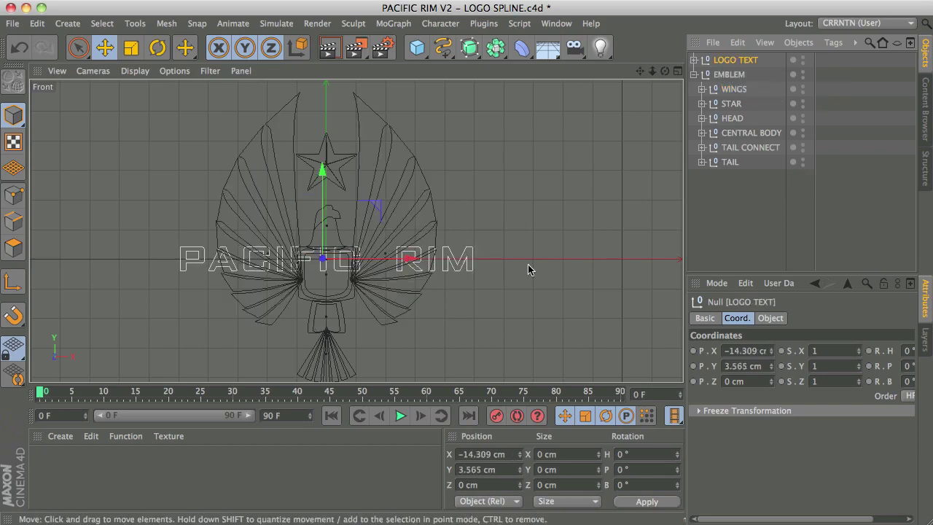
- Show the logo splines in the perspective view and clear the selection
{"action": "left_click", "coordinate": [677, 71]}
{"action": "left_click", "coordinate": [349, 72]}
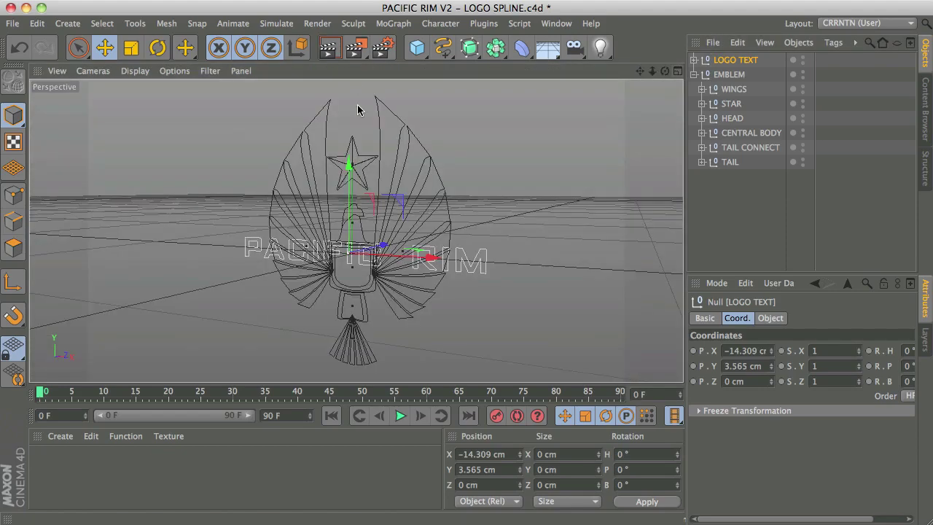
{"action": "left_click", "coordinate": [733, 225]}
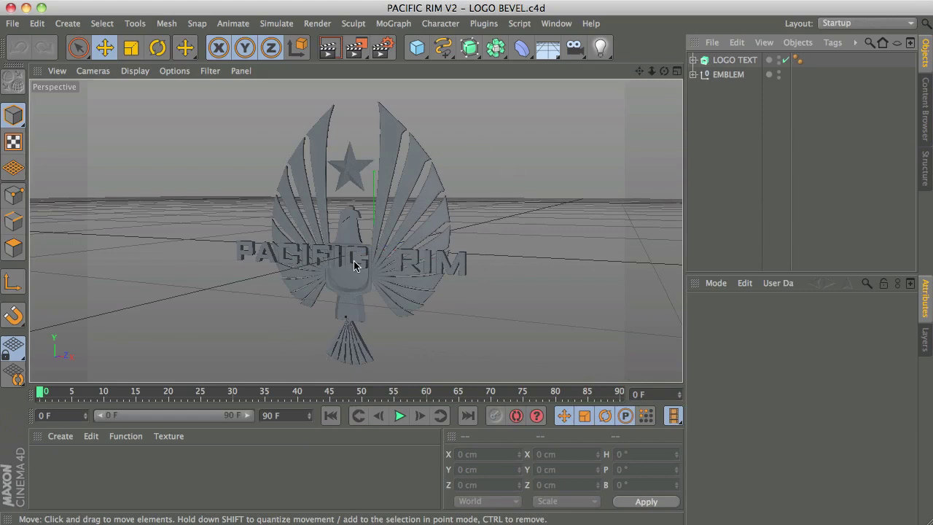
- Examine the beveled 3D Pacific Rim logo and emblem from several angles in the perspective view
{"action": "left_click_drag", "start_coordinate": [355, 265], "coordinate": [265, 242], "text": "alt"}
{"action": "left_click_drag", "start_coordinate": [334, 202], "coordinate": [246, 135], "text": "alt"}
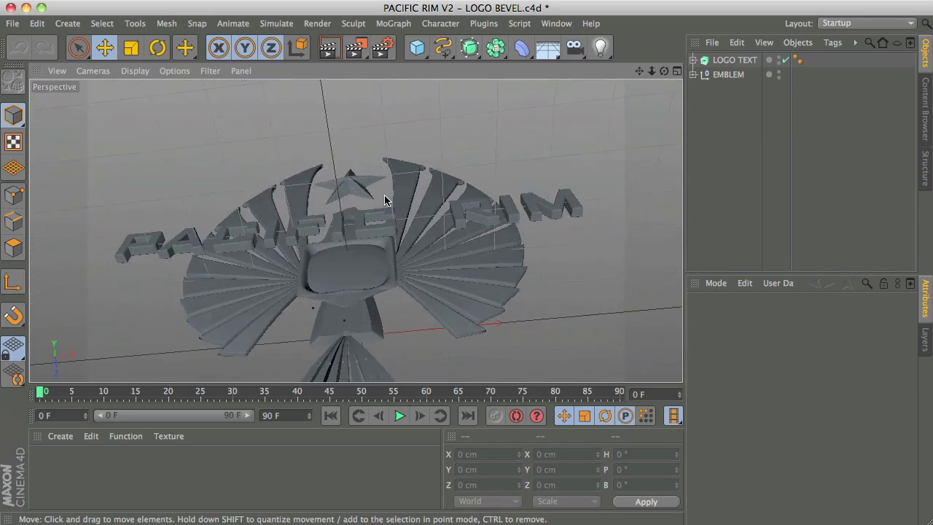
{"action": "left_click_drag", "start_coordinate": [385, 200], "coordinate": [445, 117], "text": "alt"}
{"action": "left_click_drag", "start_coordinate": [638, 71], "coordinate": [612, 87]}
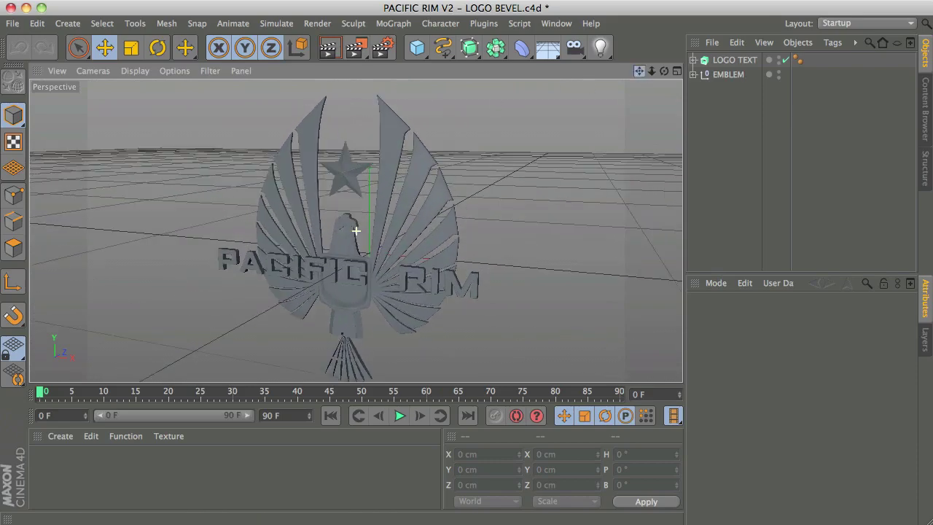
{"action": "left_click_drag", "start_coordinate": [356, 230], "coordinate": [288, 264]}
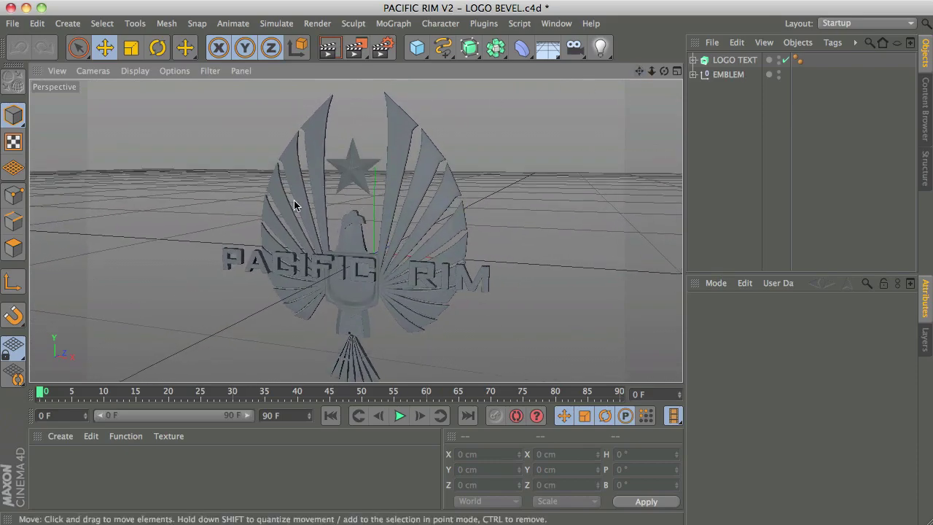
{"action": "left_click_drag", "start_coordinate": [640, 69], "coordinate": [639, 57]}
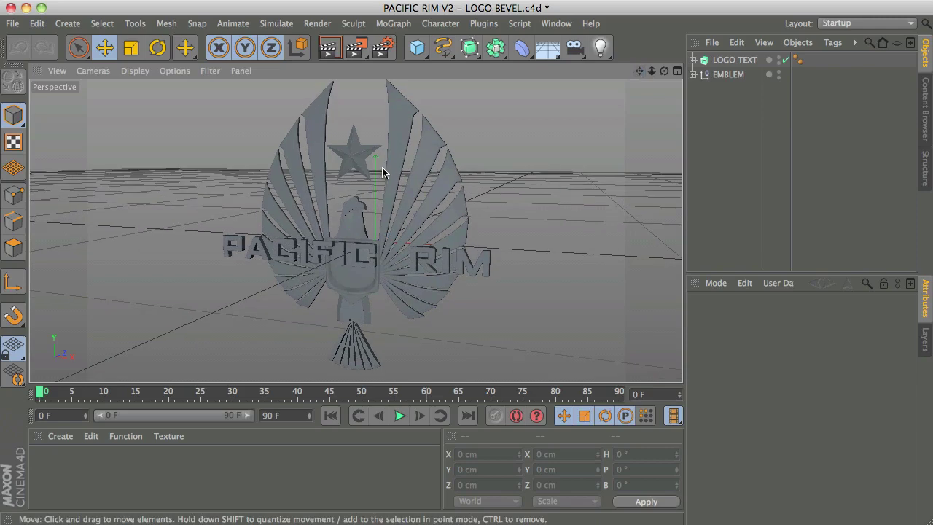
{"action": "scroll", "coordinate": [381, 168], "scroll_direction": "down", "scroll_amount": 2}
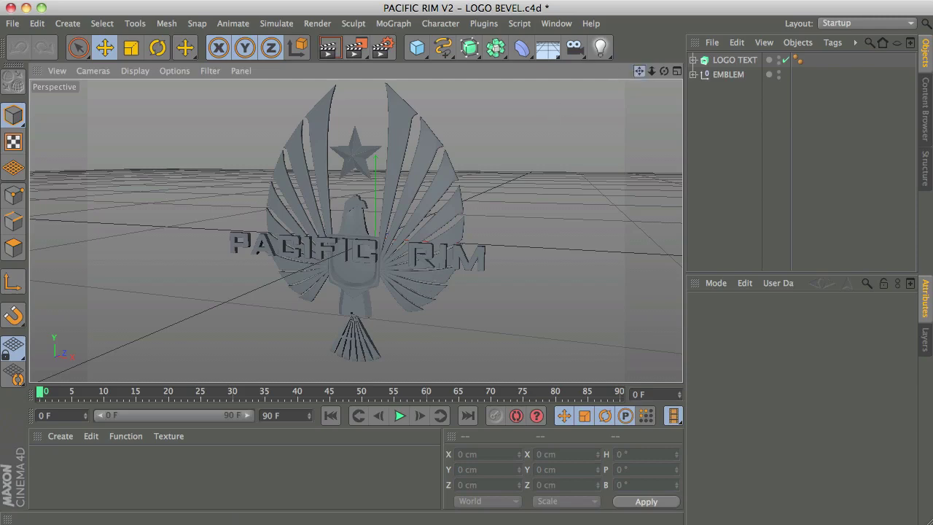
{"action": "left_click_drag", "start_coordinate": [639, 70], "coordinate": [640, 76]}
- Expand the EMBLEM group and inspect its TAIL, TAIL CONNECT and CENTRAL BODY loft objects
{"action": "left_click", "coordinate": [692, 75]}
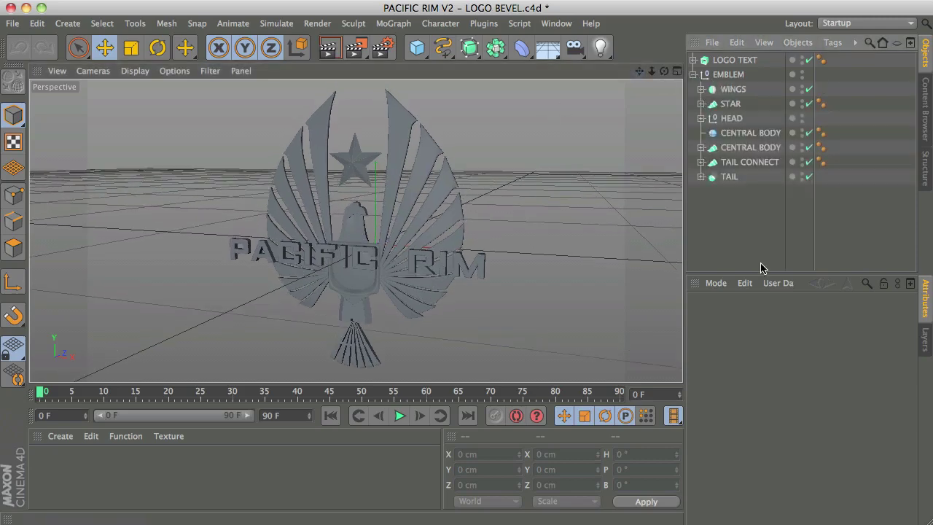
{"action": "left_click", "coordinate": [729, 178]}
{"action": "left_click", "coordinate": [752, 161]}
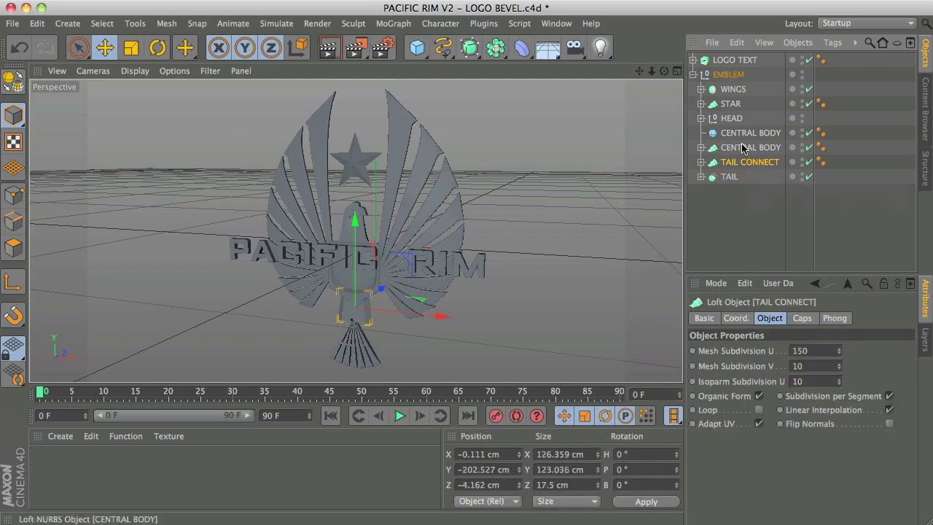
{"action": "left_click", "coordinate": [744, 148]}
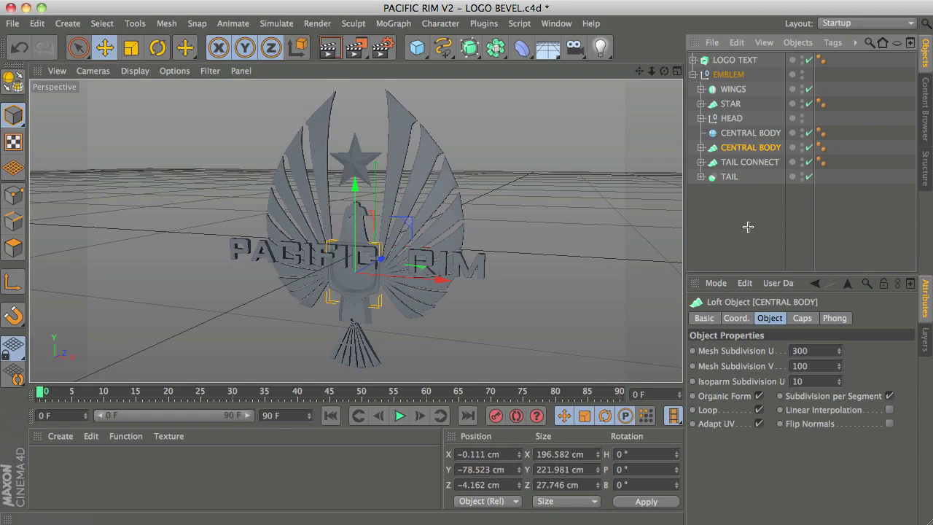
{"action": "left_click", "coordinate": [553, 229]}
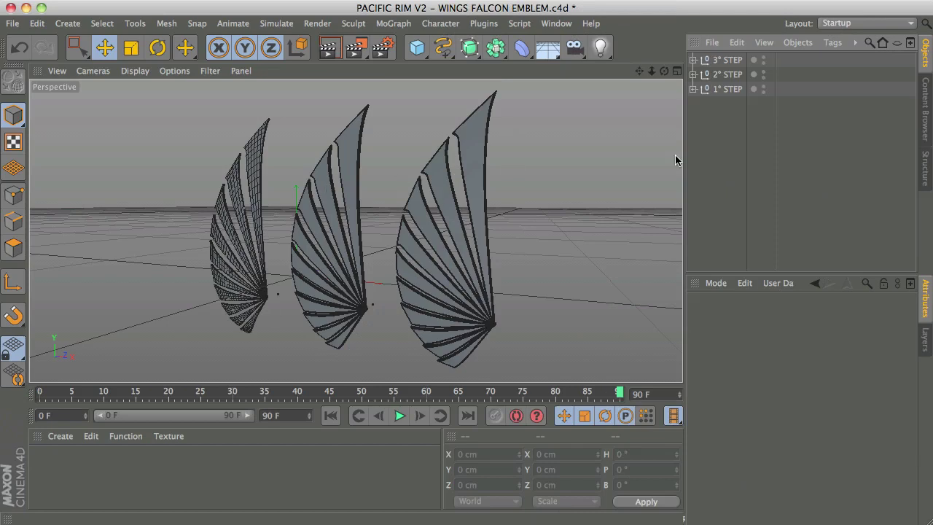
- Identify the three wing versions by selecting the 1°, 2° and 3° STEP groups in turn, and clear the selection
{"action": "left_click", "coordinate": [738, 90]}
{"action": "left_click", "coordinate": [734, 77]}
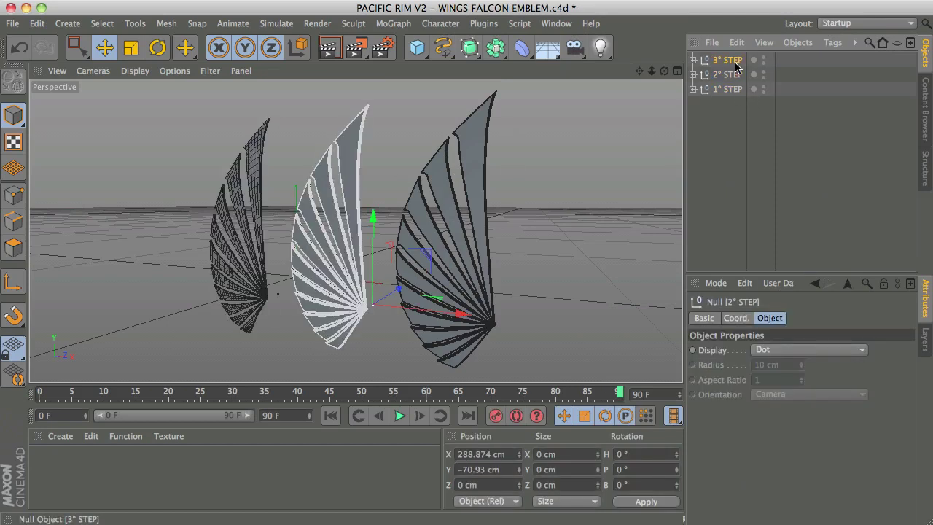
{"action": "left_click", "coordinate": [736, 62]}
{"action": "left_click", "coordinate": [710, 174]}
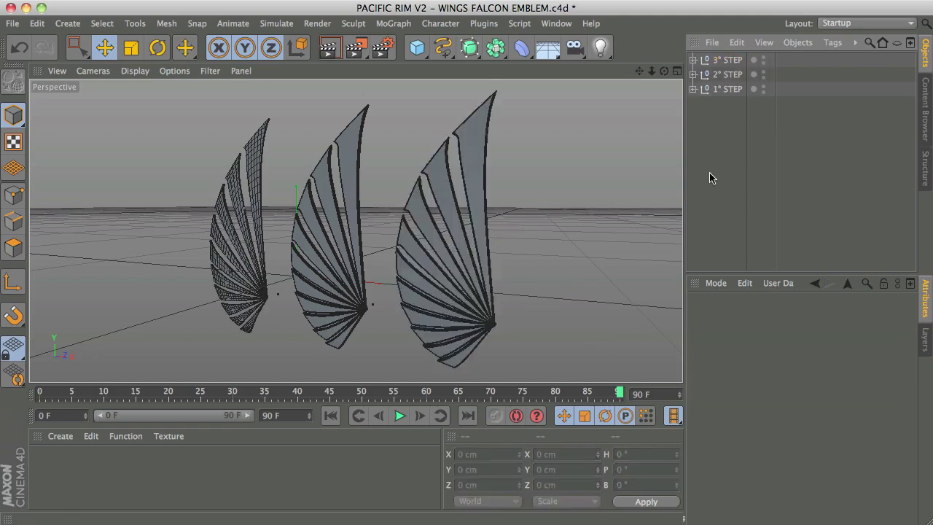
- Hide the 3° STEP and 2° STEP groups and expand the 1° STEP hierarchy, enlarging the object list to show all of it
{"action": "double_click", "coordinate": [763, 59]}
{"action": "double_click", "coordinate": [763, 75]}
{"action": "left_click", "coordinate": [693, 89]}
{"action": "left_click_drag", "start_coordinate": [801, 280], "coordinate": [802, 387]}
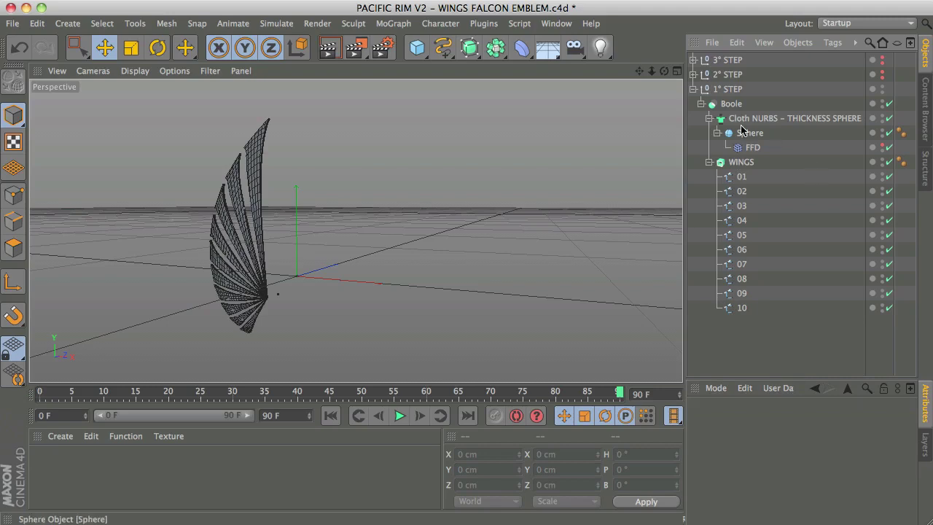
- Disable the Boole in 1° STEP and hide its Cloth NURBS thickness sphere, leaving only the extruded wings in view
{"action": "left_click", "coordinate": [889, 105]}
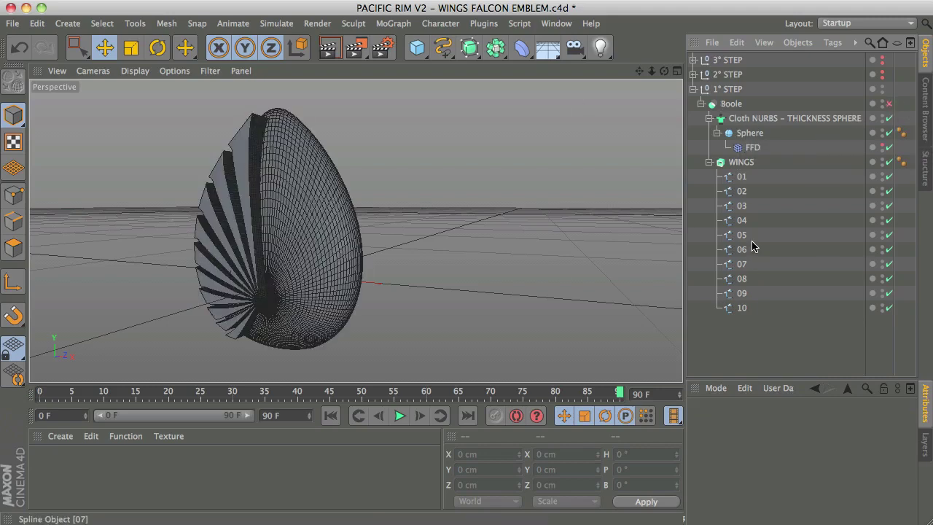
{"action": "left_click", "coordinate": [709, 119]}
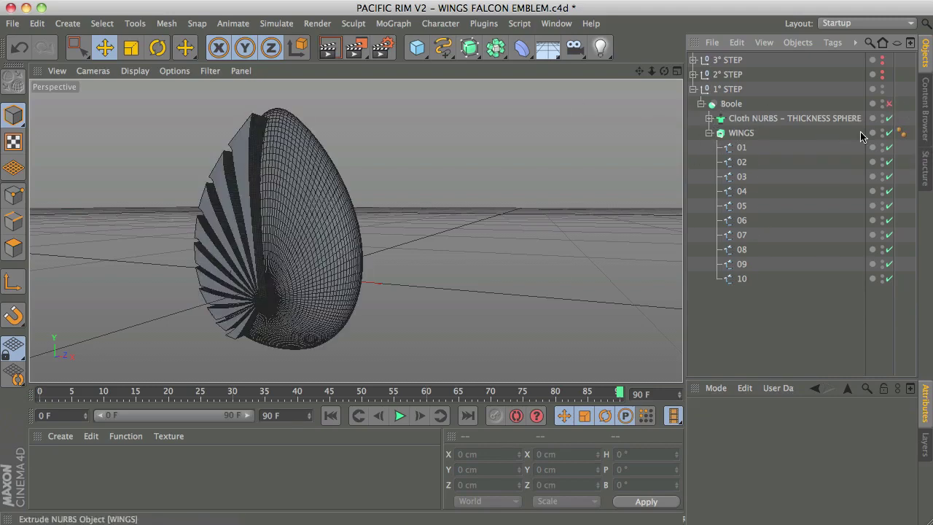
{"action": "left_click", "coordinate": [882, 119]}
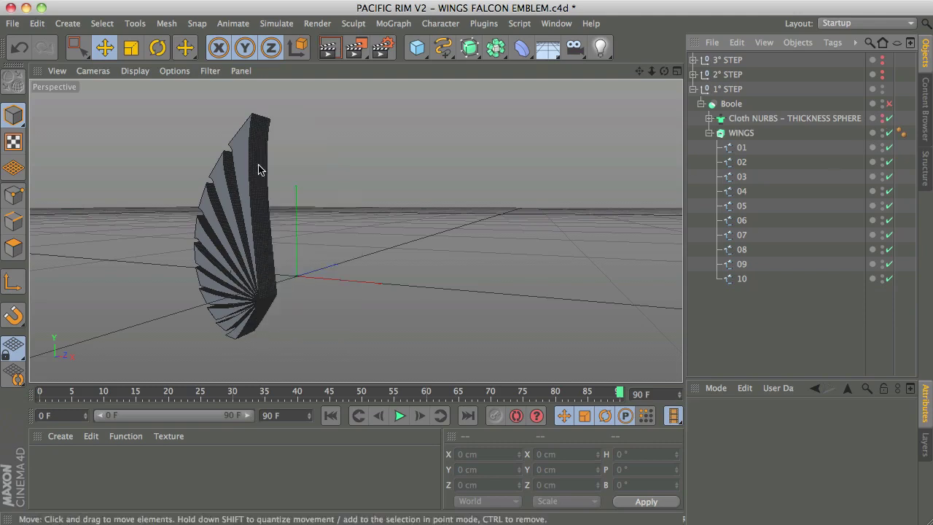
- Examine the WINGS extrude object's movement, subdivision and cap settings, viewing its depth in the perspective view
{"action": "left_click", "coordinate": [741, 132]}
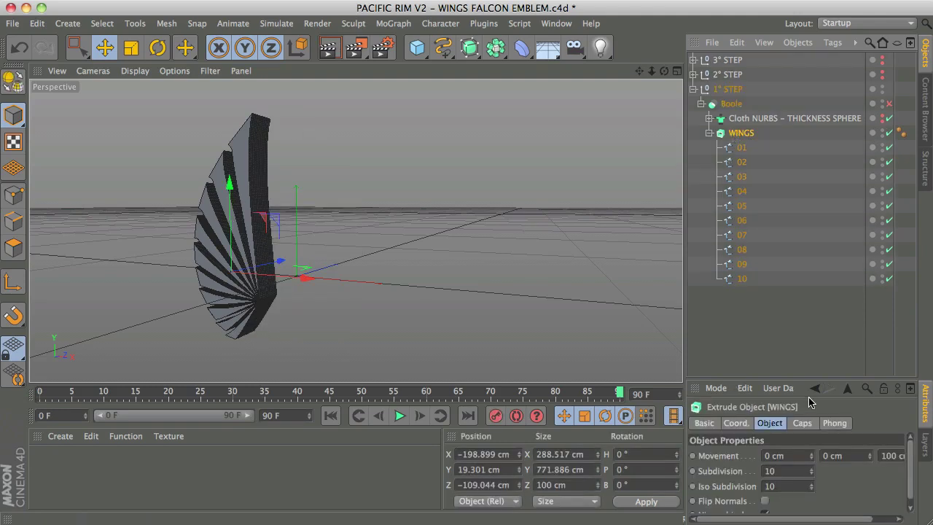
{"action": "left_click_drag", "start_coordinate": [803, 376], "coordinate": [801, 292]}
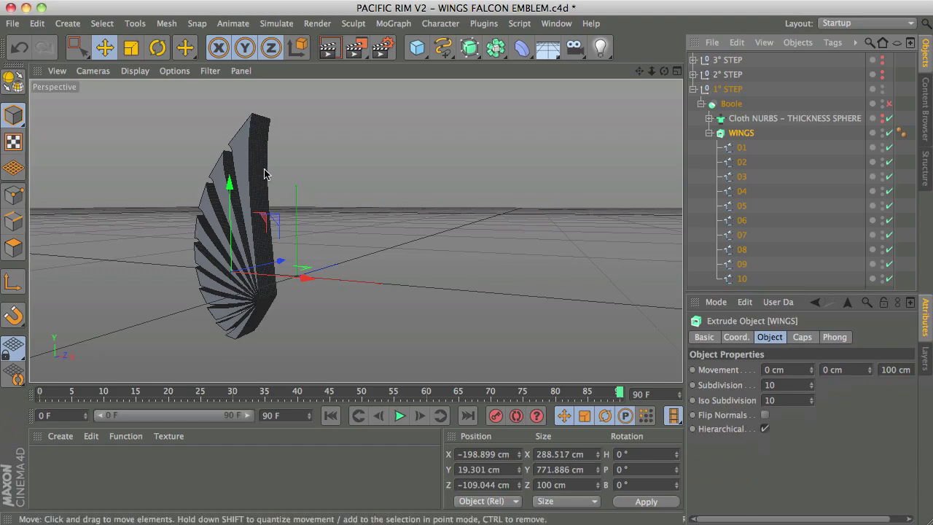
{"action": "left_click_drag", "start_coordinate": [427, 340], "coordinate": [177, 265], "text": "alt"}
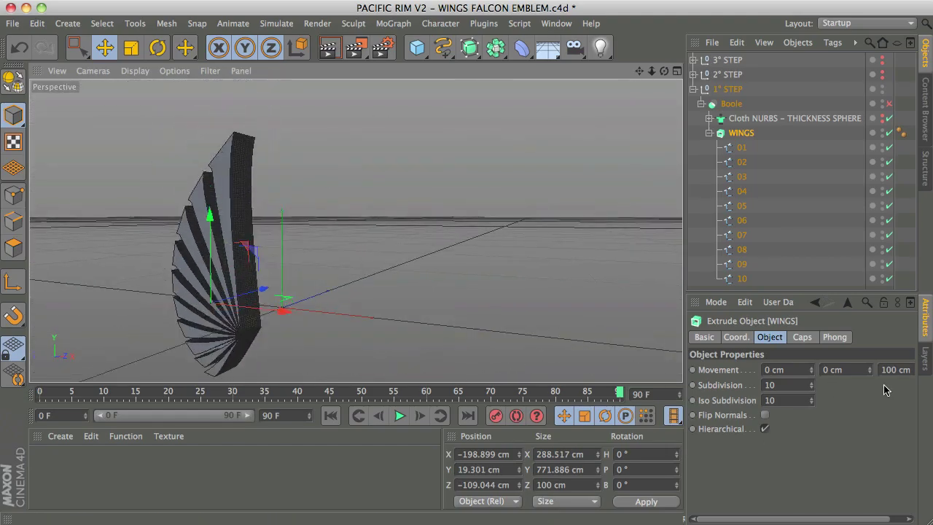
{"action": "left_click", "coordinate": [802, 338]}
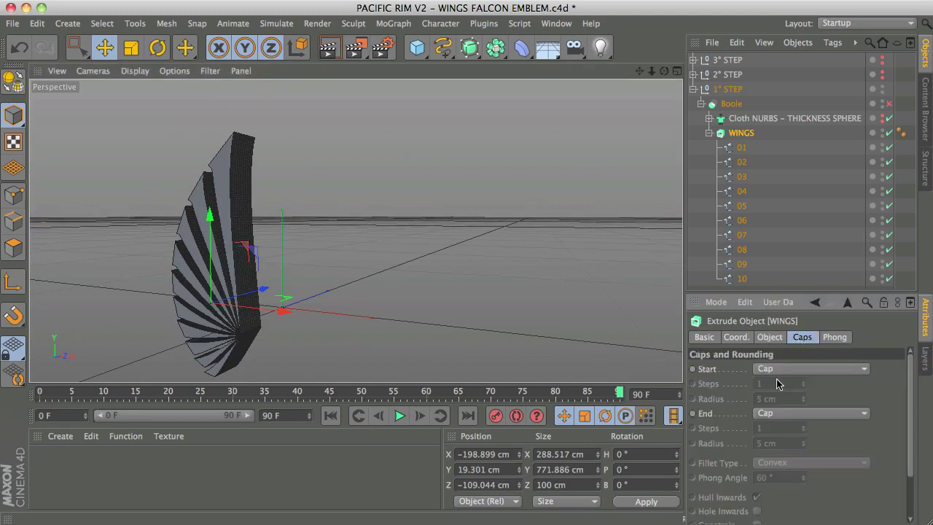
{"action": "left_click", "coordinate": [770, 337]}
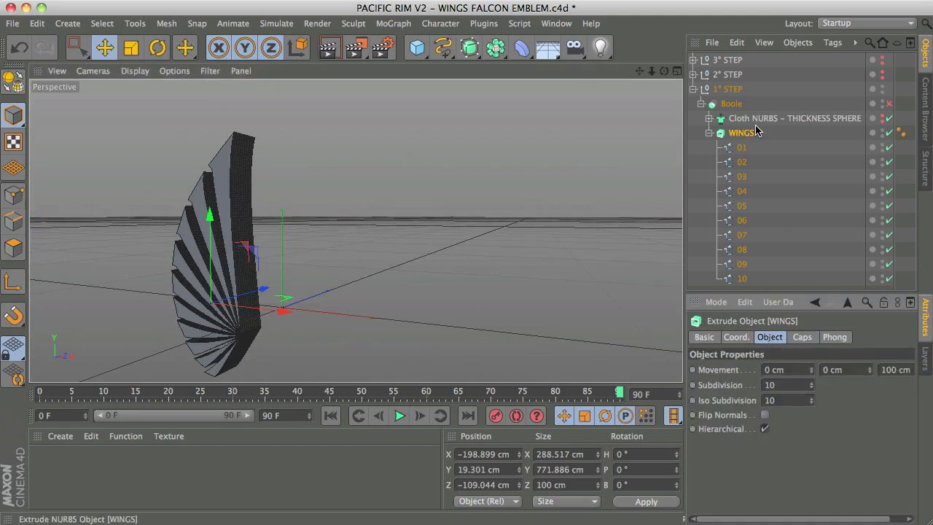
- Collapse and hide the WINGS extrude, and show and select the Cloth NURBS thickness sphere instead
{"action": "left_click", "coordinate": [708, 133]}
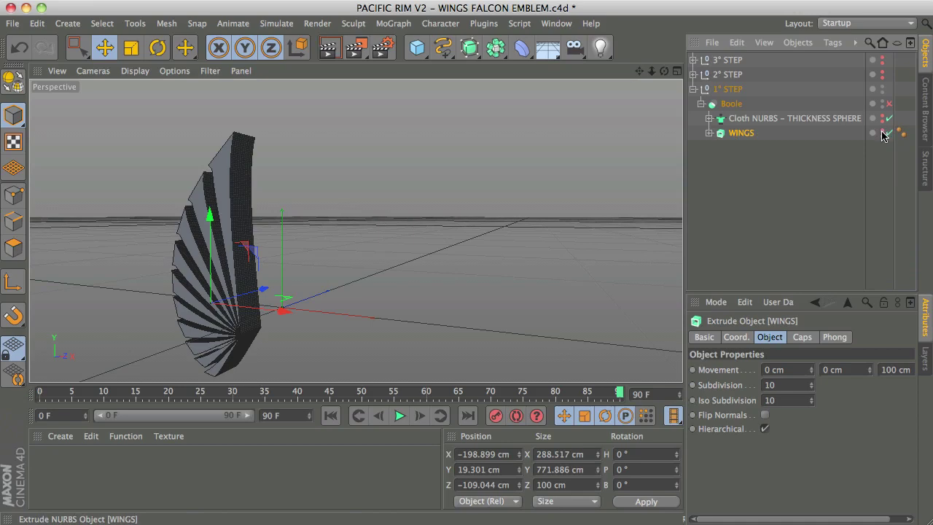
{"action": "left_click", "coordinate": [881, 131]}
{"action": "left_click", "coordinate": [881, 116]}
{"action": "left_click", "coordinate": [794, 118]}
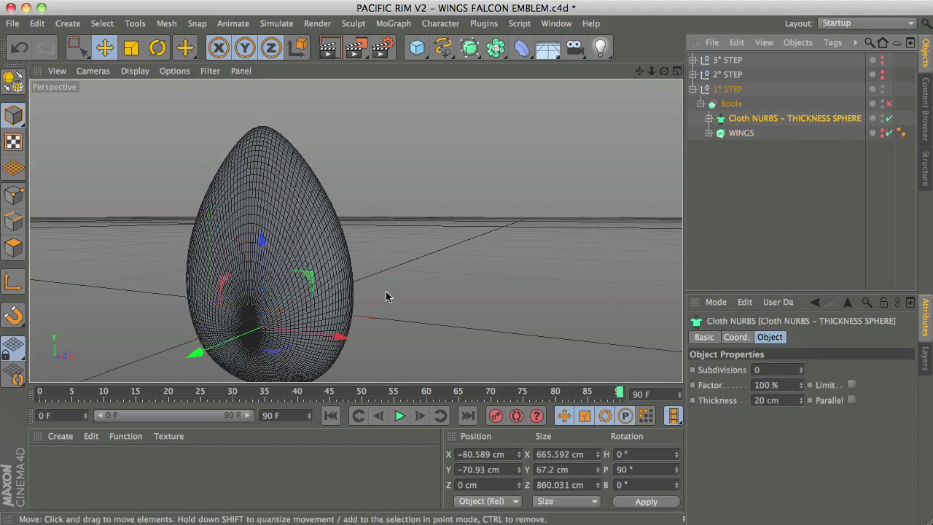
- Select the Sphere inside the Cloth NURBS and disable both the Cloth NURBS and the FFD deformer to reveal the plain hemisphere
{"action": "left_click", "coordinate": [708, 118]}
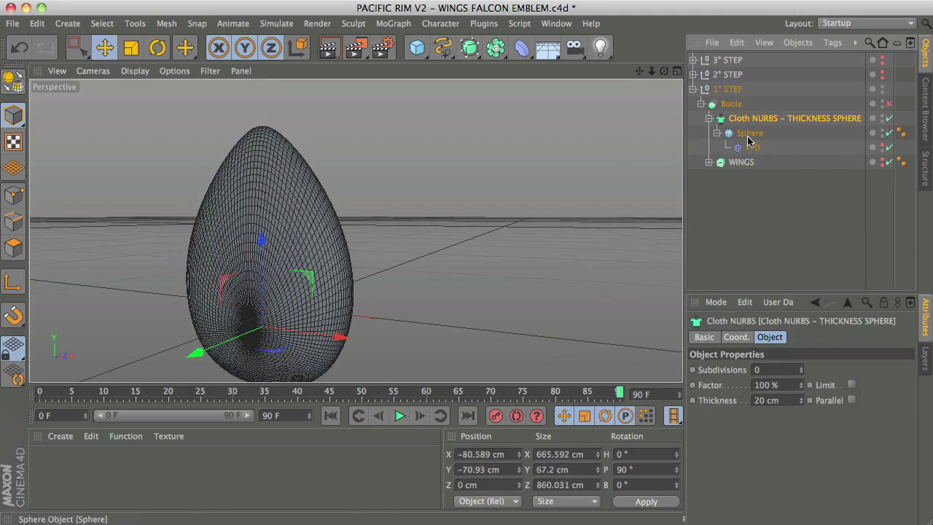
{"action": "left_click", "coordinate": [749, 134]}
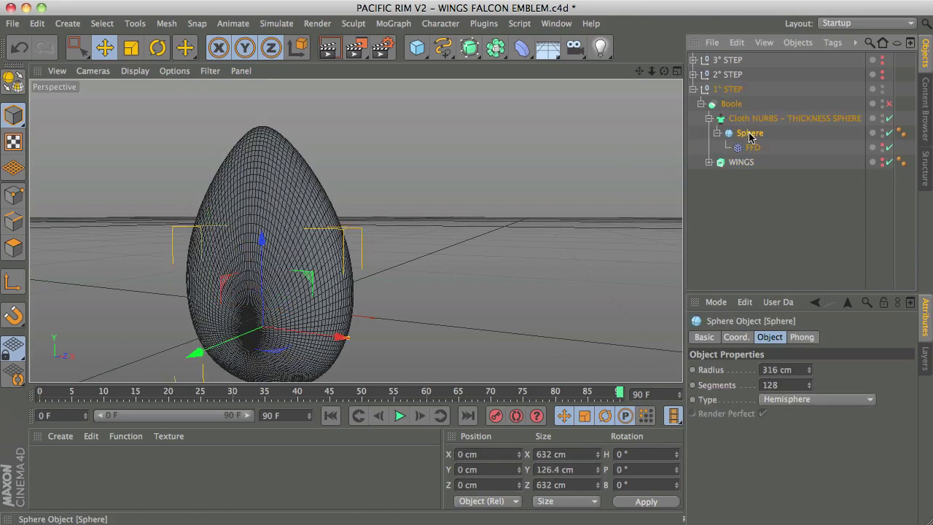
{"action": "left_click", "coordinate": [889, 119]}
{"action": "left_click", "coordinate": [888, 148]}
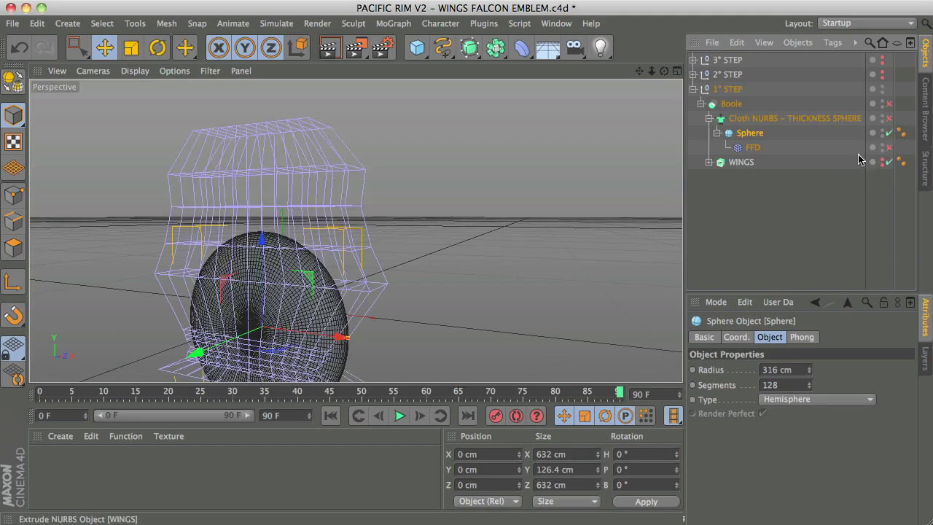
- Check the Sphere's type options, leave it as Hemisphere, and re-enable the FFD deformer to reshape the hemisphere
{"action": "left_click_drag", "start_coordinate": [639, 71], "coordinate": [356, 230]}
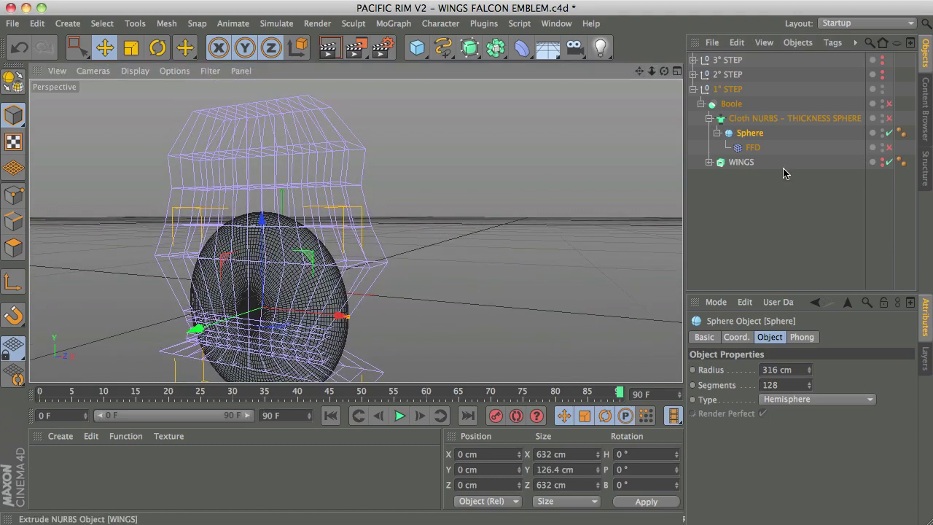
{"action": "left_click", "coordinate": [781, 399]}
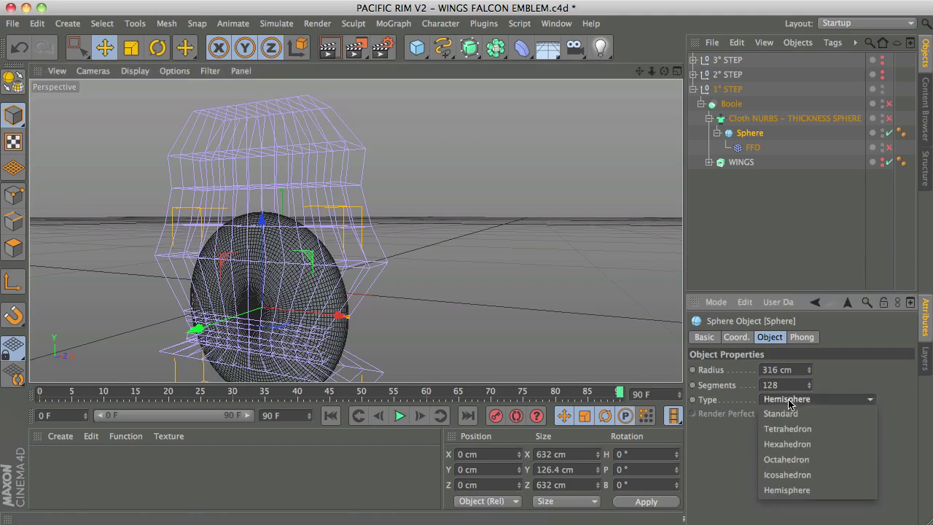
{"action": "left_click", "coordinate": [789, 400]}
{"action": "left_click_drag", "start_coordinate": [584, 359], "coordinate": [547, 348], "text": "alt"}
{"action": "left_click", "coordinate": [889, 148]}
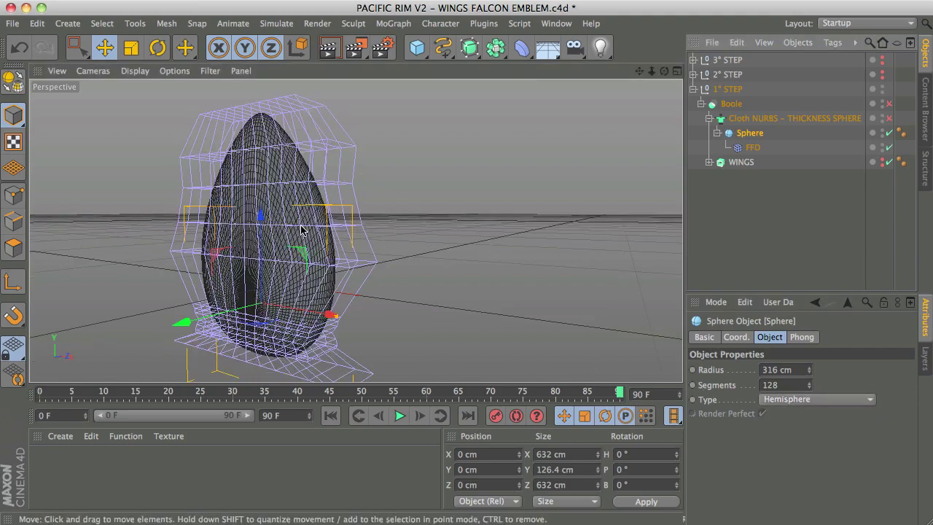
{"action": "left_click_drag", "start_coordinate": [306, 225], "coordinate": [252, 291], "text": "alt"}
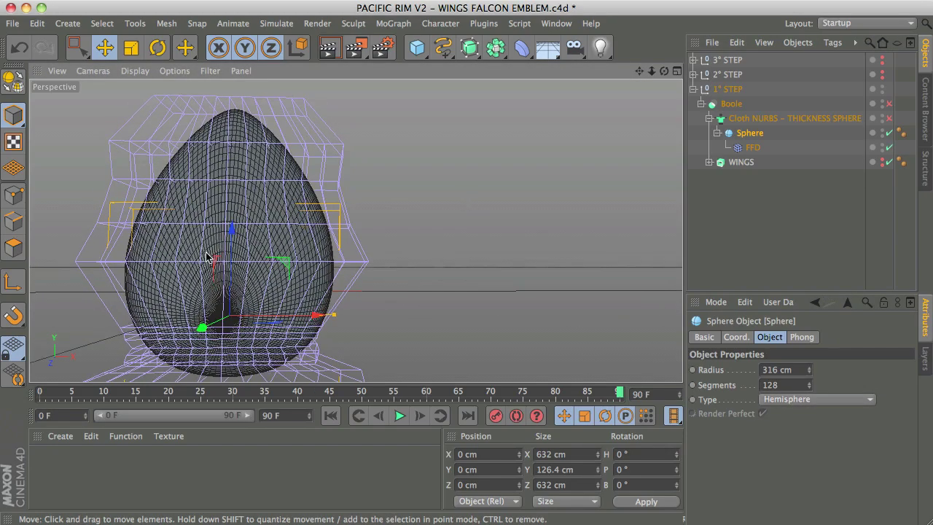
- Show the WINGS extrude together with the deformed hemisphere and view their intersection from several angles
{"action": "left_click", "coordinate": [881, 158]}
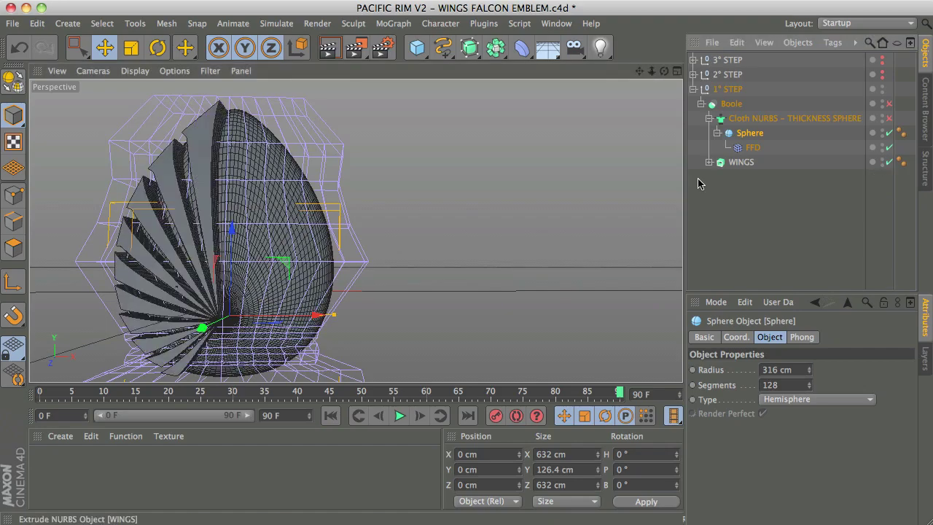
{"action": "left_click_drag", "start_coordinate": [496, 211], "coordinate": [207, 349], "text": "alt"}
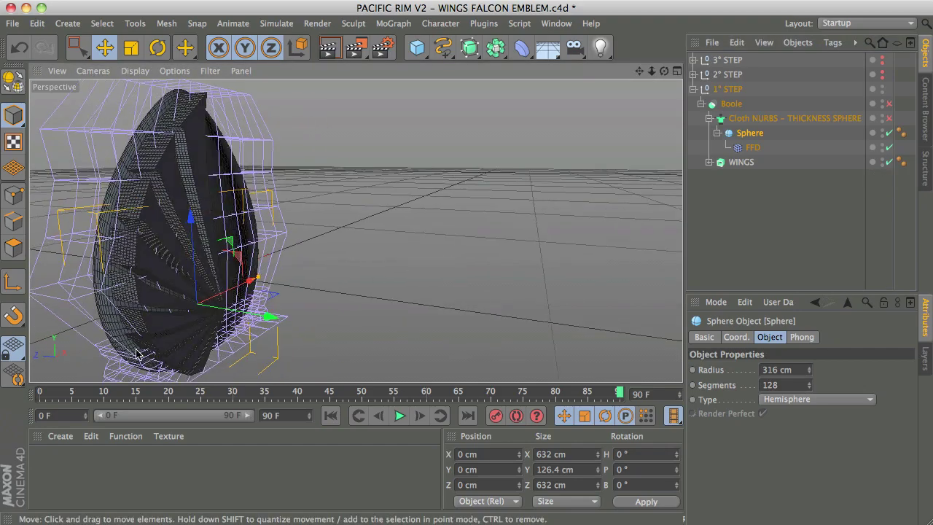
{"action": "left_click_drag", "start_coordinate": [150, 139], "coordinate": [204, 188], "text": "alt"}
{"action": "left_click_drag", "start_coordinate": [326, 219], "coordinate": [374, 200], "text": "alt"}
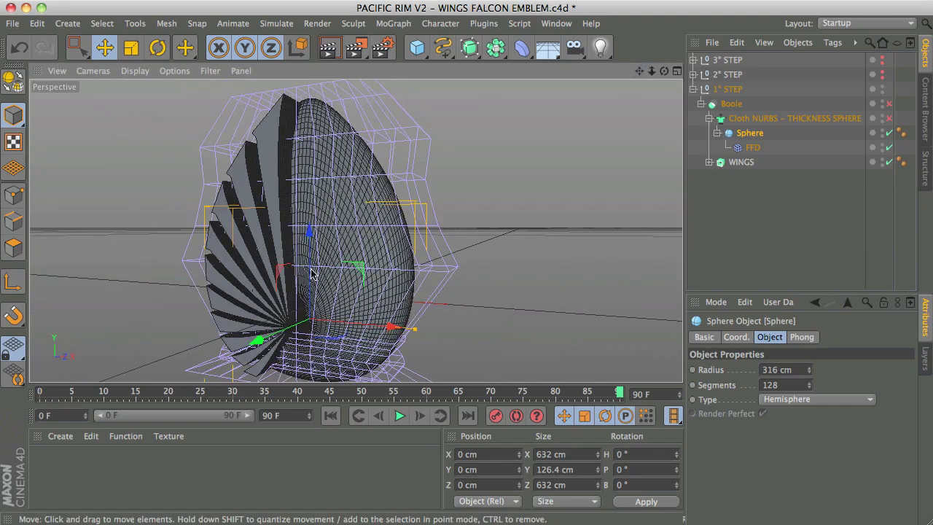
{"action": "left_click_drag", "start_coordinate": [311, 273], "coordinate": [321, 240], "text": "alt"}
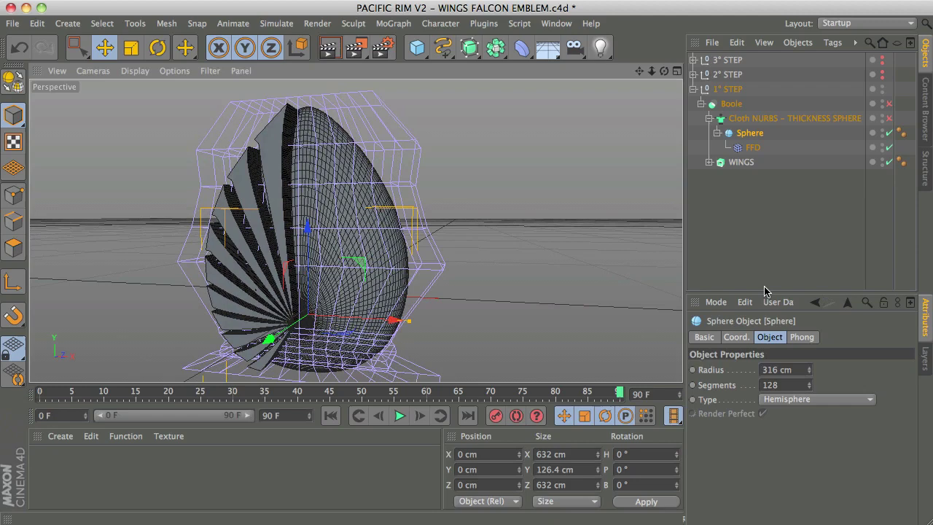
- Hide the FFD cage, enable the Boole, and keep its Boolean type at A intersect B
{"action": "left_click", "coordinate": [882, 145]}
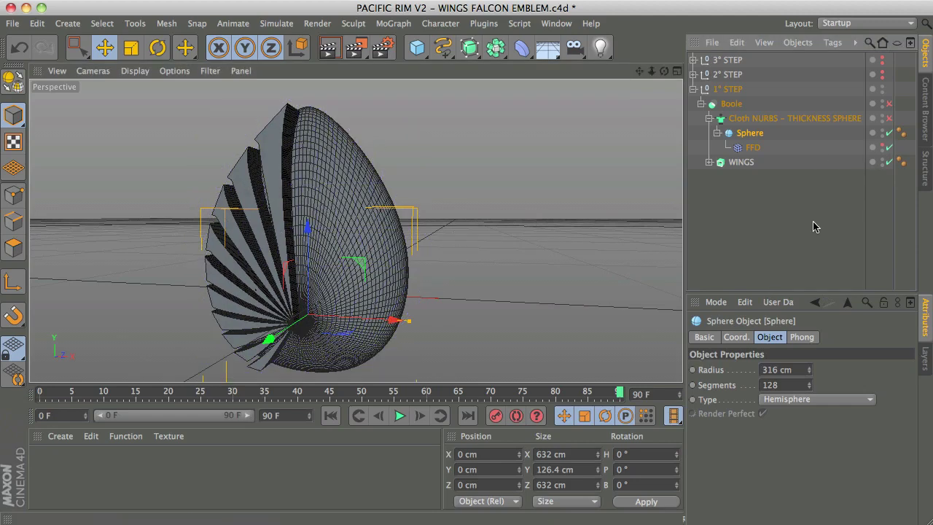
{"action": "left_click", "coordinate": [888, 104]}
{"action": "left_click", "coordinate": [889, 103]}
{"action": "left_click", "coordinate": [731, 104]}
{"action": "left_click", "coordinate": [875, 368]}
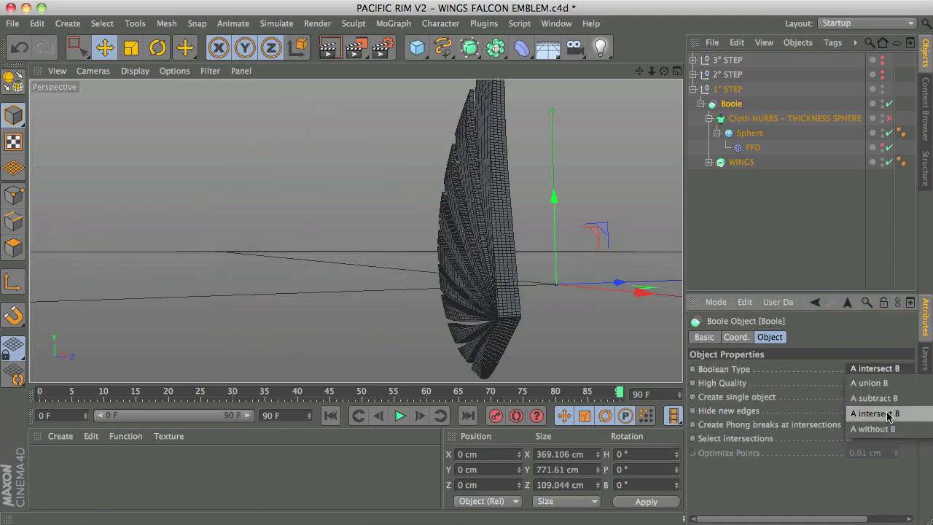
{"action": "left_click", "coordinate": [888, 414]}
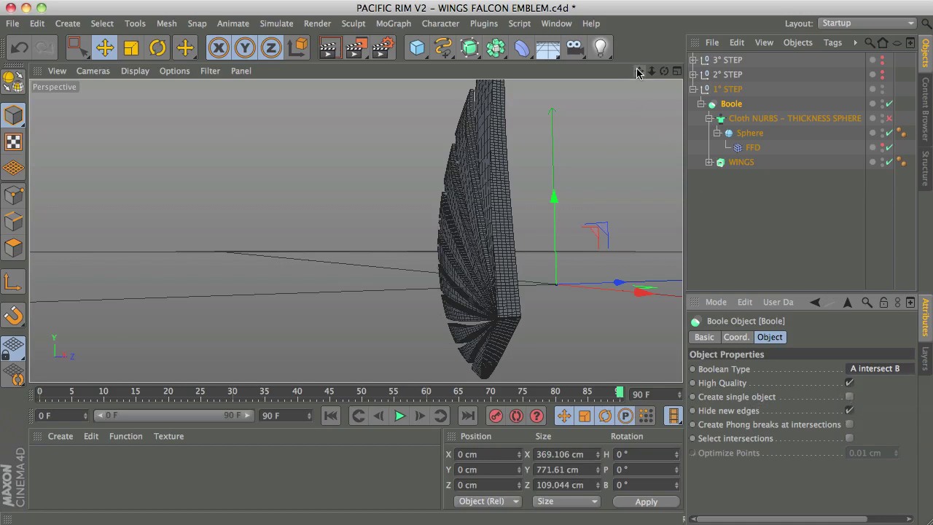
- Re-enable the Cloth NURBS and inspect the thickness of the cut wings from the side
{"action": "left_click_drag", "start_coordinate": [639, 71], "coordinate": [503, 125]}
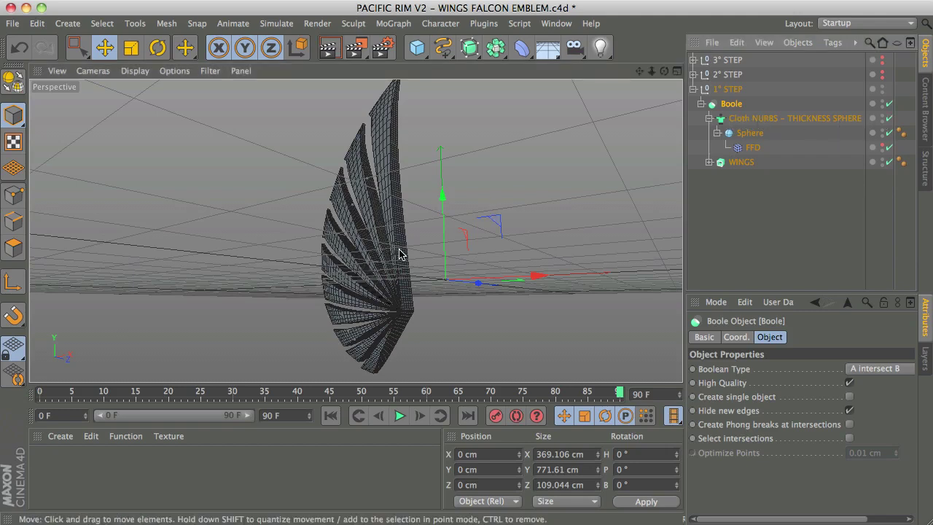
{"action": "left_click_drag", "start_coordinate": [402, 219], "coordinate": [323, 275], "text": "alt"}
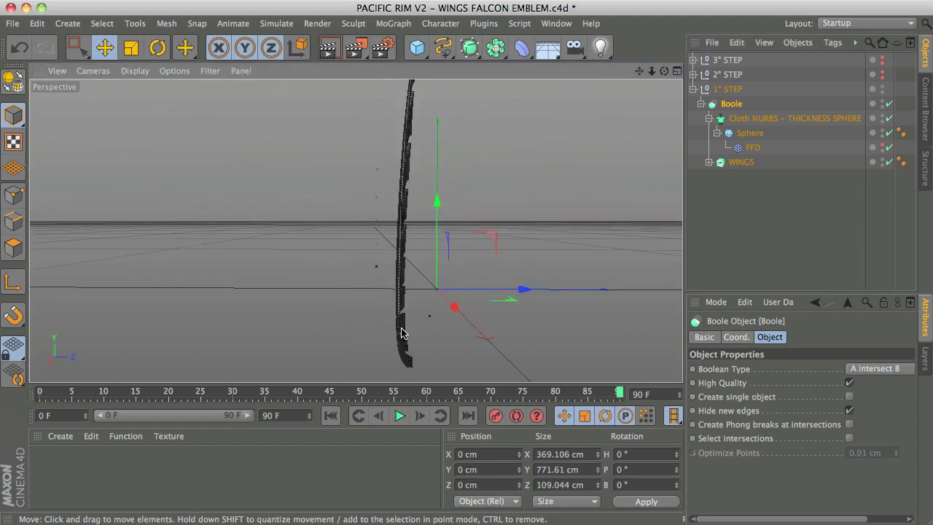
{"action": "scroll", "coordinate": [452, 167], "scroll_direction": "down", "scroll_amount": 2}
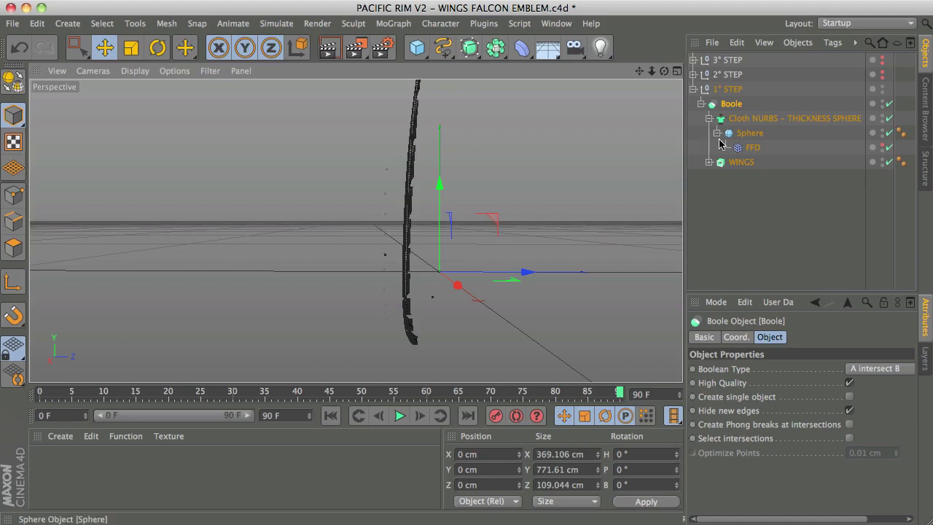
{"action": "scroll", "coordinate": [421, 202], "scroll_direction": "up", "scroll_amount": 5}
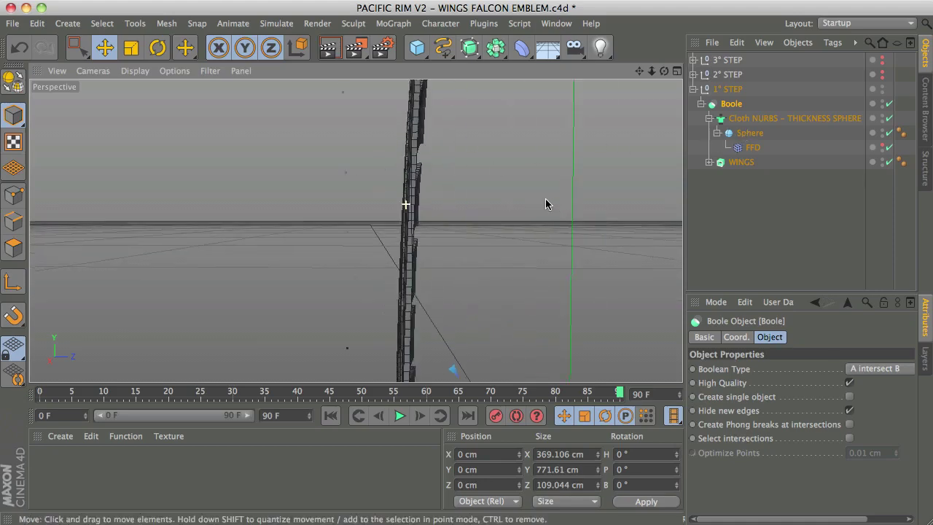
{"action": "left_click_drag", "start_coordinate": [422, 230], "coordinate": [412, 290], "text": "alt"}
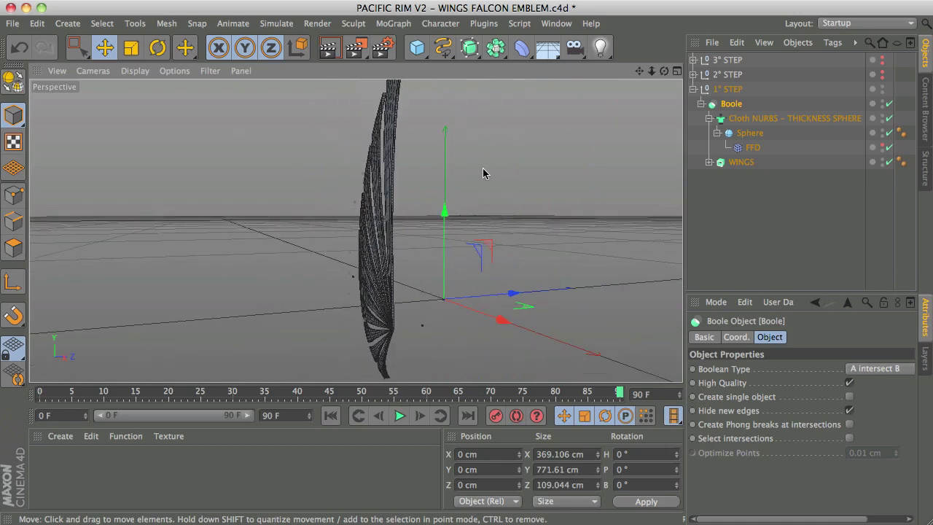
- Set the thickness of the Cloth NURBS thickness sphere to 0 cm and view the resulting wings
{"action": "left_click", "coordinate": [772, 118]}
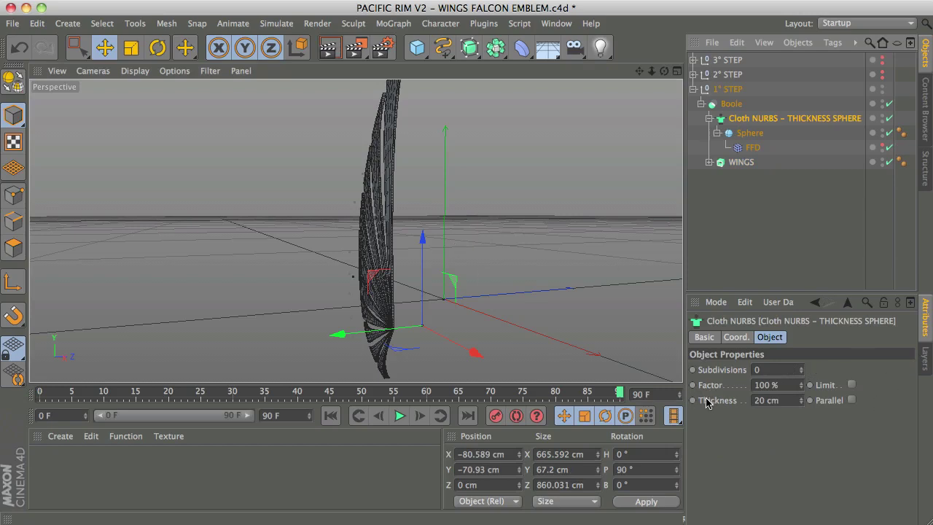
{"action": "left_click", "coordinate": [794, 400]}
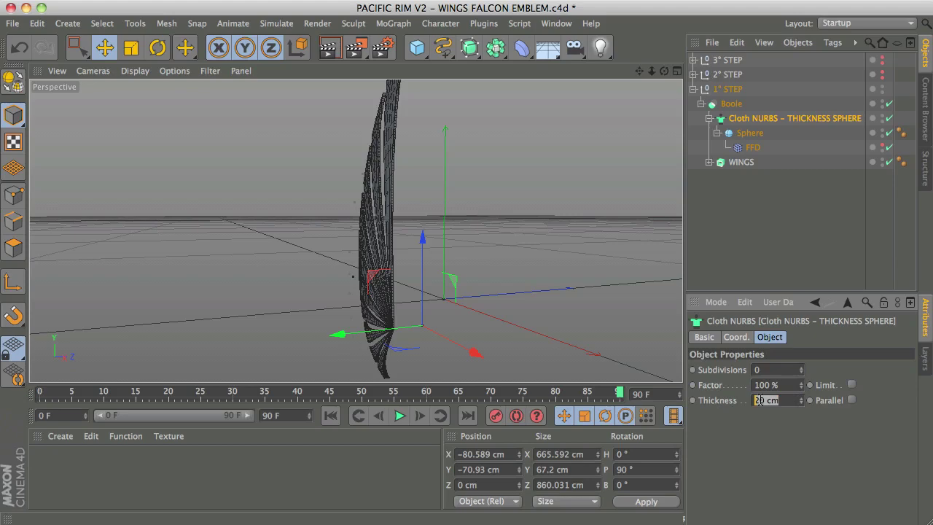
{"action": "type", "text": "0"}
{"action": "key", "text": "Return"}
{"action": "left_click_drag", "start_coordinate": [381, 267], "coordinate": [314, 270], "text": "alt"}
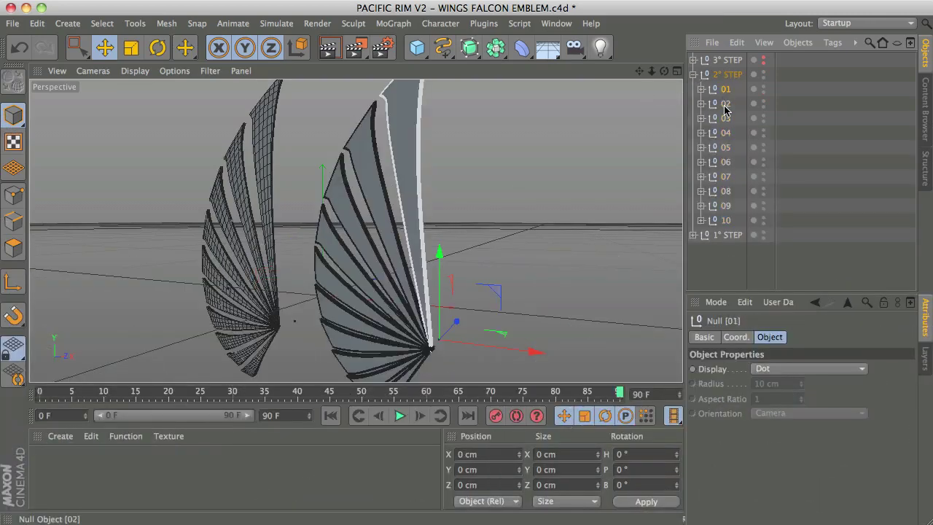
- Expand null 01 in the 2° STEP group and examine its Loft object's settings and wing geometry
{"action": "left_click", "coordinate": [724, 131]}
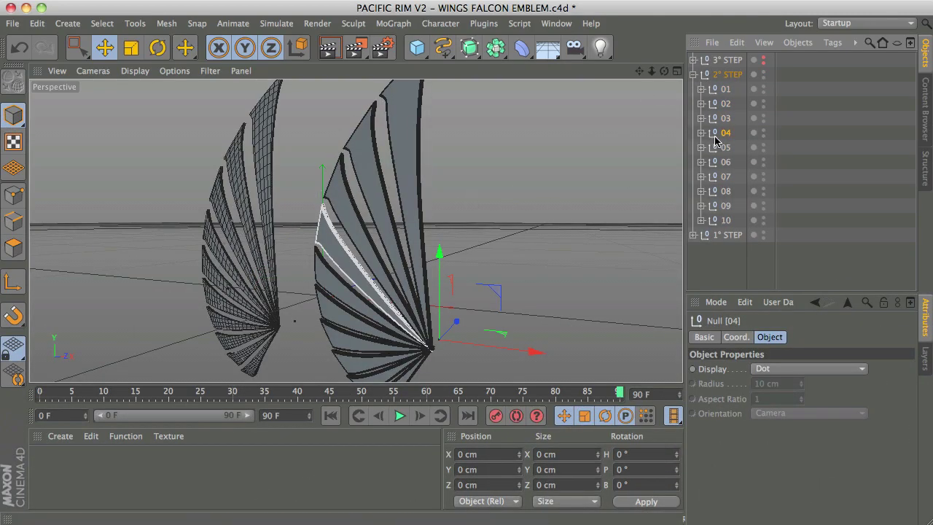
{"action": "left_click", "coordinate": [700, 88]}
{"action": "left_click", "coordinate": [724, 105]}
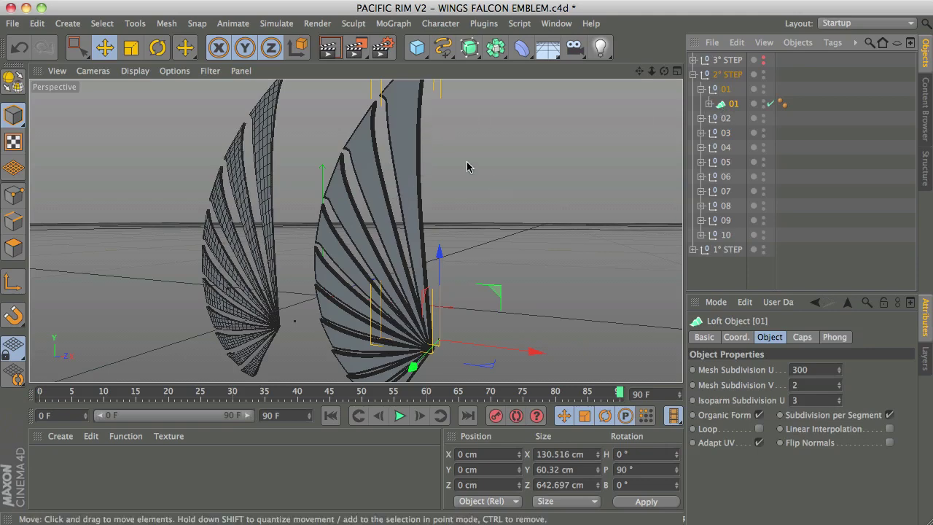
{"action": "right_click_drag", "start_coordinate": [404, 136], "coordinate": [515, 149], "text": "alt"}
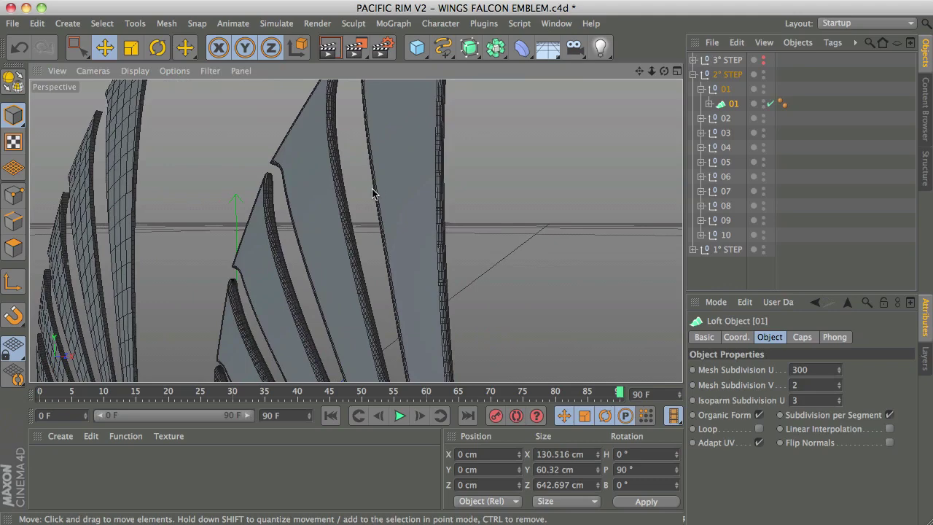
- Examine the 01_F and 01_B splines inside Loft 01, then collapse the 2° STEP group
{"action": "left_click", "coordinate": [709, 103]}
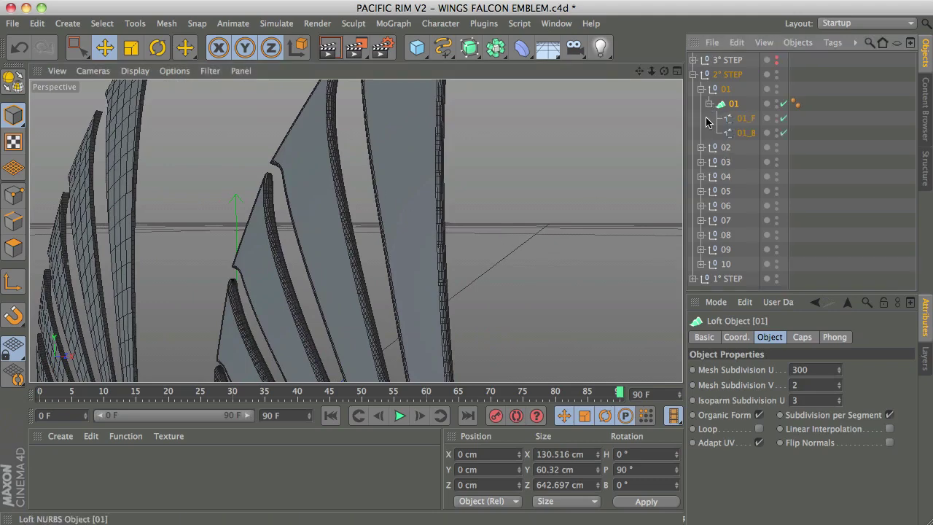
{"action": "left_click", "coordinate": [745, 118]}
{"action": "left_click", "coordinate": [745, 133]}
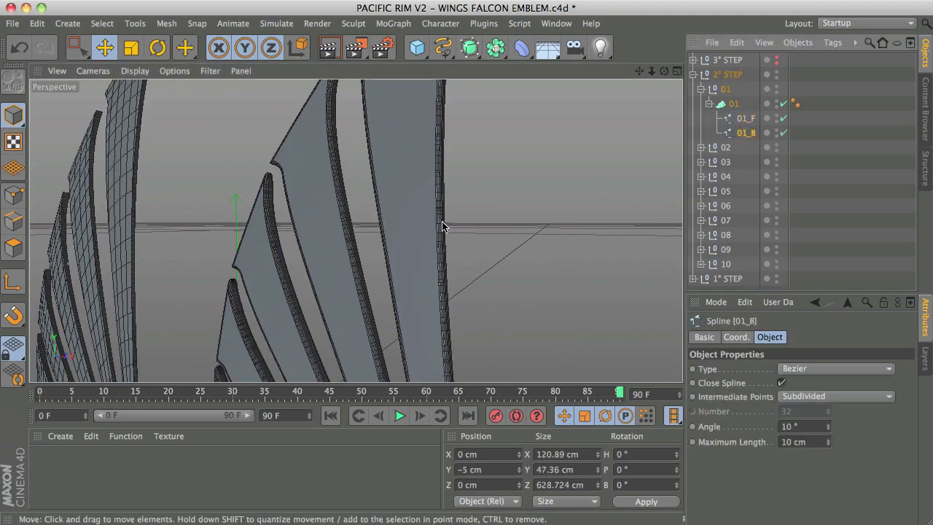
{"action": "left_click", "coordinate": [701, 89]}
{"action": "left_click", "coordinate": [693, 74]}
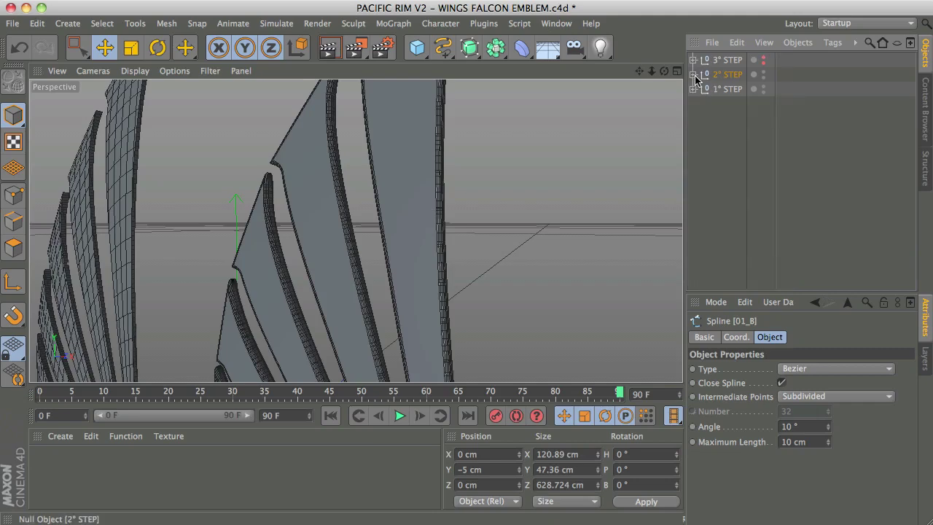
- Select the Boole inside 1° STEP and make it editable
{"action": "left_click", "coordinate": [727, 89]}
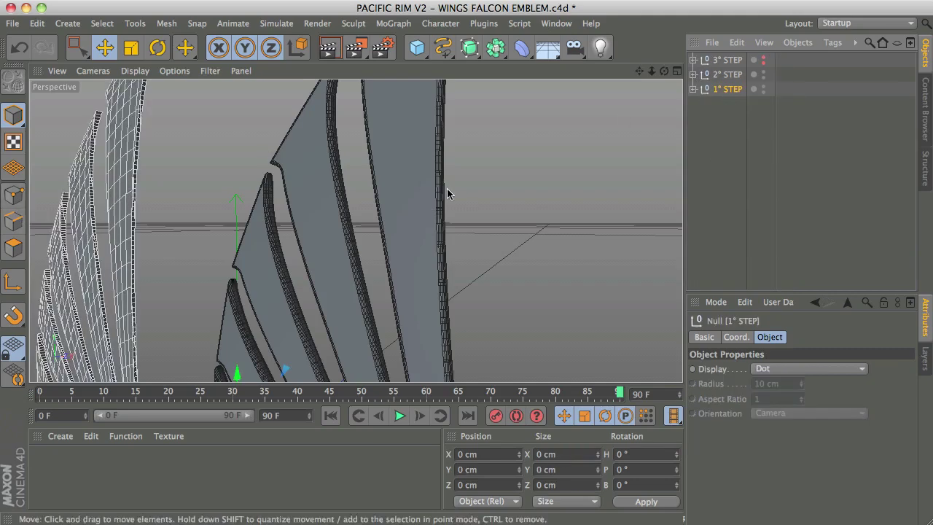
{"action": "left_click", "coordinate": [694, 90]}
{"action": "left_click", "coordinate": [733, 104]}
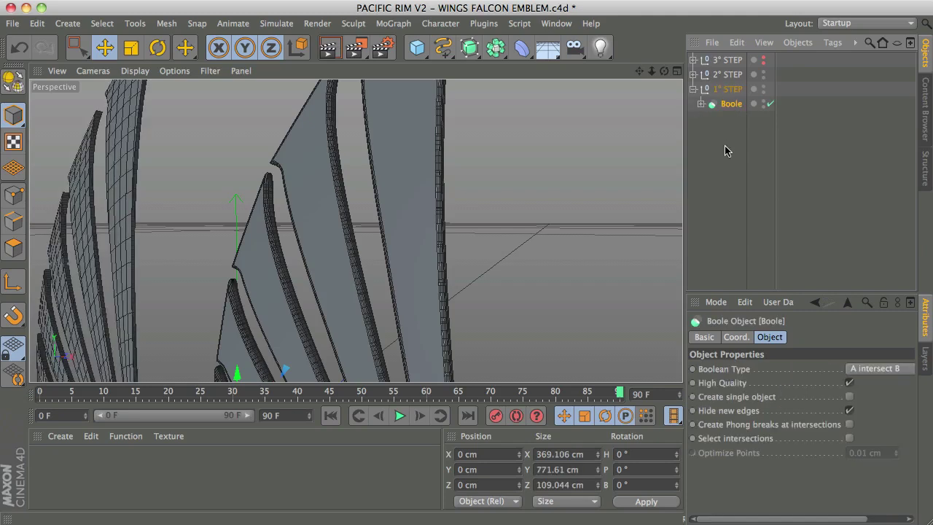
{"action": "key", "text": "c"}
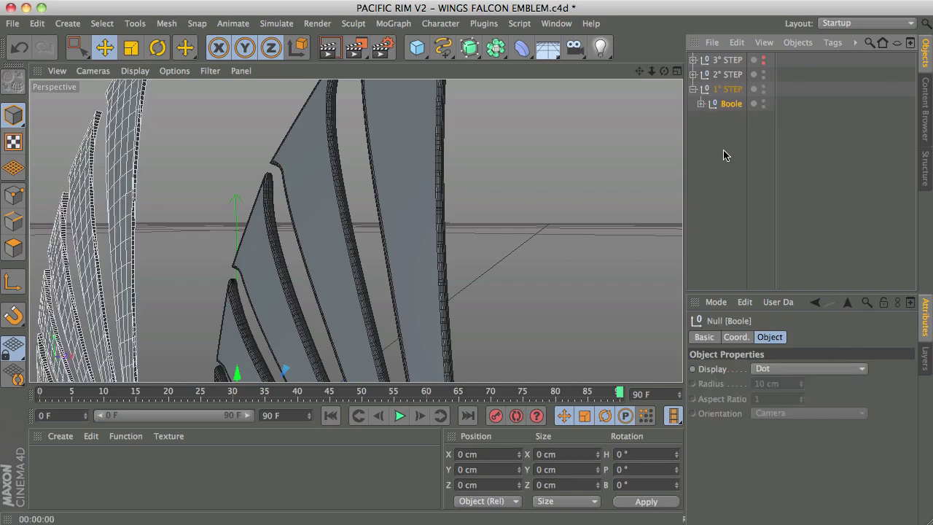
- Select the Sphere polygon object inside the converted Boole and switch to Edge mode
{"action": "left_click", "coordinate": [701, 103]}
{"action": "left_click", "coordinate": [709, 118]}
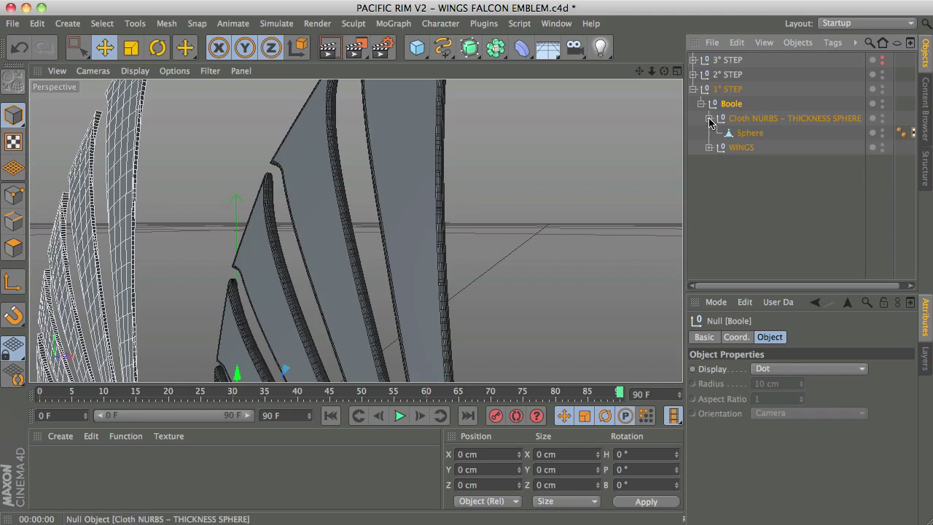
{"action": "left_click", "coordinate": [740, 133]}
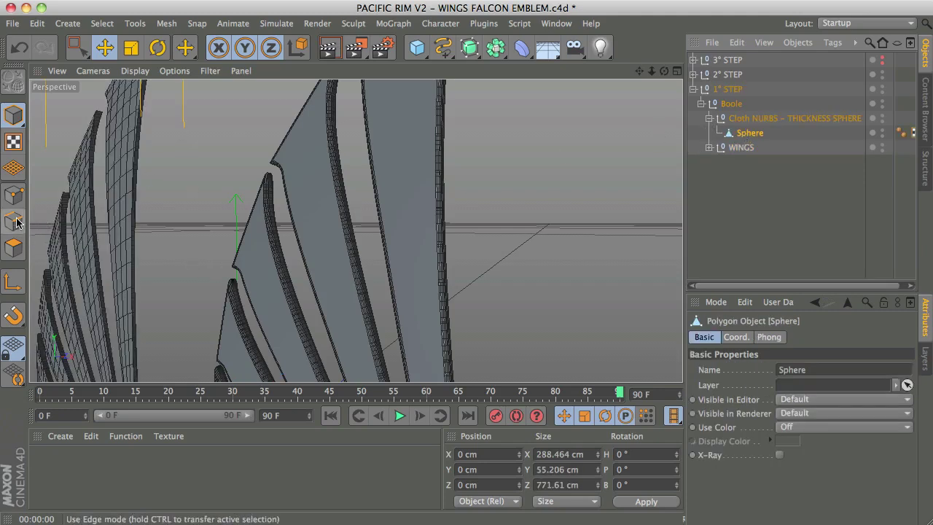
{"action": "left_click", "coordinate": [13, 221]}
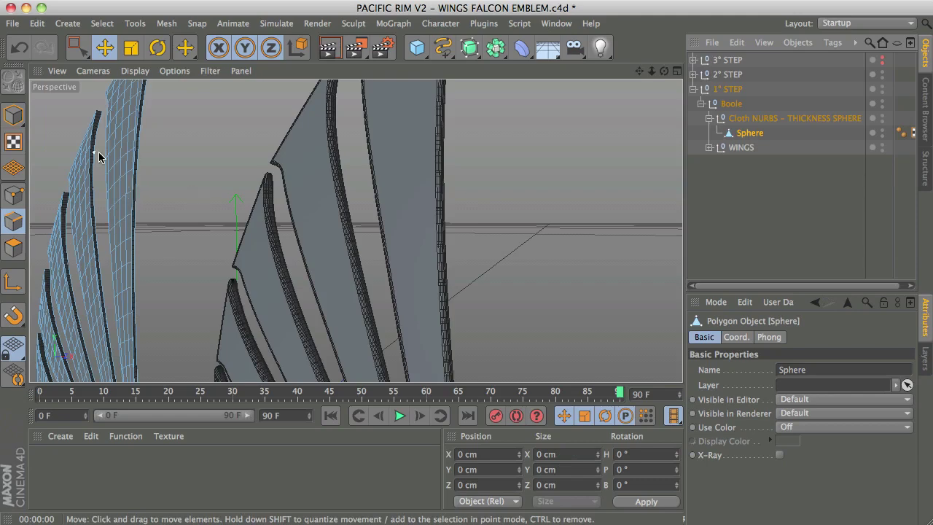
- Activate Loop Selection with Select Boundary Loop turned off and preview edge loops on the tallest feather
{"action": "left_click", "coordinate": [109, 23]}
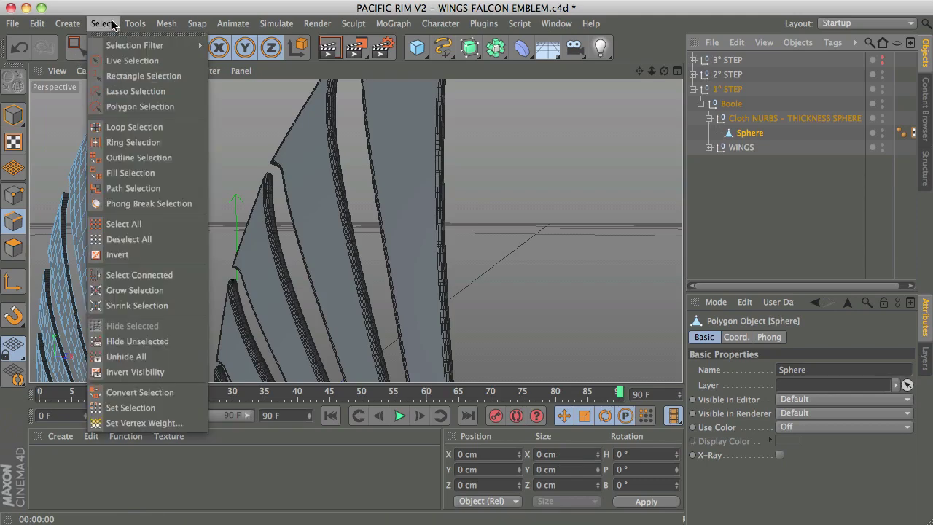
{"action": "left_click", "coordinate": [138, 128]}
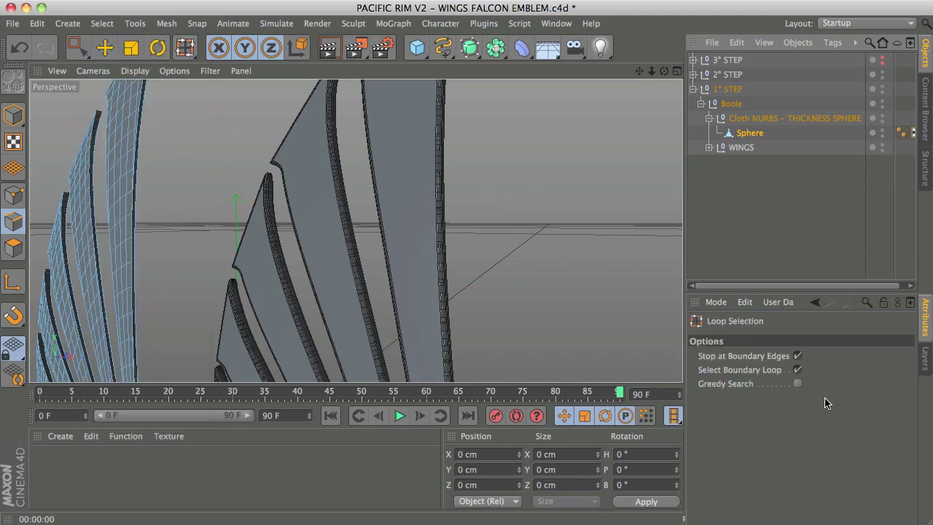
{"action": "left_click", "coordinate": [797, 369]}
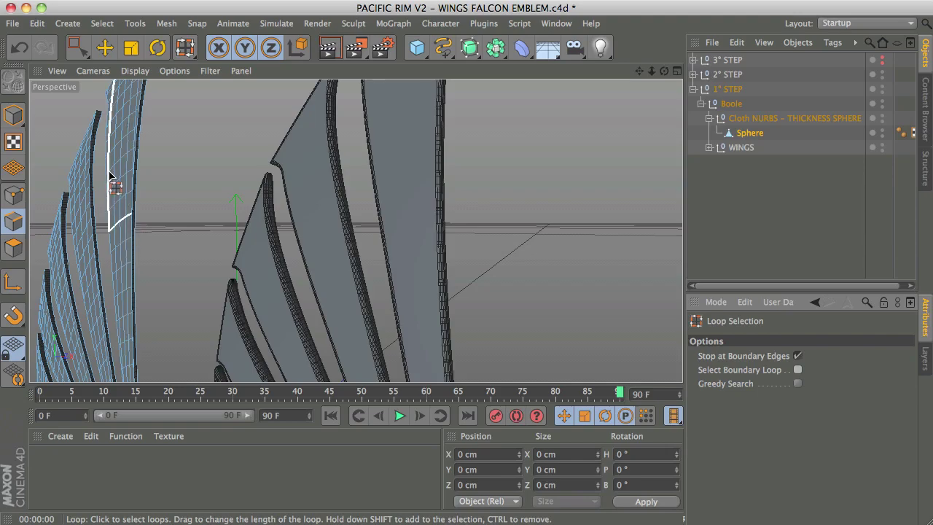
{"action": "scroll", "coordinate": [152, 177], "scroll_direction": "up", "scroll_amount": 3}
{"action": "left_click_drag", "start_coordinate": [151, 177], "coordinate": [166, 214], "text": "alt"}
{"action": "left_click_drag", "start_coordinate": [356, 229], "coordinate": [368, 209], "text": "alt"}
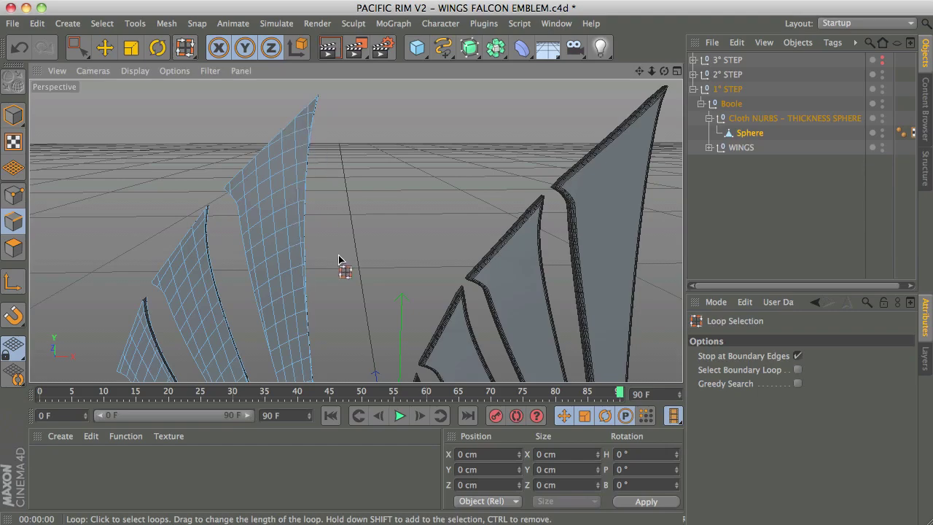
{"action": "left_click_drag", "start_coordinate": [342, 263], "coordinate": [320, 308], "text": "alt"}
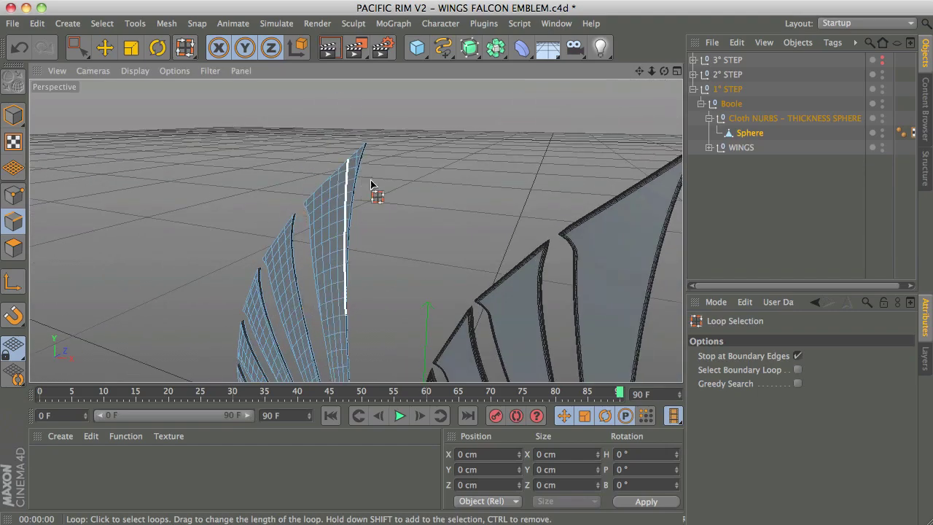
{"action": "left_click_drag", "start_coordinate": [639, 72], "coordinate": [608, 64]}
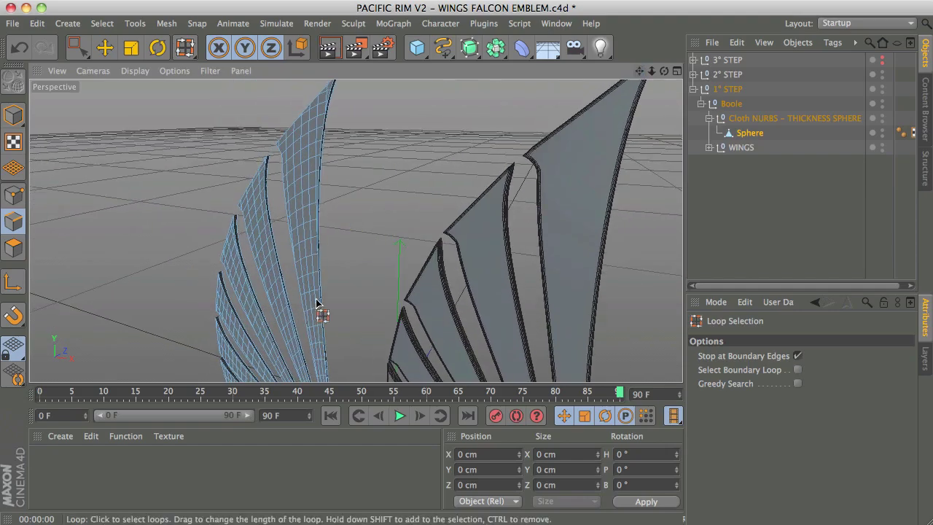
- Turn Select Boundary Loop back on and select the outline edge loop around the tallest feather's face
{"action": "left_click", "coordinate": [797, 371]}
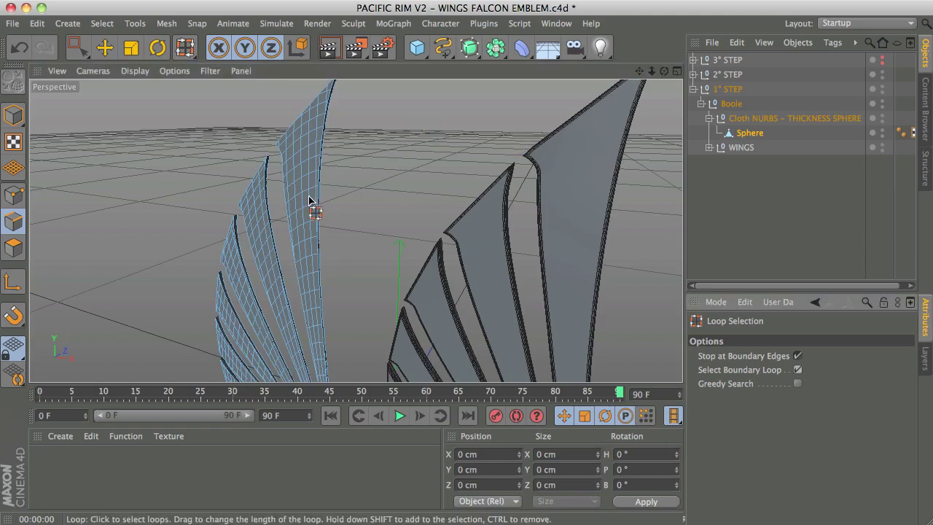
{"action": "scroll", "coordinate": [307, 210], "scroll_direction": "up", "scroll_amount": 5}
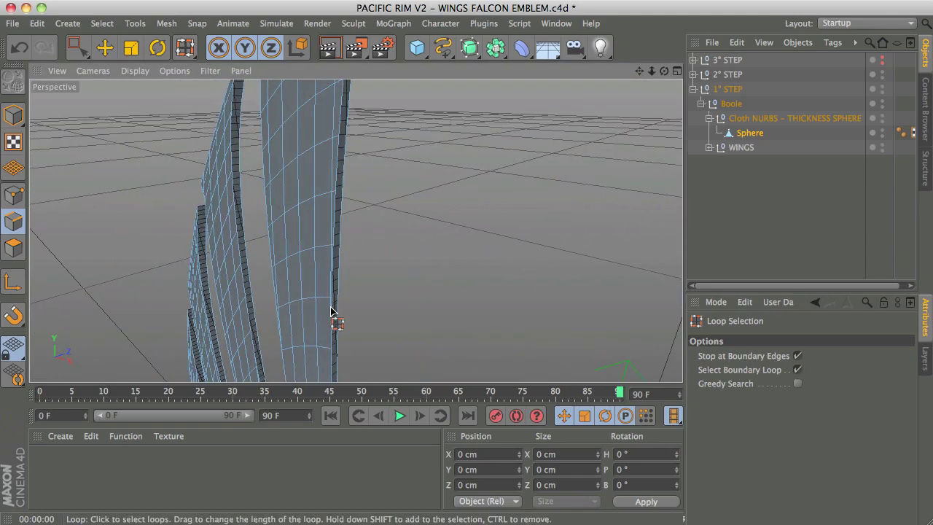
{"action": "left_click", "coordinate": [333, 305]}
{"action": "left_click_drag", "start_coordinate": [349, 301], "coordinate": [250, 267], "text": "alt"}
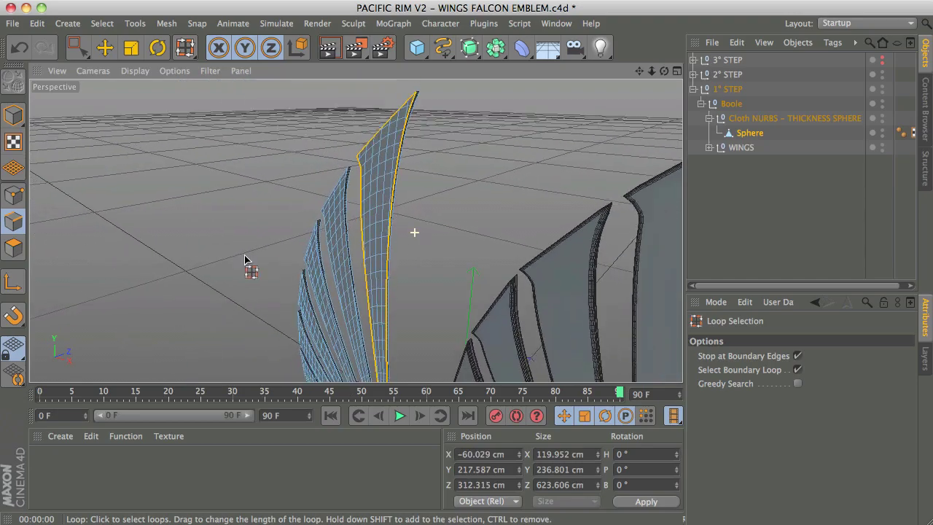
- Convert the selected feather outline edges into a spline with Edge to Spline
{"action": "left_click_drag", "start_coordinate": [645, 76], "coordinate": [424, 261], "text": "alt"}
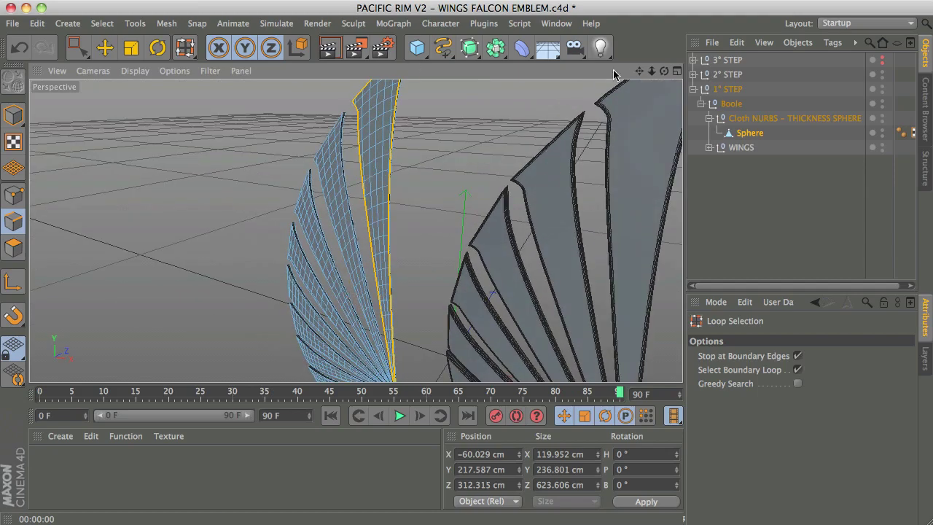
{"action": "left_click_drag", "start_coordinate": [639, 73], "coordinate": [421, 208]}
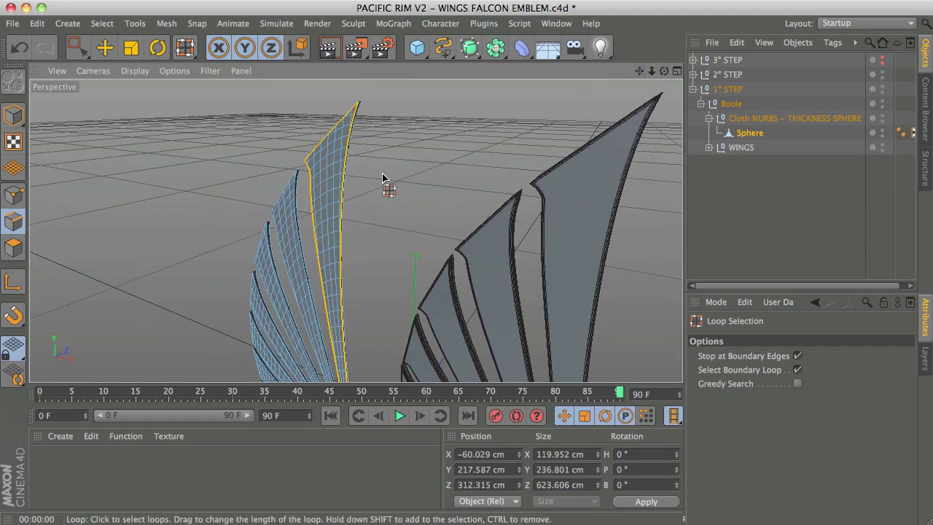
{"action": "left_click", "coordinate": [166, 23]}
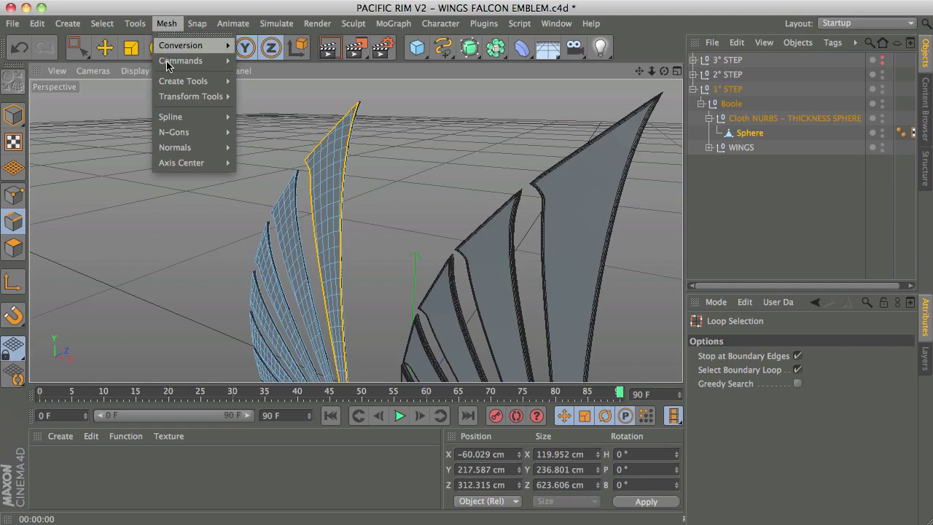
{"action": "mouse_move", "coordinate": [172, 64]}
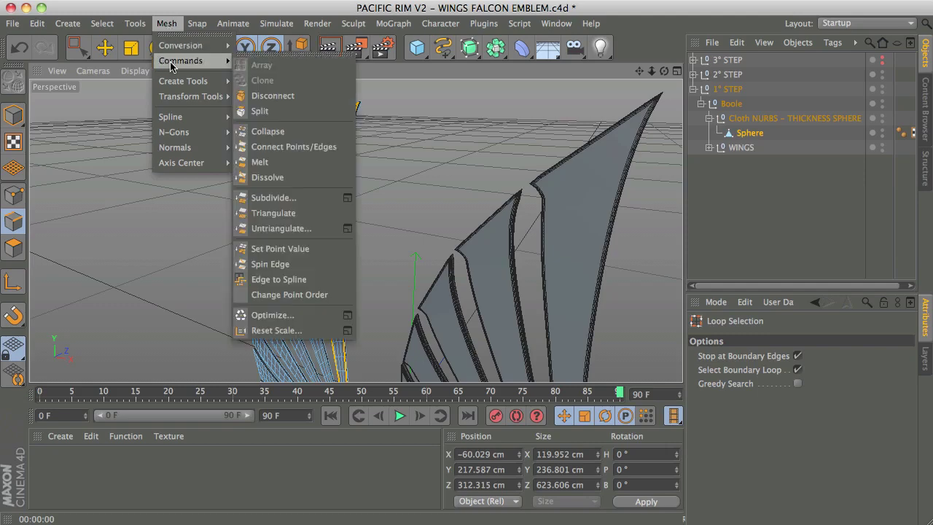
{"action": "left_click", "coordinate": [285, 279]}
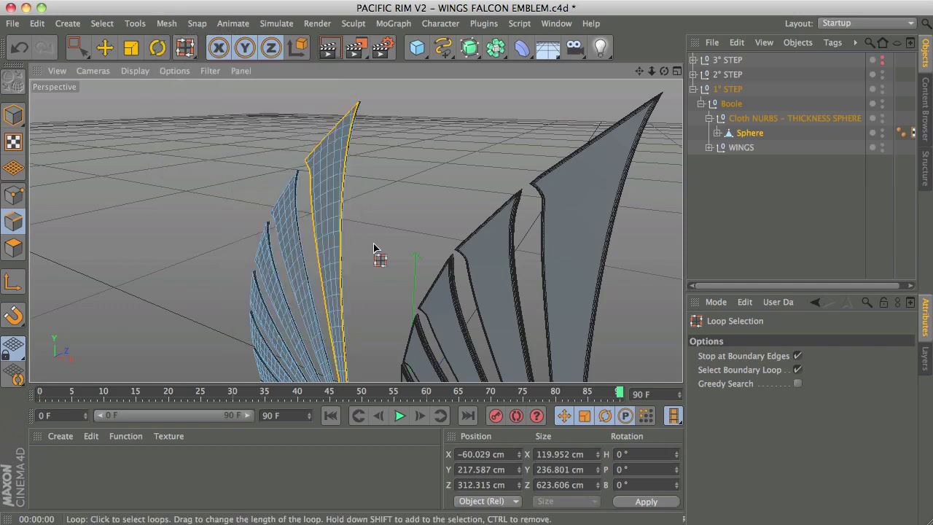
- Move Sphere.Spline out of the Sphere to the top level above 1° STEP, and collapse that group
{"action": "left_click", "coordinate": [717, 134]}
{"action": "left_click", "coordinate": [736, 148]}
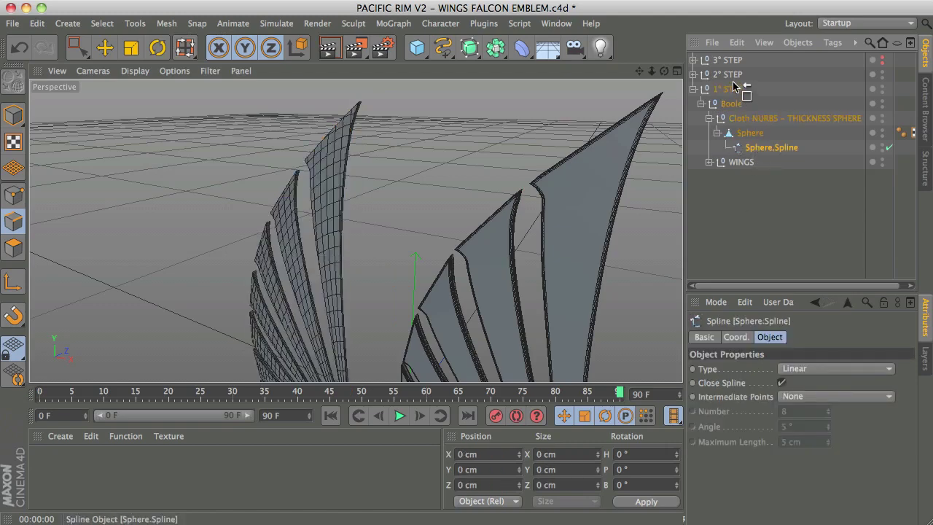
{"action": "left_click_drag", "start_coordinate": [734, 87], "coordinate": [731, 86]}
{"action": "left_click", "coordinate": [693, 103]}
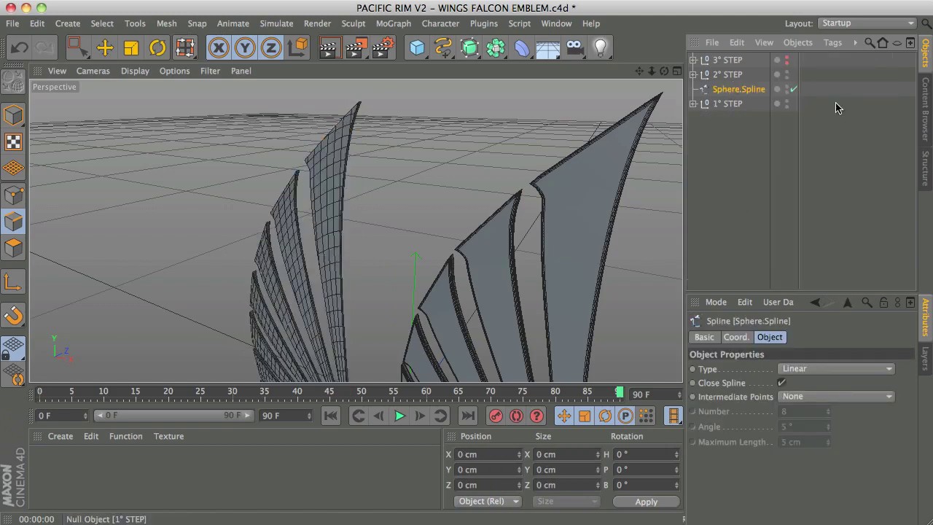
- Hide the 1° STEP group and examine the extracted outline spline in Point mode
{"action": "left_click", "coordinate": [787, 103]}
{"action": "left_click", "coordinate": [14, 195]}
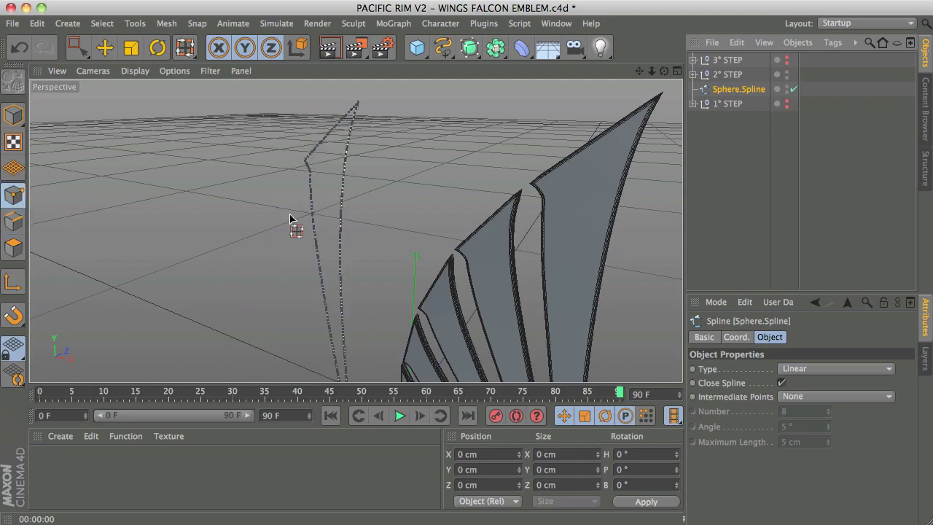
{"action": "left_click_drag", "start_coordinate": [408, 218], "coordinate": [424, 210], "text": "alt"}
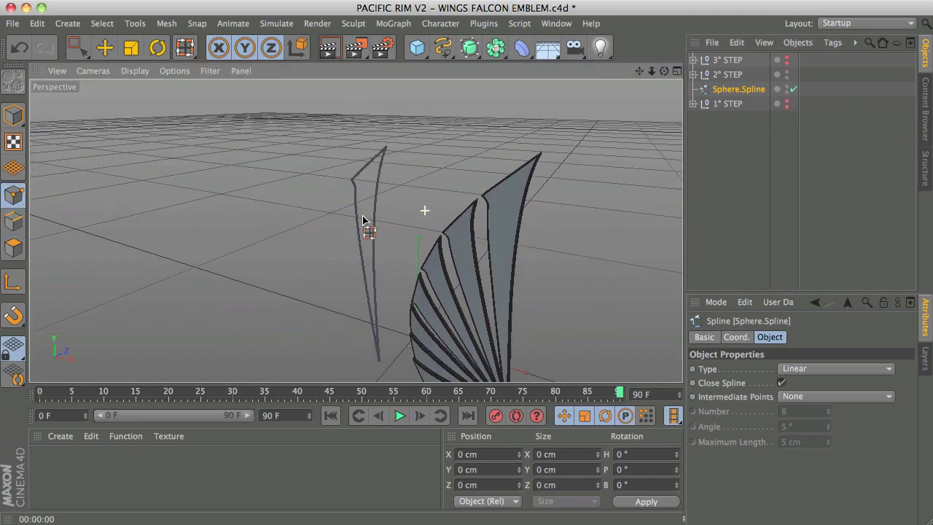
{"action": "left_click_drag", "start_coordinate": [588, 188], "coordinate": [510, 211], "text": "alt"}
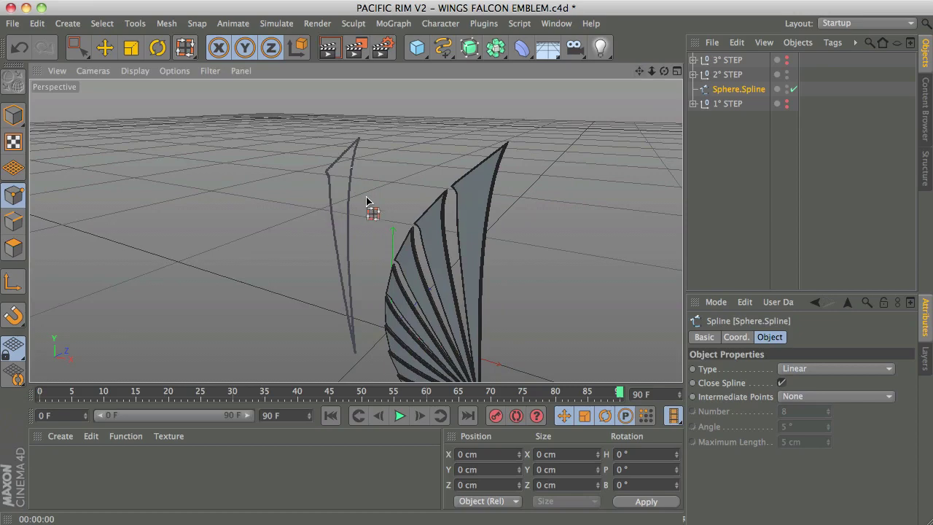
- Duplicate Sphere.Spline in Model mode and set the copy's Z position to 14 cm
{"action": "left_click", "coordinate": [13, 115]}
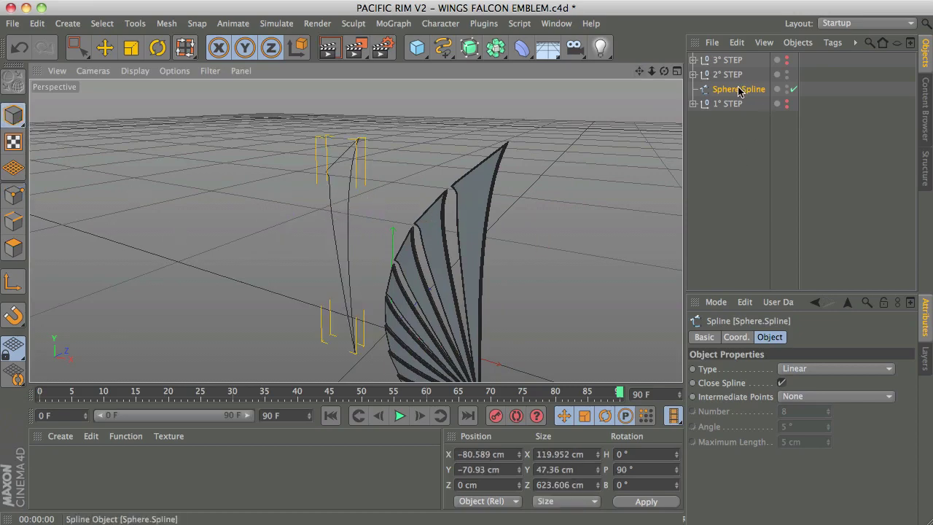
{"action": "left_click_drag", "start_coordinate": [737, 89], "coordinate": [738, 102], "text": "ctrl"}
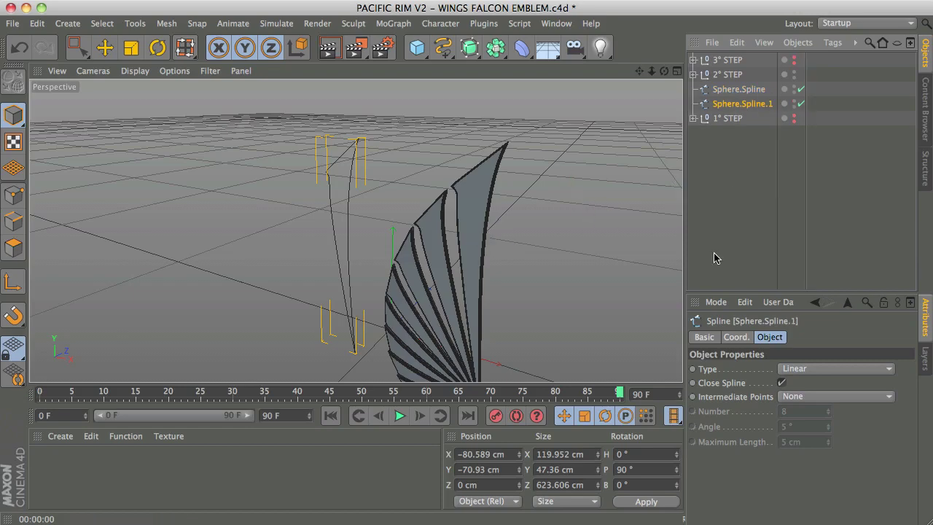
{"action": "left_click", "coordinate": [736, 337]}
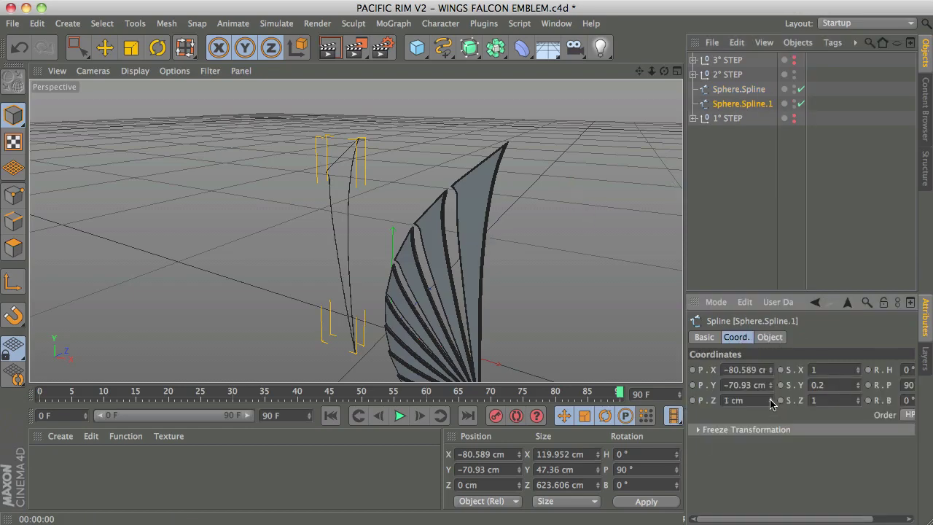
{"action": "left_click_drag", "start_coordinate": [772, 403], "coordinate": [780, 399]}
{"action": "scroll", "coordinate": [327, 248], "scroll_direction": "up", "scroll_amount": 3}
{"action": "scroll", "coordinate": [350, 219], "scroll_direction": "up", "scroll_amount": 2}
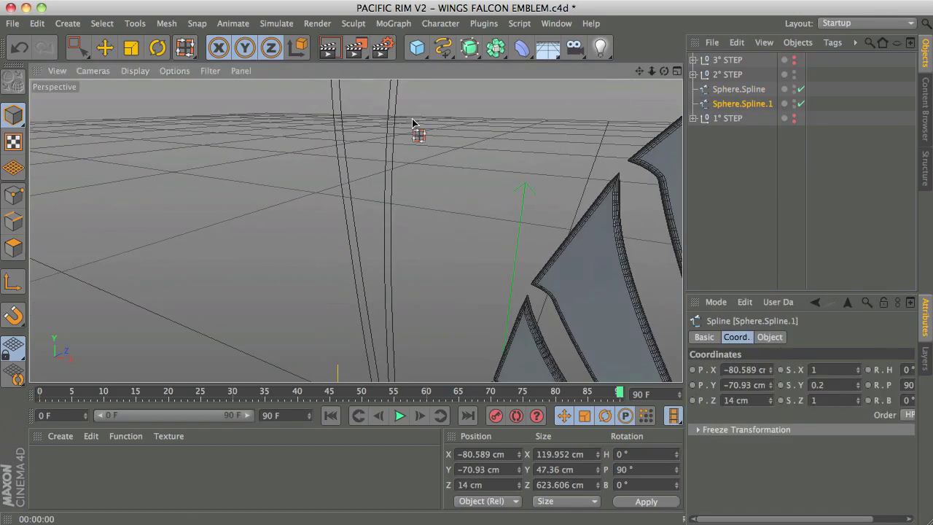
{"action": "scroll", "coordinate": [414, 125], "scroll_direction": "up", "scroll_amount": 2}
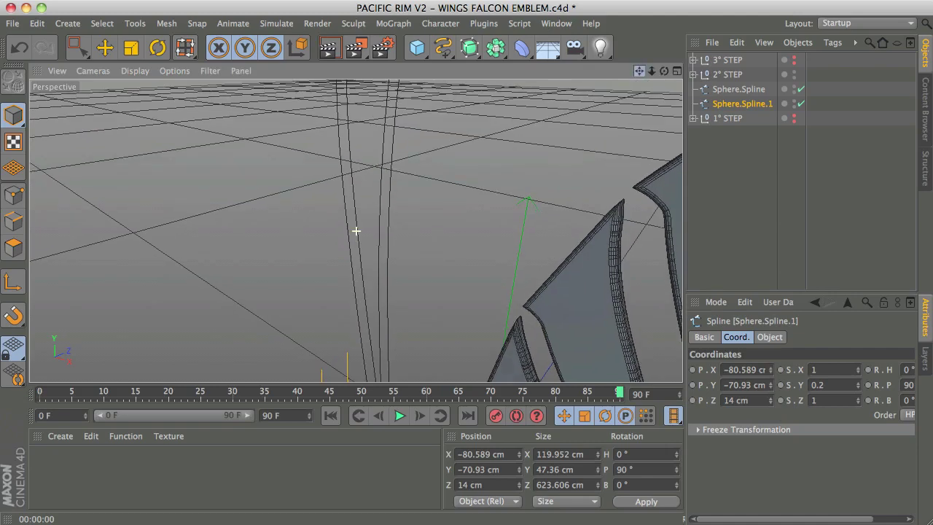
{"action": "key", "text": "o"}
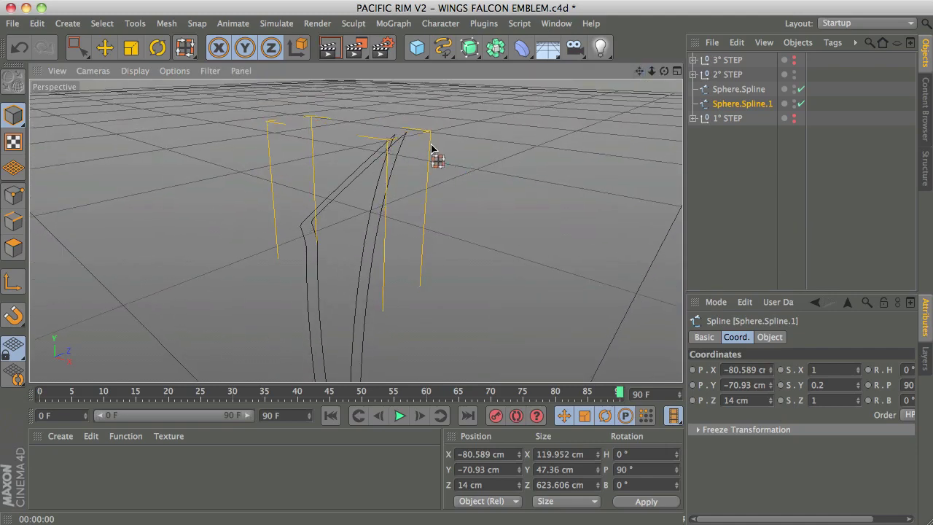
- Add a Loft NURBS object and nest Sphere.Spline and Sphere.Spline.1 inside it
{"action": "left_click", "coordinate": [725, 162]}
{"action": "left_click", "coordinate": [748, 90]}
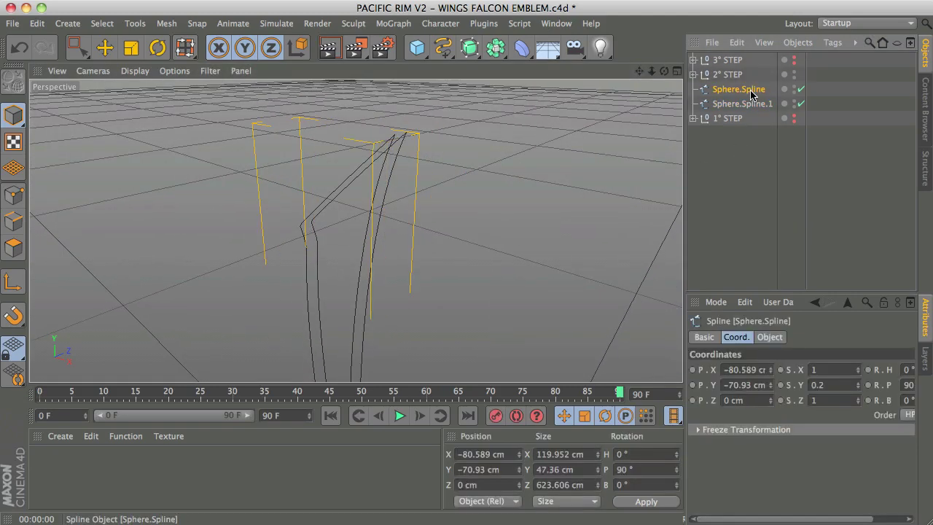
{"action": "left_click_drag", "start_coordinate": [481, 60], "coordinate": [660, 91]}
{"action": "left_click_drag", "start_coordinate": [737, 118], "coordinate": [744, 110]}
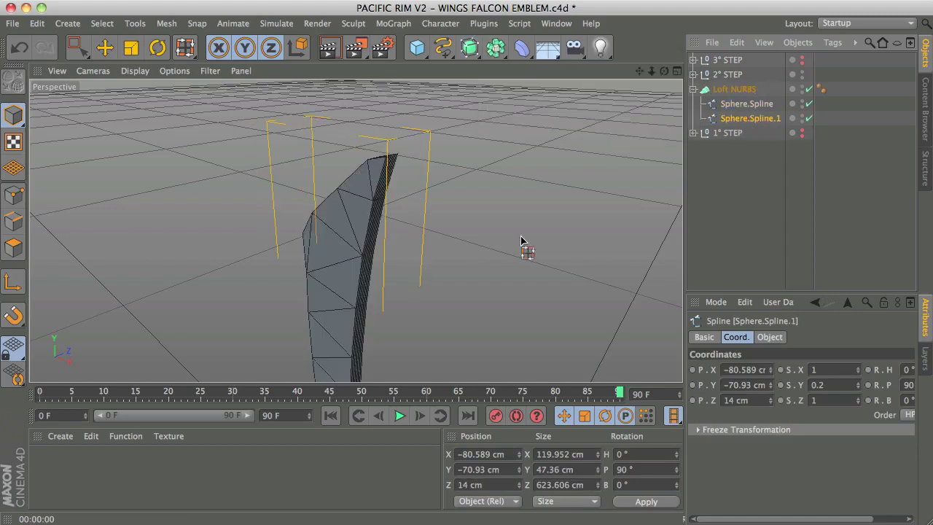
{"action": "left_click_drag", "start_coordinate": [414, 291], "coordinate": [417, 227], "text": "alt"}
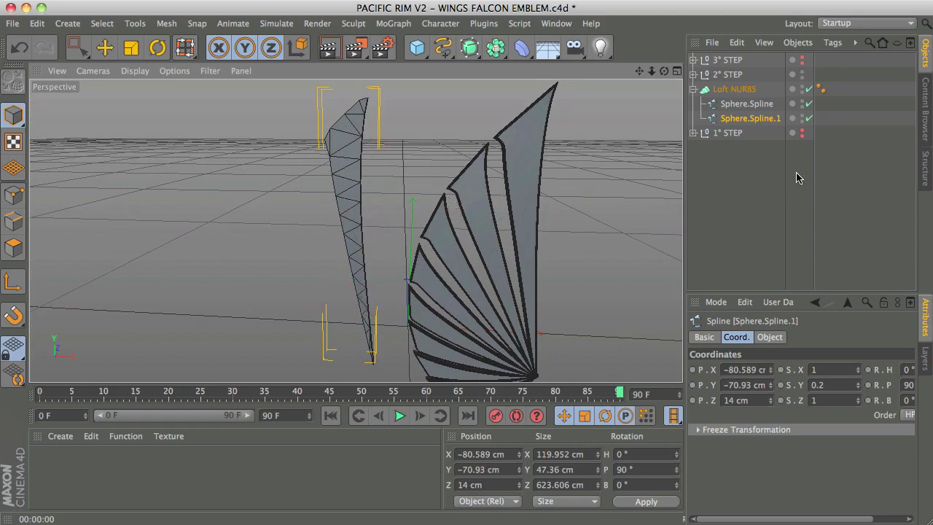
- Set the Loft NURBS Mesh Subdivision U to 300 and inspect the resulting feather mesh
{"action": "left_click", "coordinate": [734, 89]}
{"action": "left_click", "coordinate": [768, 338]}
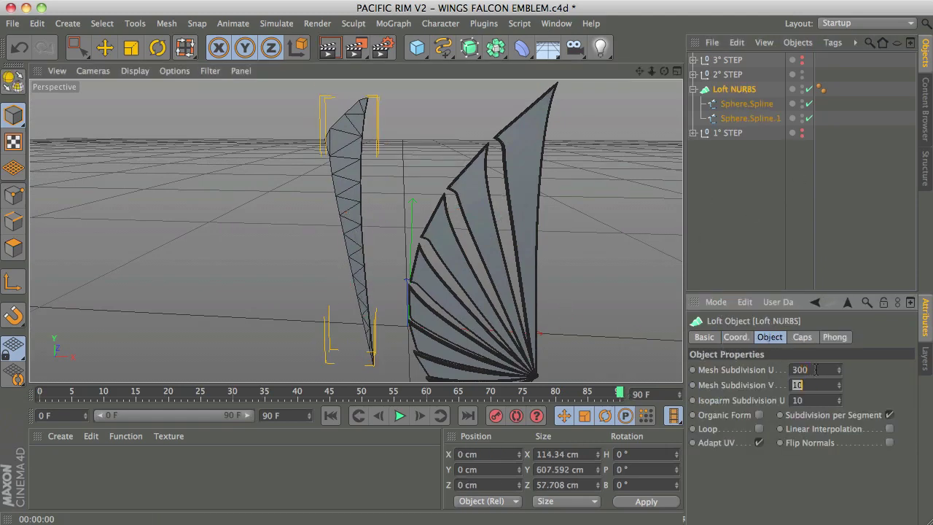
{"action": "scroll", "coordinate": [416, 202], "scroll_direction": "up", "scroll_amount": 10}
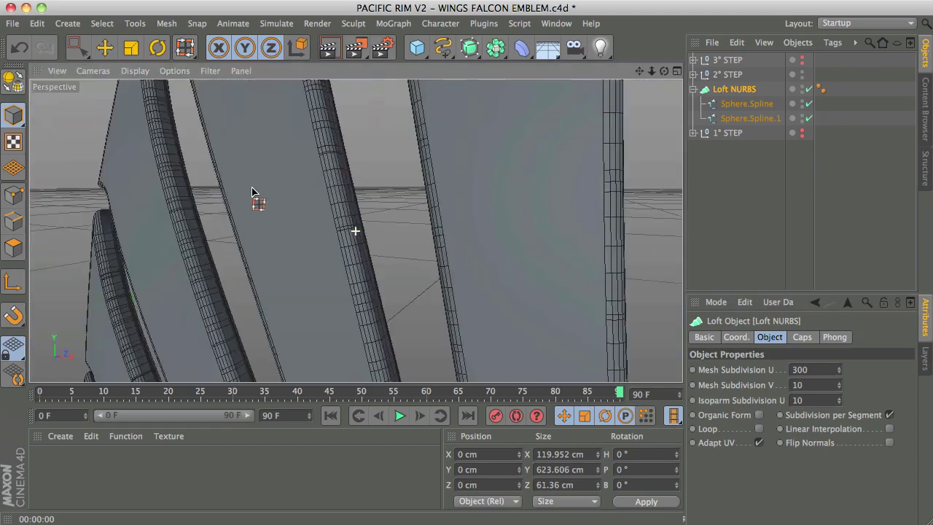
{"action": "scroll", "coordinate": [356, 284], "scroll_direction": "down", "scroll_amount": 10}
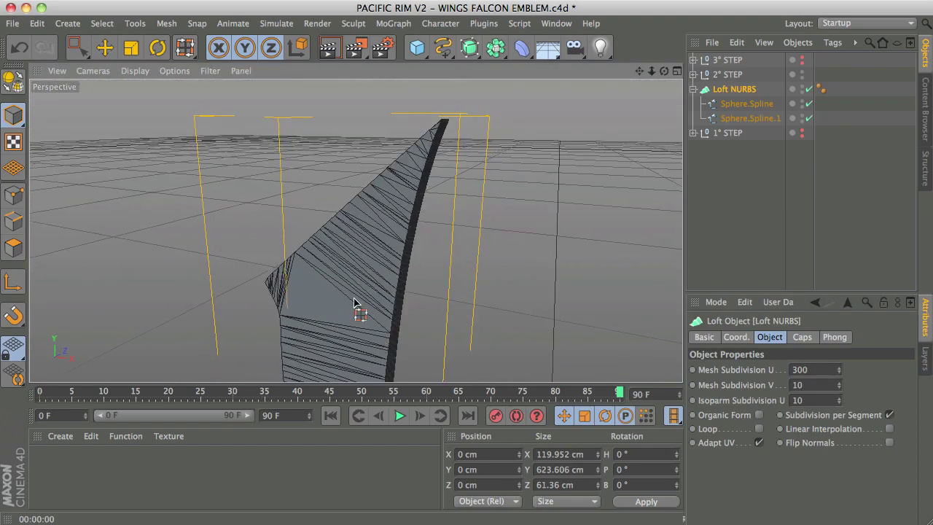
{"action": "left_click_drag", "start_coordinate": [640, 73], "coordinate": [544, 131]}
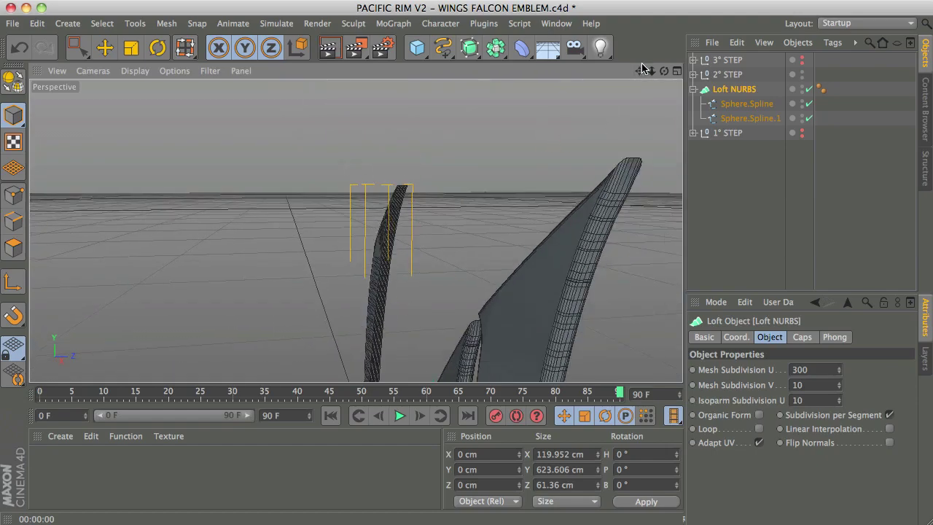
{"action": "left_click_drag", "start_coordinate": [642, 69], "coordinate": [566, 306]}
- Set both the Start and End caps of the Loft NURBS to Fillet Cap, and render the view
{"action": "left_click", "coordinate": [802, 337]}
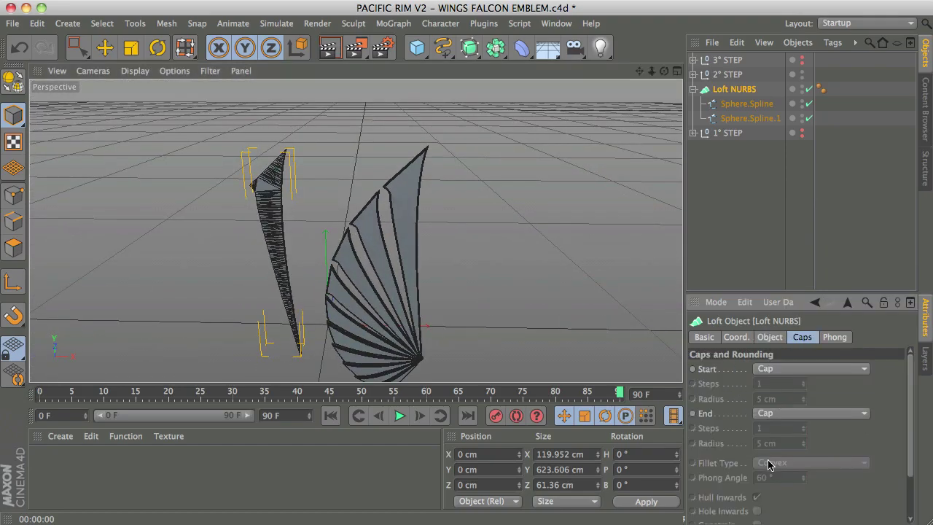
{"action": "left_click", "coordinate": [804, 369]}
{"action": "left_click", "coordinate": [789, 430]}
{"action": "left_click", "coordinate": [794, 413]}
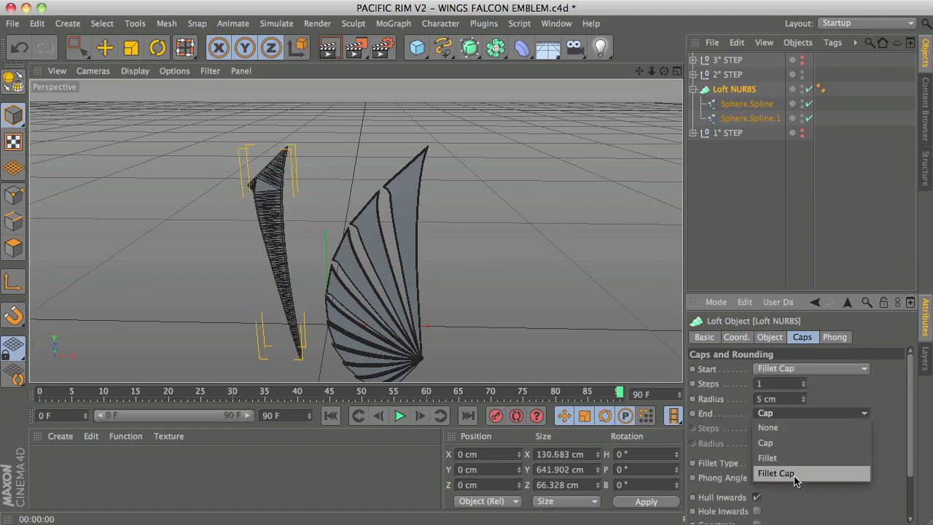
{"action": "left_click", "coordinate": [787, 475]}
{"action": "scroll", "coordinate": [329, 212], "scroll_direction": "up", "scroll_amount": 5}
{"action": "mouse_move", "coordinate": [329, 211]}
{"action": "left_mouse_down", "text": "alt"}
{"action": "mouse_move", "coordinate": [315, 126]}
{"action": "mouse_move", "coordinate": [448, 250]}
{"action": "mouse_move", "coordinate": [415, 250]}
{"action": "left_mouse_up", "text": "alt"}
{"action": "key", "text": "ctrl+r"}
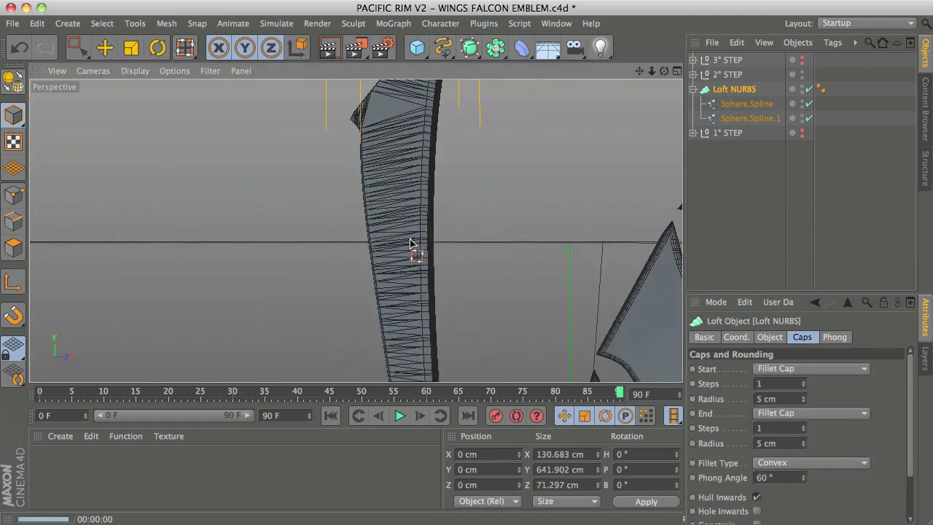
- Set the fillet steps of both Loft NURBS caps to 5 and render the view from two angles
{"action": "double_click", "coordinate": [779, 382]}
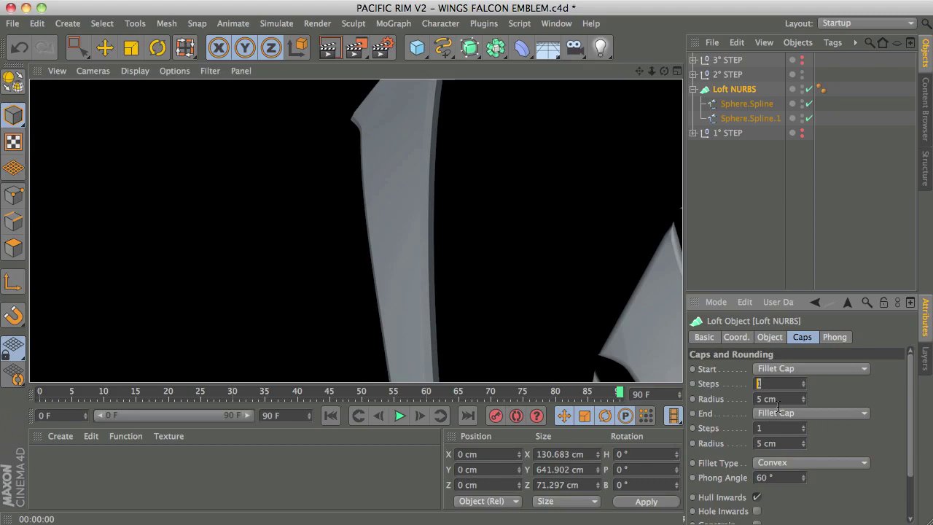
{"action": "key", "text": "Return"}
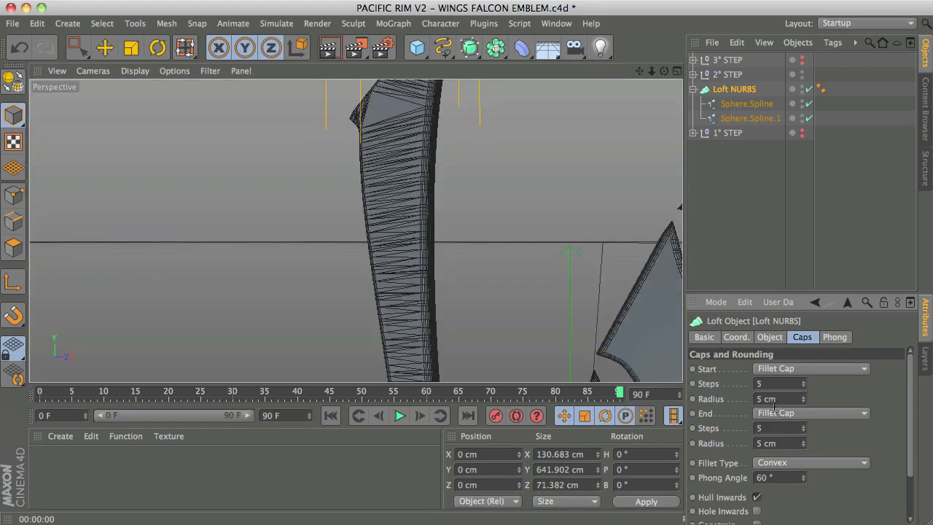
{"action": "left_click_drag", "start_coordinate": [471, 296], "coordinate": [551, 255], "text": "alt"}
{"action": "left_click_drag", "start_coordinate": [639, 71], "coordinate": [426, 209]}
{"action": "key", "text": "ctrl+r"}
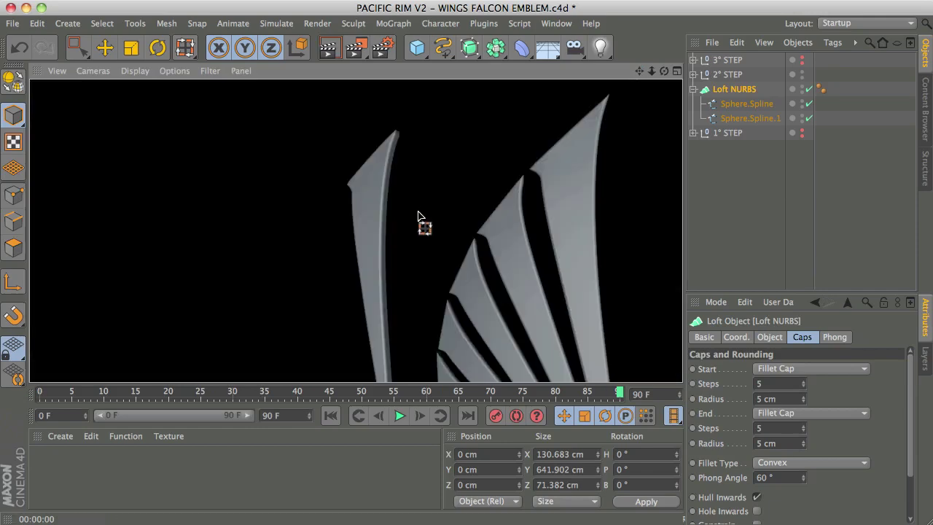
{"action": "left_click_drag", "start_coordinate": [391, 137], "coordinate": [564, 265], "text": "alt"}
{"action": "key", "text": "ctrl+r"}
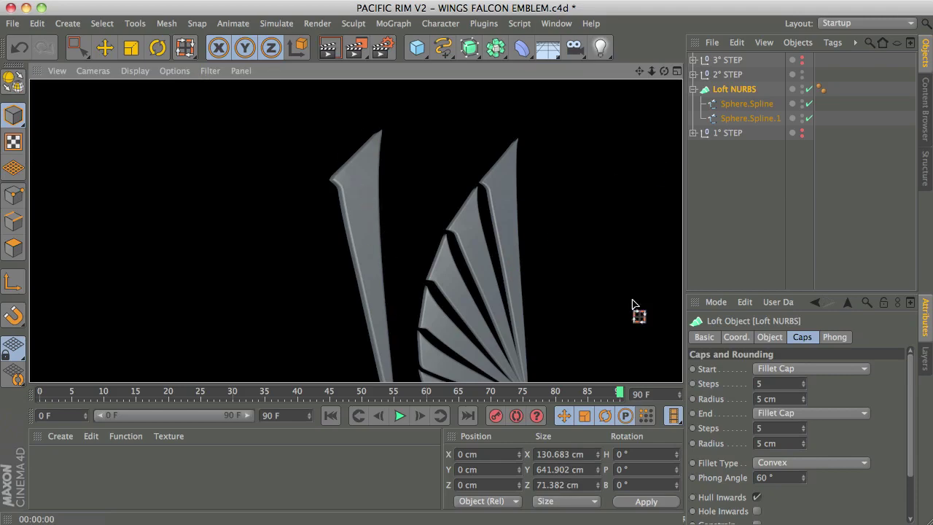
- Set the fillet radius of both Loft NURBS caps to 3 cm, deselect everything and render the feather to check its edges
{"action": "left_click", "coordinate": [781, 399]}
{"action": "type", "text": "3"}
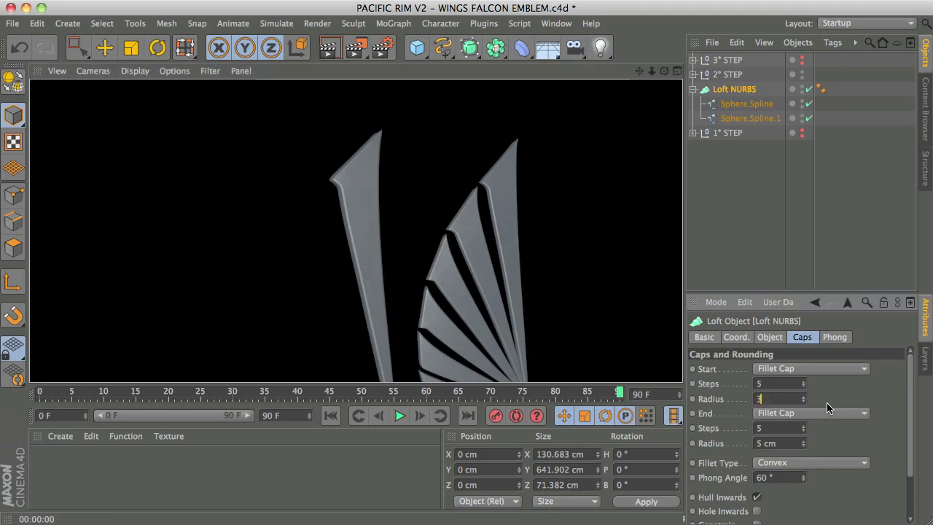
{"action": "key", "text": "Return"}
{"action": "left_click_drag", "start_coordinate": [548, 271], "coordinate": [354, 270], "text": "alt"}
{"action": "left_click_drag", "start_coordinate": [638, 72], "coordinate": [621, 97]}
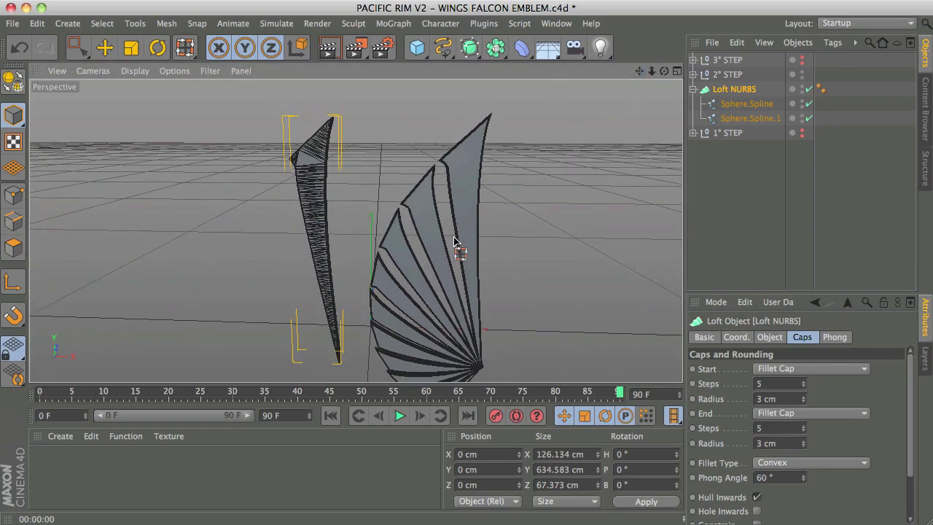
{"action": "key", "text": "ctrl+shift+a"}
{"action": "key", "text": "ctrl+r"}
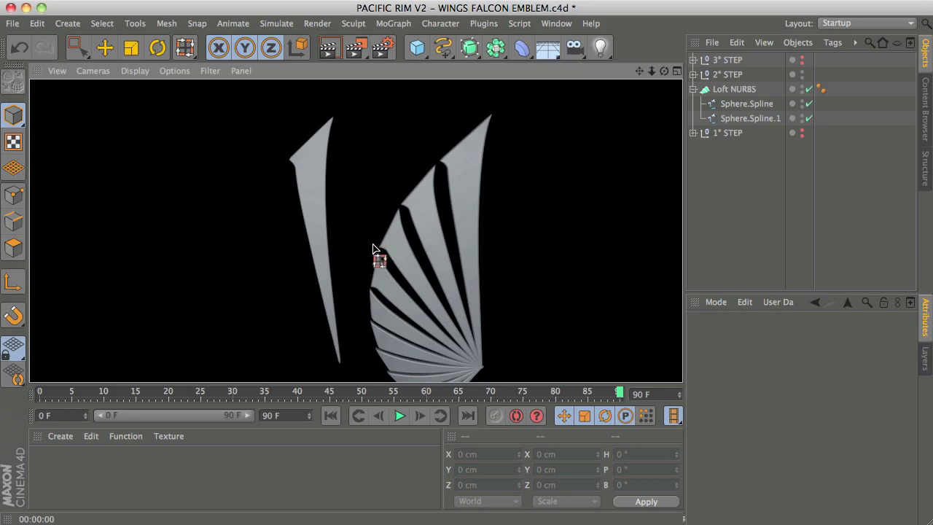
{"action": "left_click_drag", "start_coordinate": [373, 249], "coordinate": [250, 243], "text": "alt"}
{"action": "key", "text": "ctrl+r"}
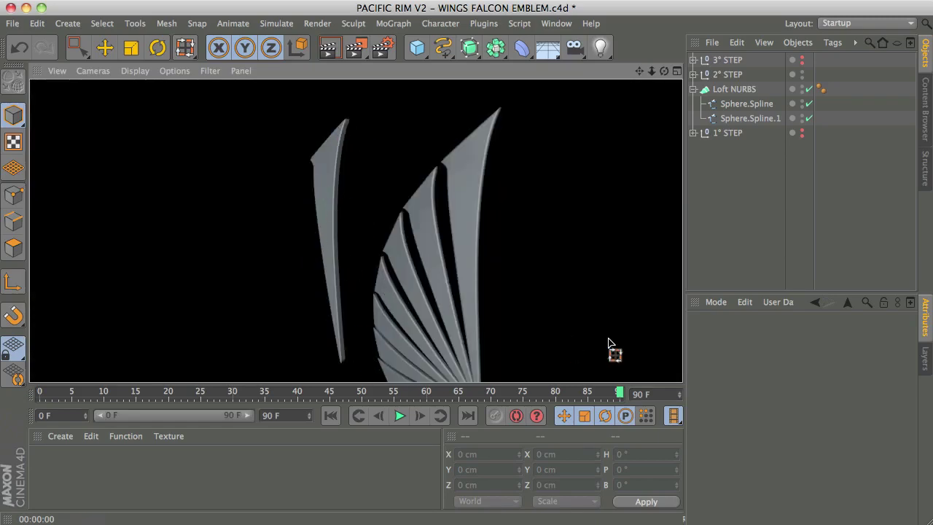
- Make the hidden 1° STEP group visible in the viewport and switch to the Move tool
{"action": "left_click", "coordinate": [719, 240]}
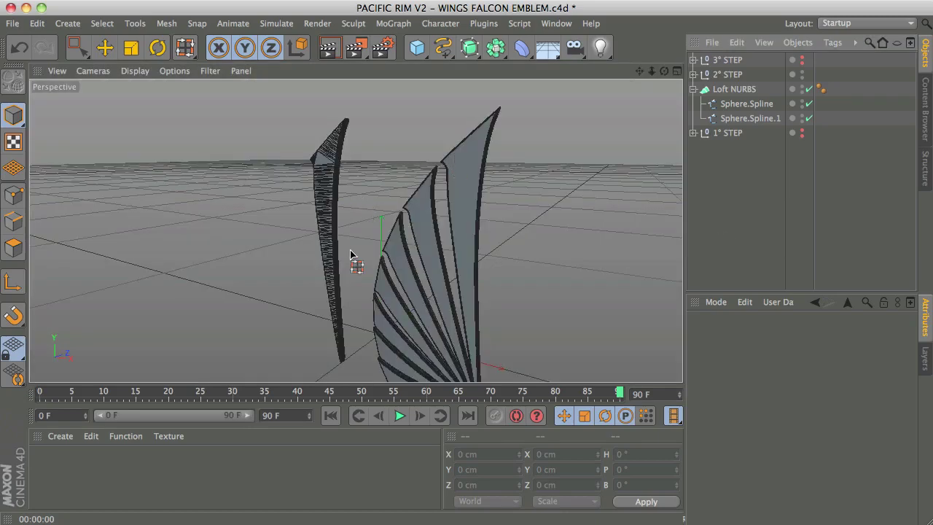
{"action": "left_click", "coordinate": [802, 133]}
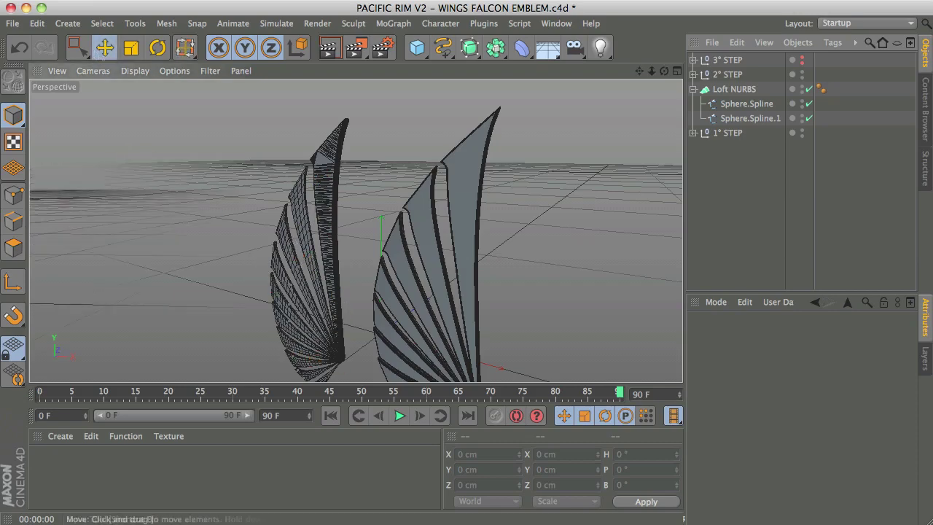
{"action": "left_click", "coordinate": [105, 47]}
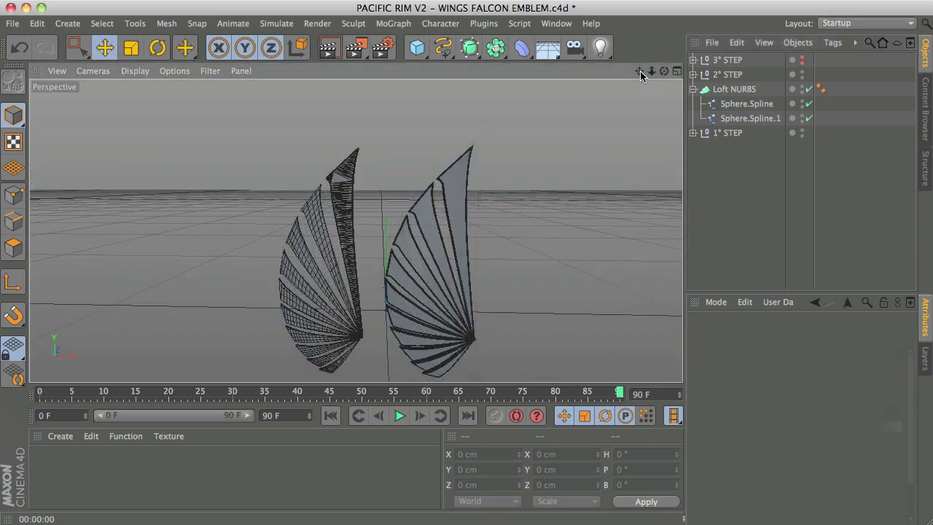
{"action": "left_click_drag", "start_coordinate": [640, 72], "coordinate": [386, 149]}
{"action": "scroll", "coordinate": [406, 153], "scroll_direction": "up", "scroll_amount": 4}
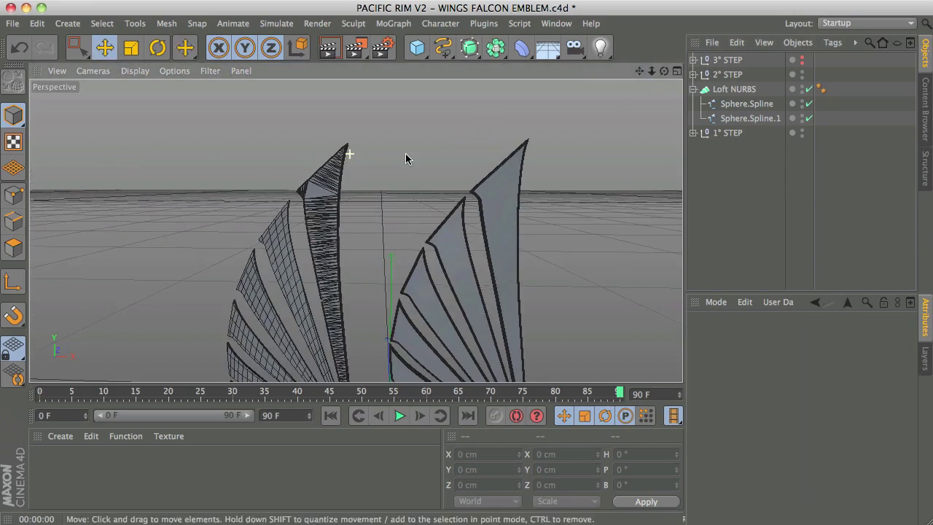
- Change the cap type of the Loft NURBS from Triangles to N-gons
{"action": "left_click", "coordinate": [732, 89]}
{"action": "left_click", "coordinate": [800, 338]}
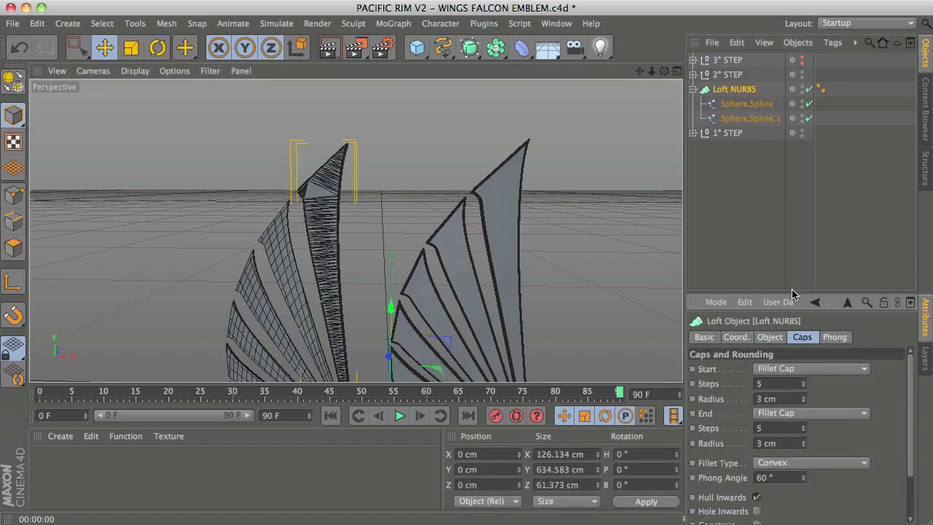
{"action": "left_click_drag", "start_coordinate": [789, 291], "coordinate": [791, 211]}
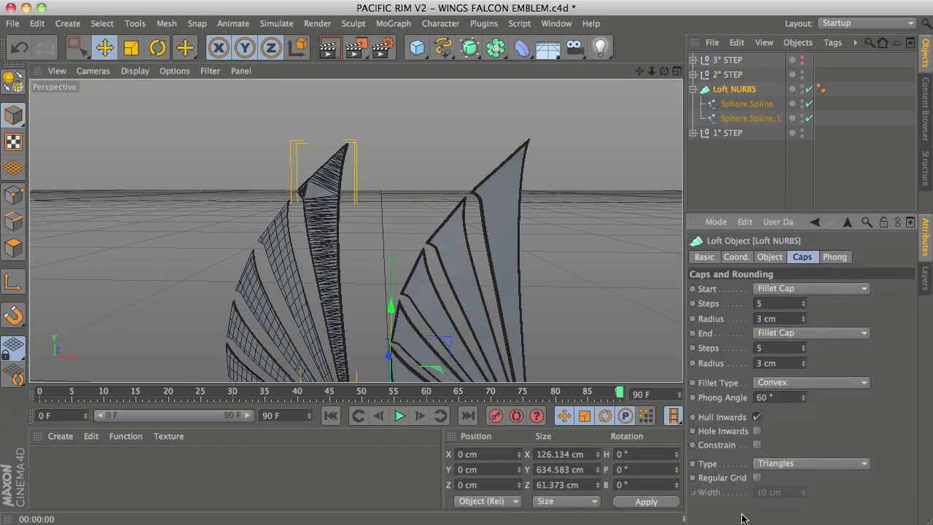
{"action": "left_click", "coordinate": [783, 464]}
{"action": "left_click", "coordinate": [781, 505]}
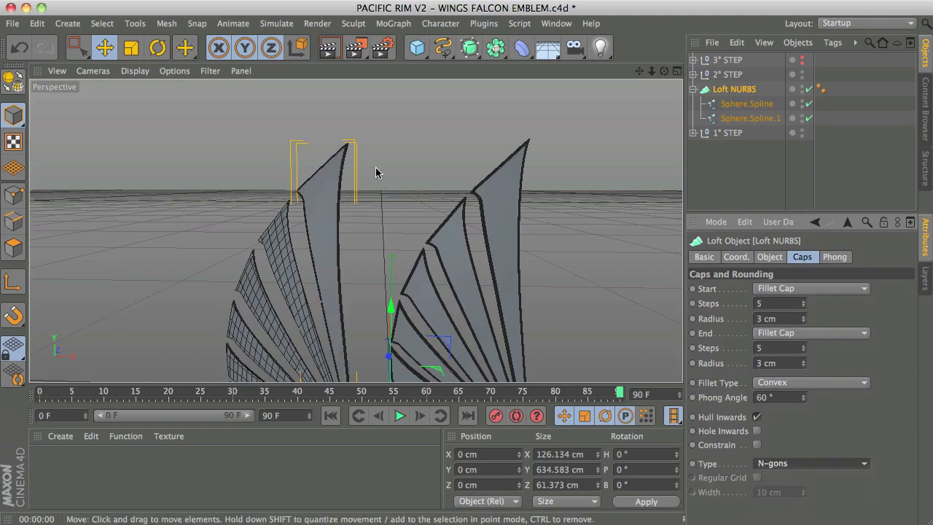
{"action": "left_click_drag", "start_coordinate": [347, 212], "coordinate": [167, 288], "text": "alt"}
{"action": "left_click_drag", "start_coordinate": [356, 230], "coordinate": [467, 188], "text": "alt"}
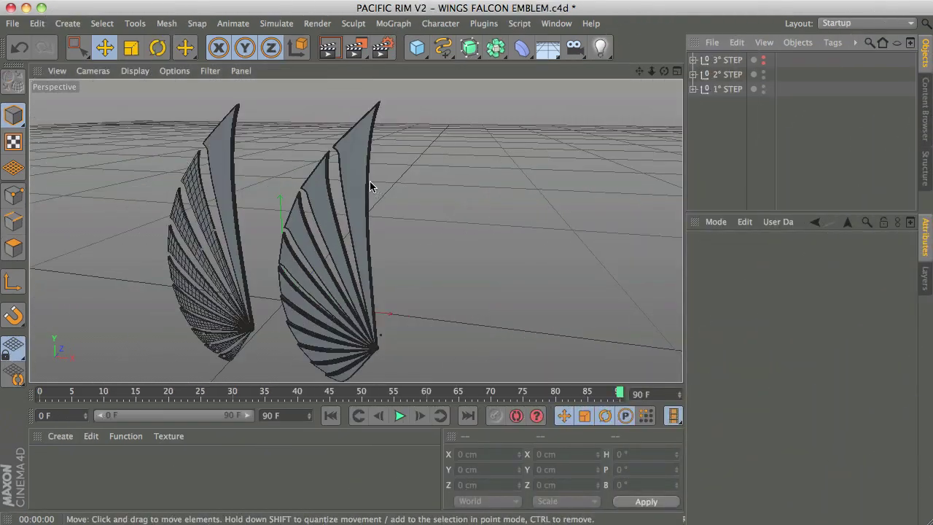
- Make the 3° STEP group visible and expand it to list its ten feather nulls
{"action": "left_click", "coordinate": [726, 75]}
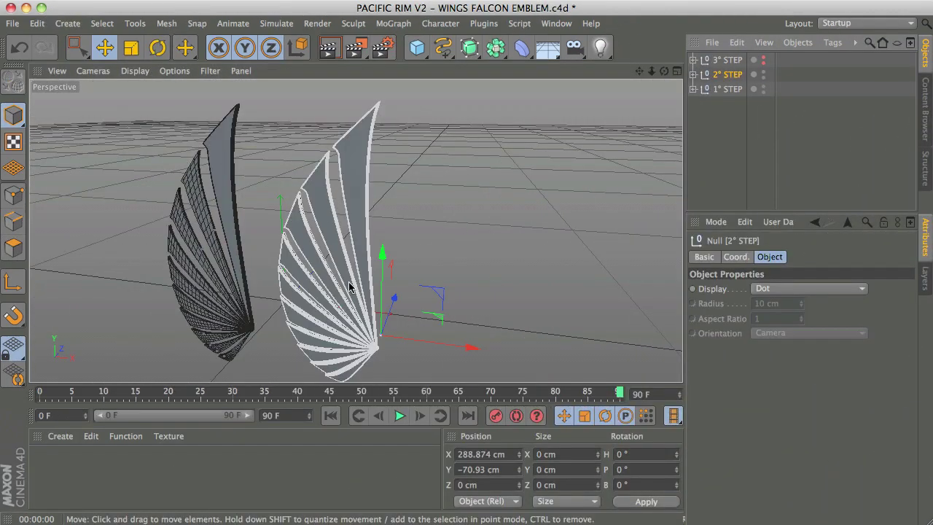
{"action": "left_click", "coordinate": [763, 60]}
{"action": "left_click_drag", "start_coordinate": [639, 71], "coordinate": [335, 228]}
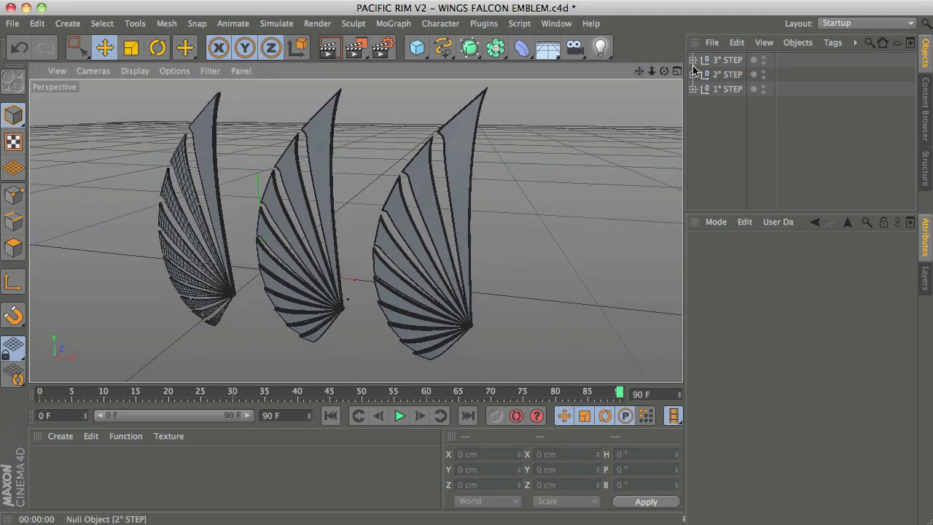
{"action": "left_click", "coordinate": [693, 60]}
{"action": "left_click_drag", "start_coordinate": [764, 212], "coordinate": [759, 314]}
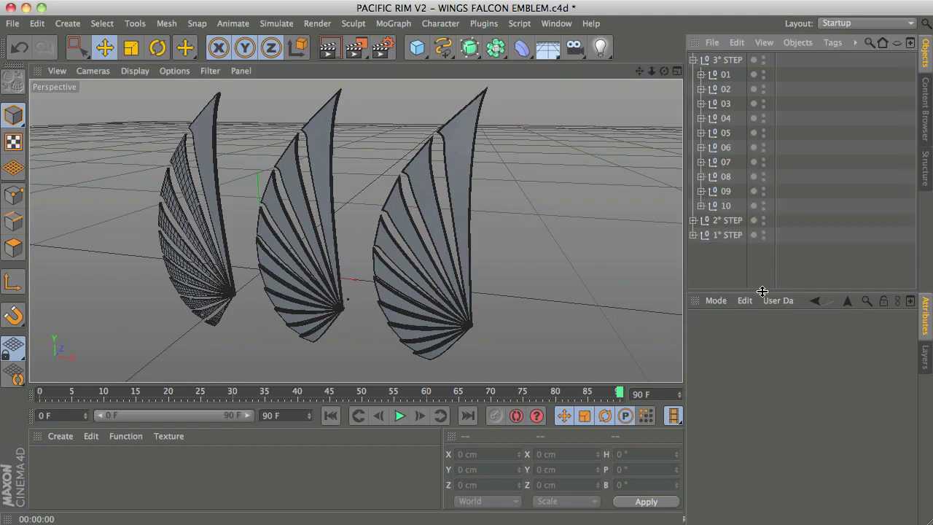
- Try rotating feather null 01 of 3° STEP to a 17° pitch and freehand with the Rotate tool, undoing each rotation
{"action": "left_click", "coordinate": [723, 75]}
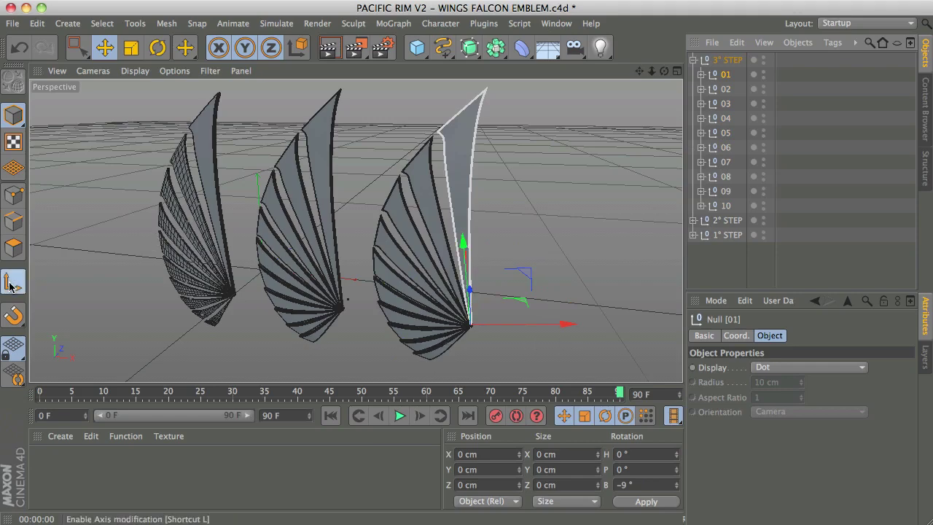
{"action": "left_click", "coordinate": [157, 49]}
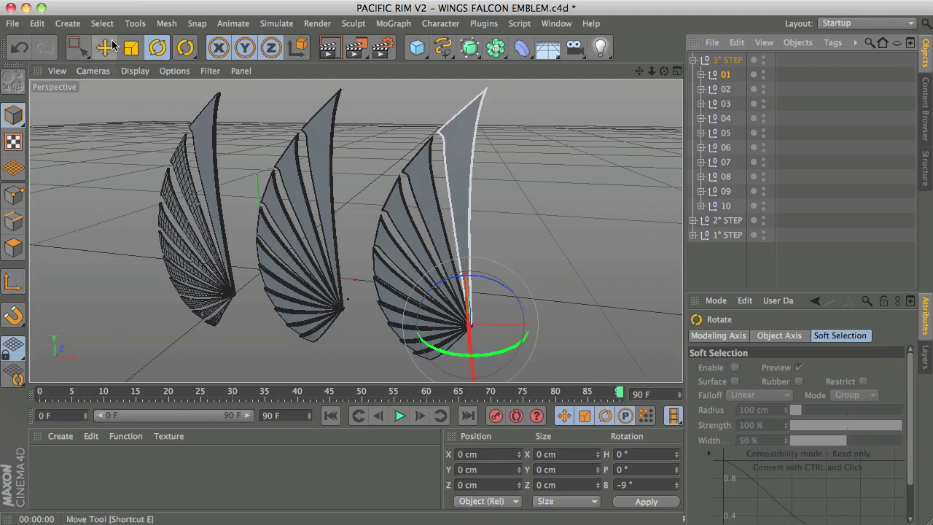
{"action": "left_click", "coordinate": [726, 74]}
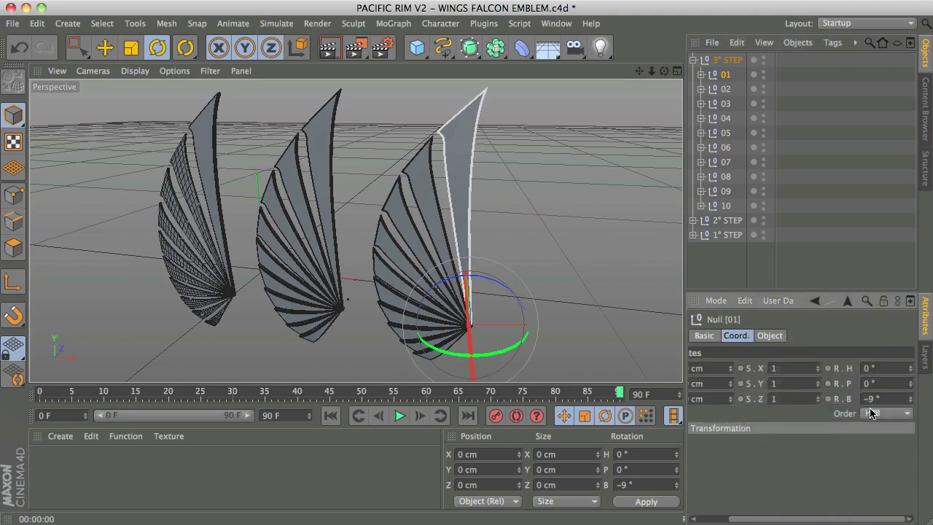
{"action": "mouse_move", "coordinate": [910, 384]}
{"action": "left_mouse_down"}
{"action": "mouse_move", "coordinate": [910, 396]}
{"action": "mouse_move", "coordinate": [911, 384]}
{"action": "left_mouse_up"}
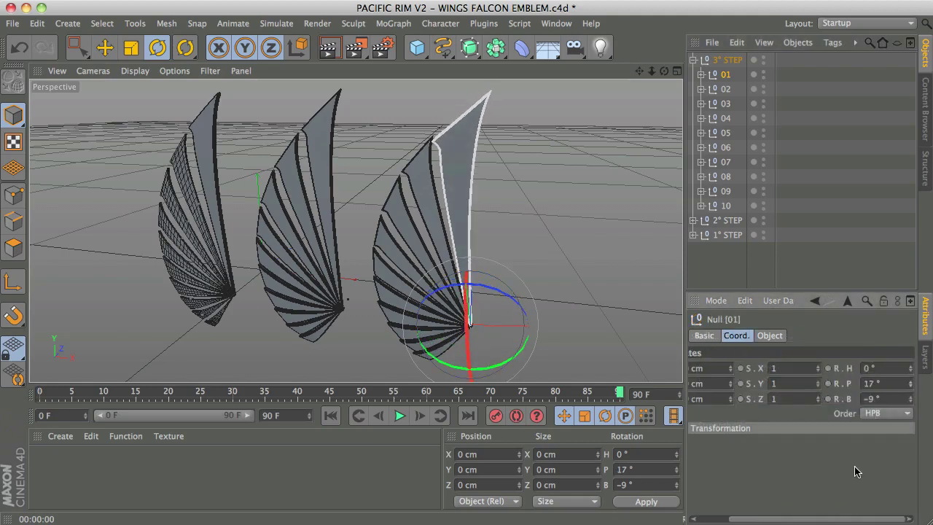
{"action": "key", "text": "ctrl+z"}
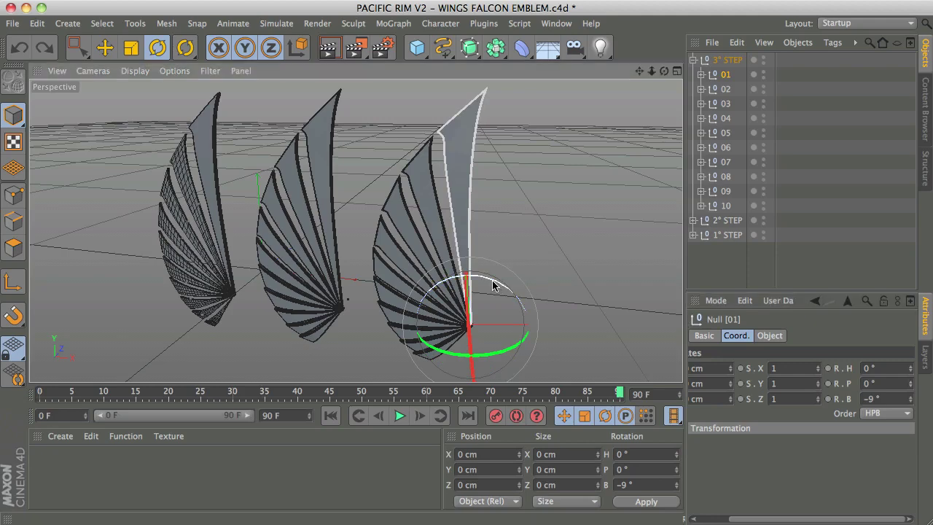
{"action": "mouse_move", "coordinate": [493, 284]}
{"action": "left_mouse_down"}
{"action": "mouse_move", "coordinate": [460, 294]}
{"action": "mouse_move", "coordinate": [503, 292]}
{"action": "left_mouse_up"}
{"action": "key", "text": "ctrl+z"}
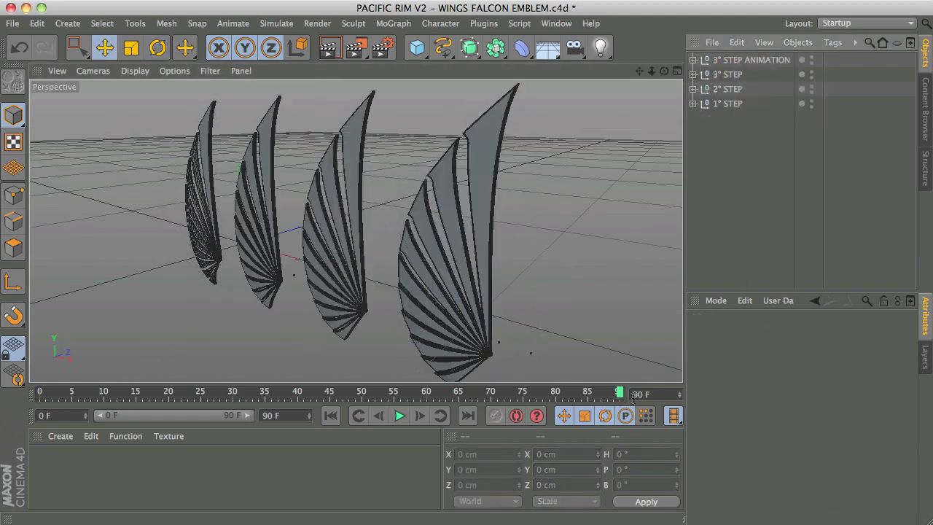
- Scrub the timeline from frame 0 to frame 49 to preview the motion of the animated wing
{"action": "left_click", "coordinate": [109, 394]}
{"action": "mouse_move", "coordinate": [126, 405]}
{"action": "left_mouse_down"}
{"action": "mouse_move", "coordinate": [301, 408]}
{"action": "mouse_move", "coordinate": [27, 408]}
{"action": "mouse_move", "coordinate": [36, 405]}
{"action": "left_mouse_up"}
{"action": "mouse_move", "coordinate": [233, 348]}
{"action": "left_mouse_down", "text": "alt"}
{"action": "mouse_move", "coordinate": [552, 356]}
{"action": "mouse_move", "coordinate": [593, 294]}
{"action": "mouse_move", "coordinate": [678, 298]}
{"action": "left_mouse_up", "text": "alt"}
{"action": "left_click_drag", "start_coordinate": [355, 231], "coordinate": [94, 233], "text": "alt"}
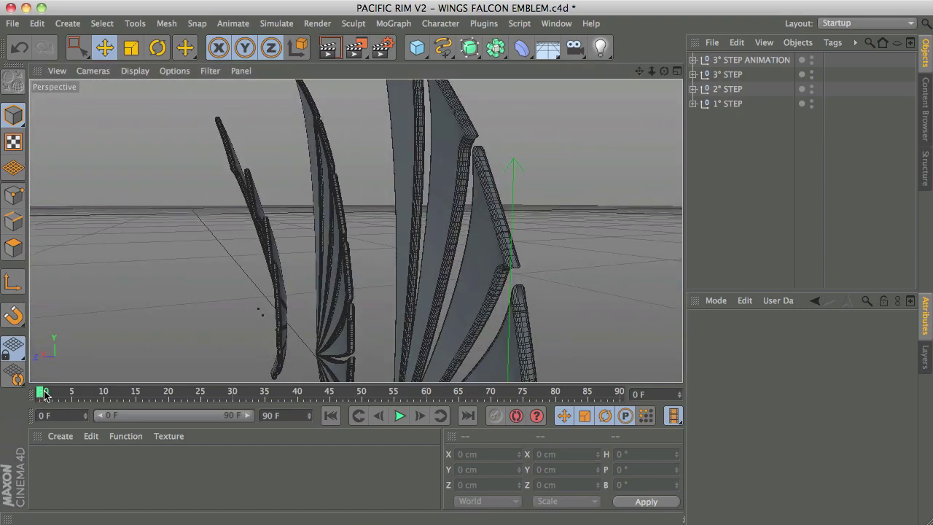
{"action": "left_click_drag", "start_coordinate": [43, 394], "coordinate": [357, 394]}
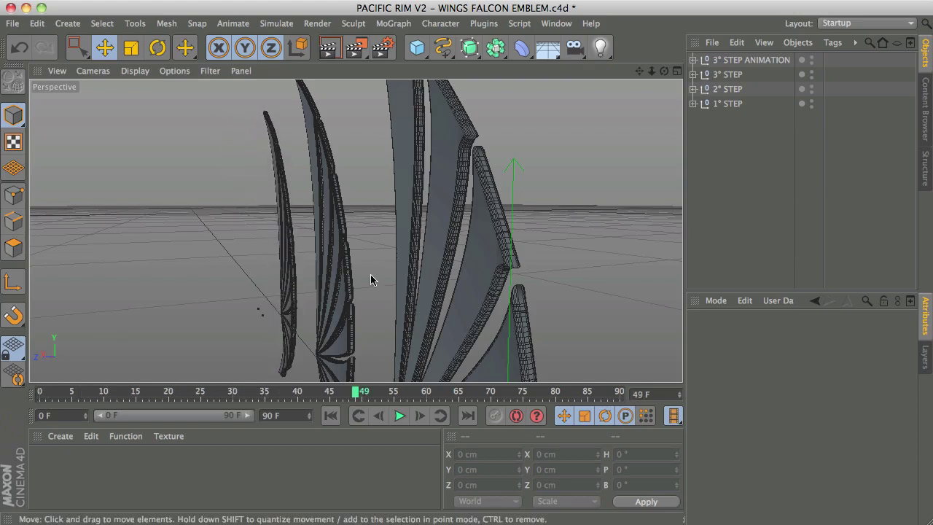
{"action": "mouse_move", "coordinate": [370, 277]}
{"action": "left_mouse_down", "text": "alt"}
{"action": "mouse_move", "coordinate": [524, 327]}
{"action": "mouse_move", "coordinate": [368, 283]}
{"action": "left_mouse_up", "text": "alt"}
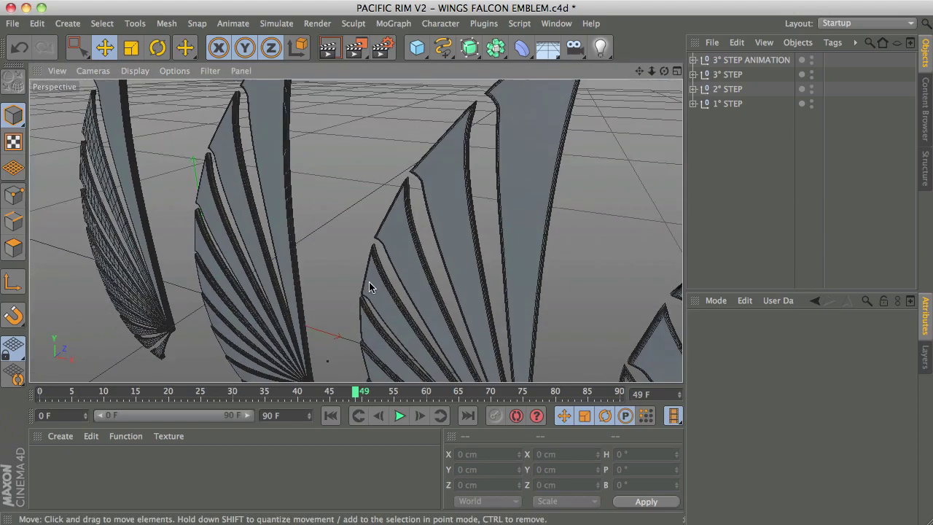
- Select the 3° STEP ANIMATION group, frame it in the view and scrub back to frame 29 to examine its movement
{"action": "left_click", "coordinate": [763, 60]}
{"action": "key", "text": "o"}
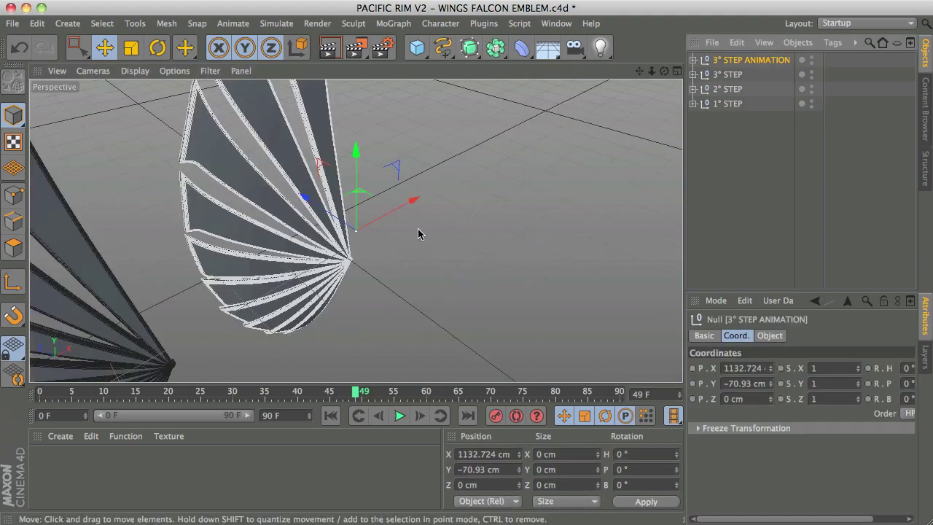
{"action": "left_click_drag", "start_coordinate": [358, 394], "coordinate": [229, 392]}
{"action": "left_click_drag", "start_coordinate": [206, 203], "coordinate": [255, 198], "text": "alt"}
{"action": "middle_click_drag", "start_coordinate": [644, 81], "coordinate": [342, 279], "text": "alt"}
- Enable the WINGS symmetry object inside 3° STEP ANIMATION and scrub to frame 44 to preview both wings
{"action": "left_click", "coordinate": [693, 60]}
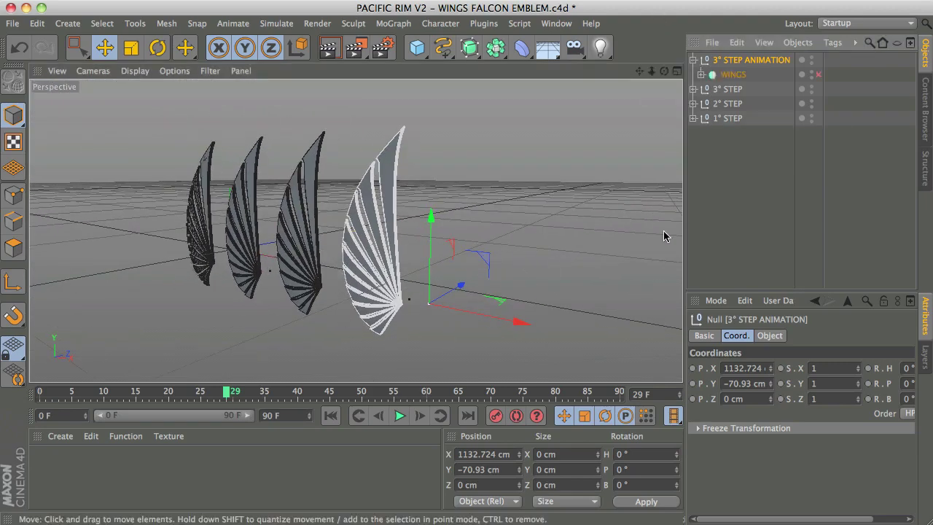
{"action": "left_click", "coordinate": [817, 75]}
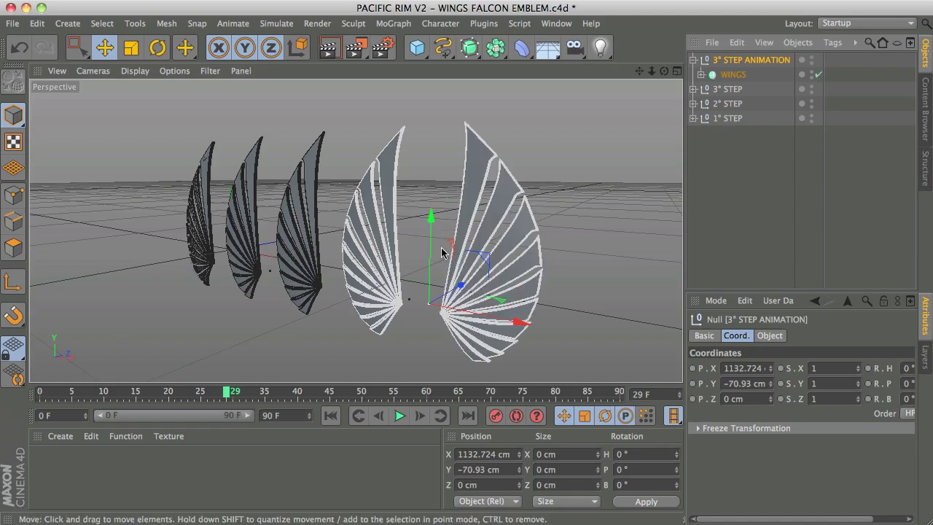
{"action": "left_click_drag", "start_coordinate": [227, 391], "coordinate": [325, 380]}
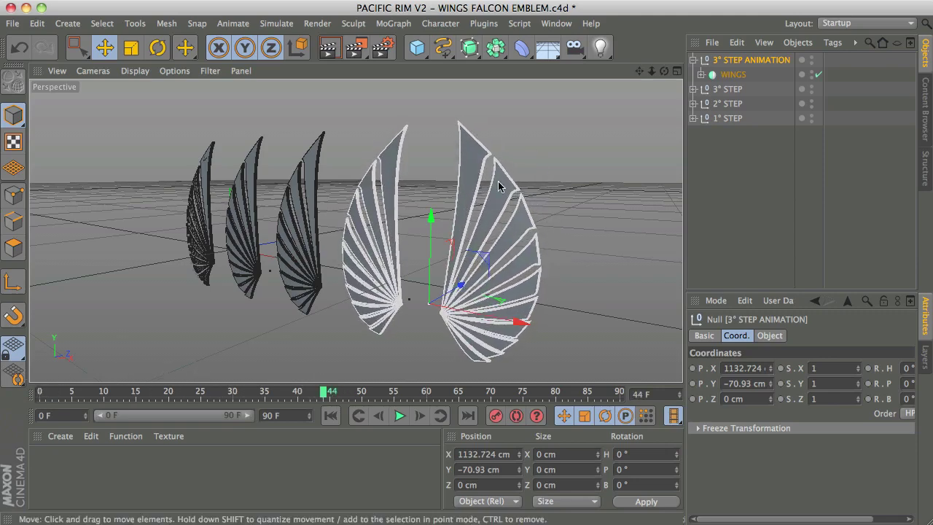
{"action": "left_click", "coordinate": [729, 260]}
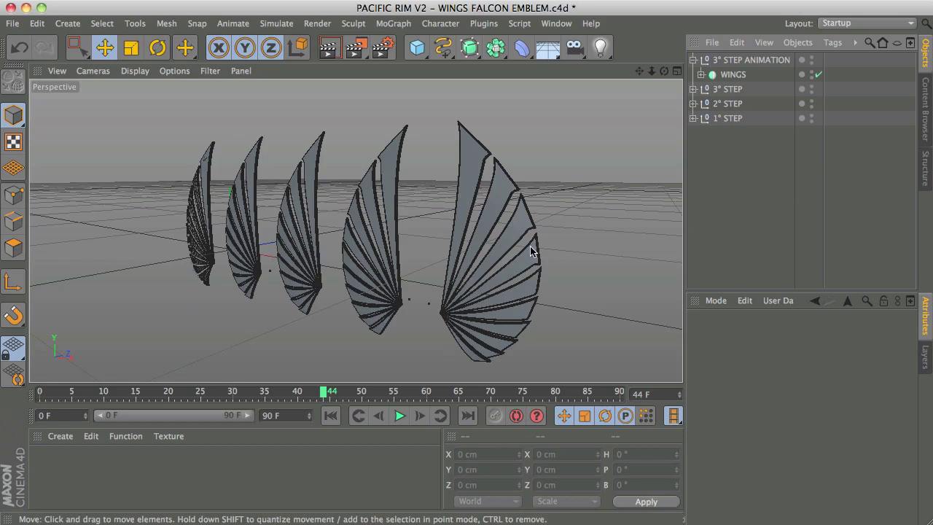
- Expand the WINGS symmetry object and its nested null, and select feather null 01
{"action": "left_click", "coordinate": [701, 75]}
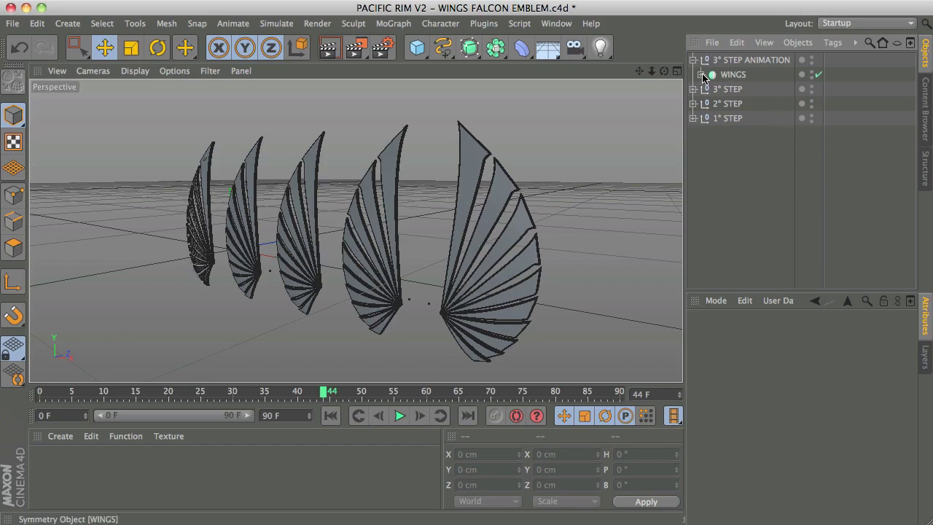
{"action": "left_click", "coordinate": [708, 89]}
{"action": "left_click", "coordinate": [748, 107]}
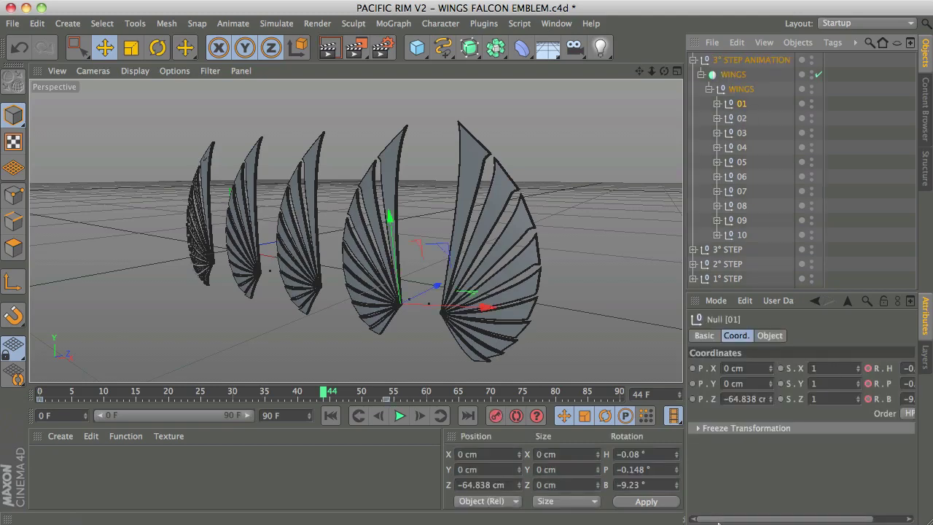
- Move the timeline to frame 47 and compare the rotation values of feather nulls 01, 02, 03 and 05
{"action": "scroll", "coordinate": [835, 363], "scroll_direction": "right", "scroll_amount": 2}
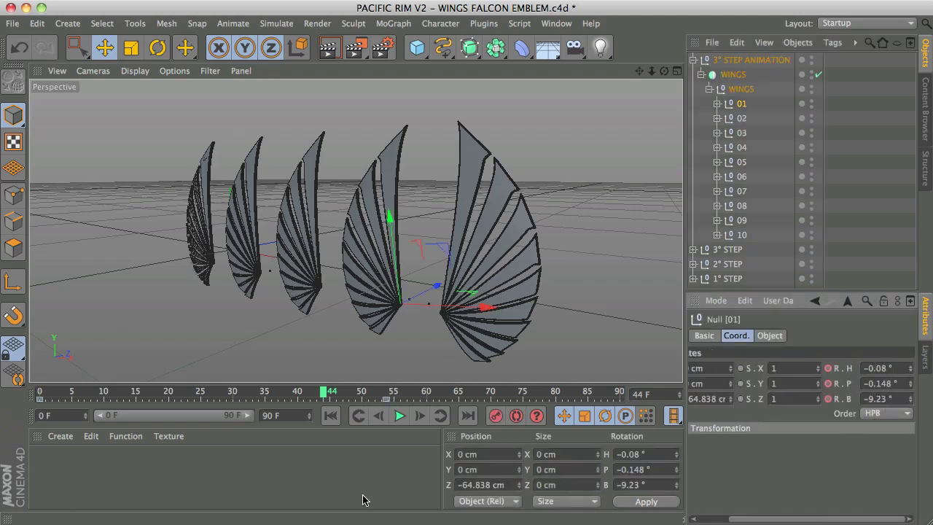
{"action": "left_click_drag", "start_coordinate": [327, 394], "coordinate": [346, 425]}
{"action": "left_click", "coordinate": [746, 121]}
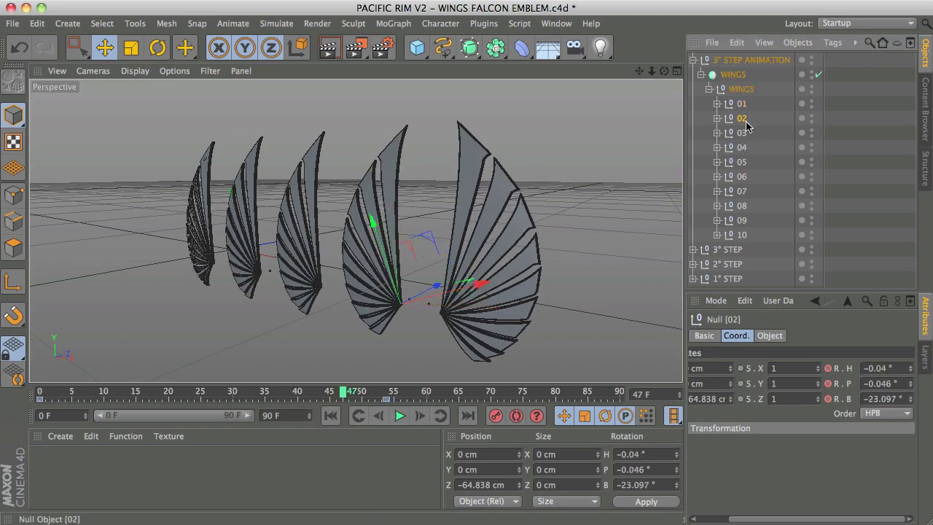
{"action": "left_click", "coordinate": [740, 133]}
{"action": "left_click", "coordinate": [740, 163]}
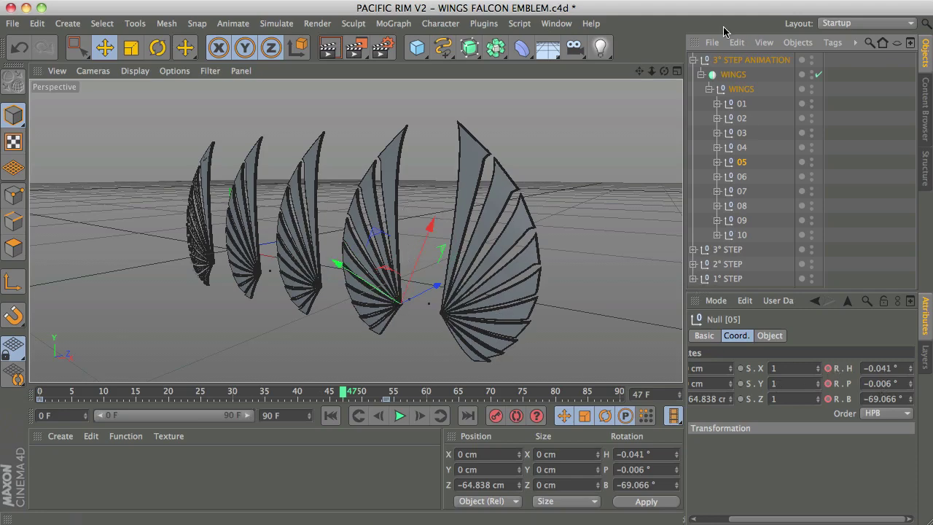
- Collapse the 3° STEP ANIMATION group and switch to the PACIFIC RIM V2 - LOGO ANIMATION.c4d project
{"action": "left_click", "coordinate": [701, 74]}
{"action": "left_click", "coordinate": [694, 60]}
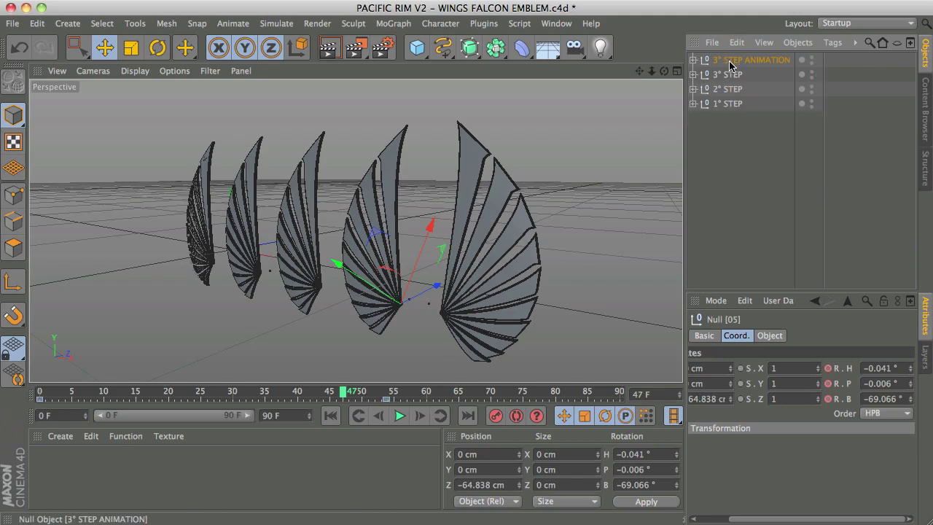
{"action": "left_click", "coordinate": [534, 304]}
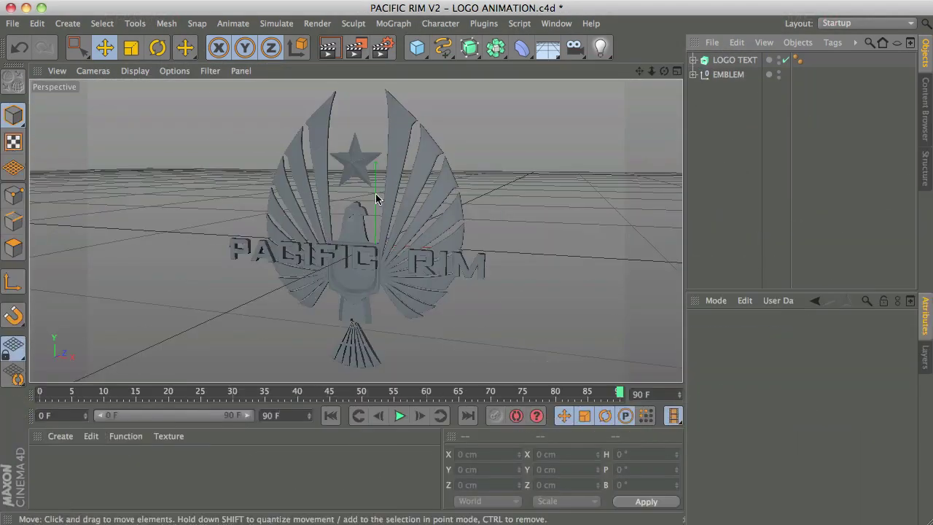
- Play the logo animation from the first frame, view the emblem from several angles, and pause playback
{"action": "left_click", "coordinate": [330, 415]}
{"action": "left_click", "coordinate": [399, 416]}
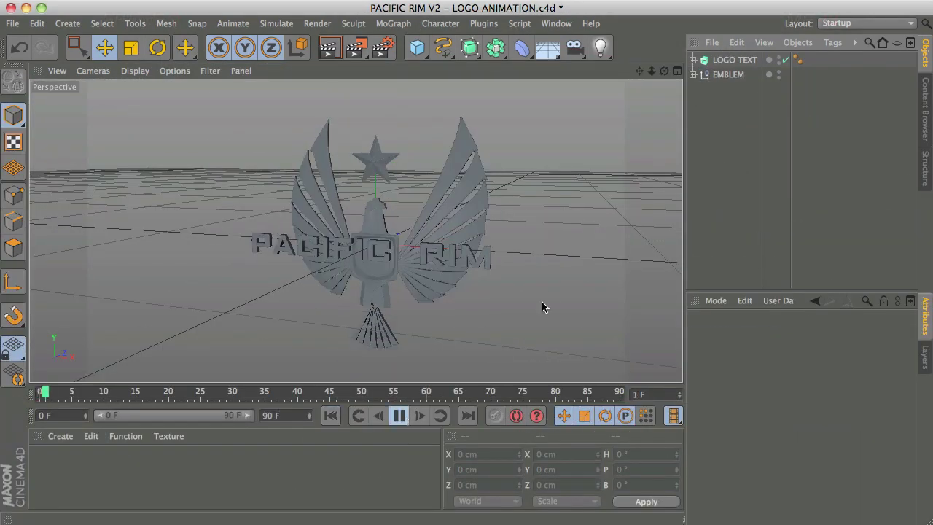
{"action": "left_click_drag", "start_coordinate": [451, 300], "coordinate": [587, 340], "text": "alt"}
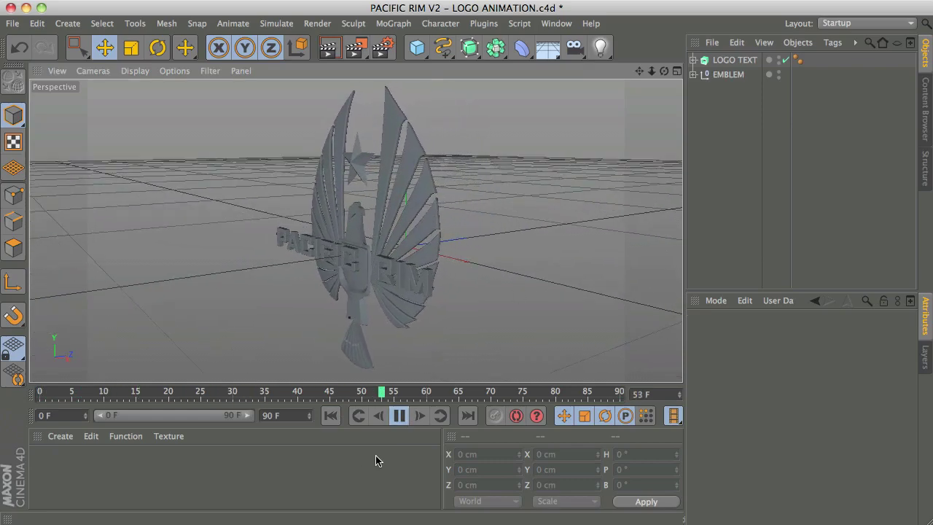
{"action": "left_click", "coordinate": [400, 415]}
{"action": "left_click_drag", "start_coordinate": [333, 289], "coordinate": [314, 272], "text": "alt"}
{"action": "left_click_drag", "start_coordinate": [639, 71], "coordinate": [378, 268]}
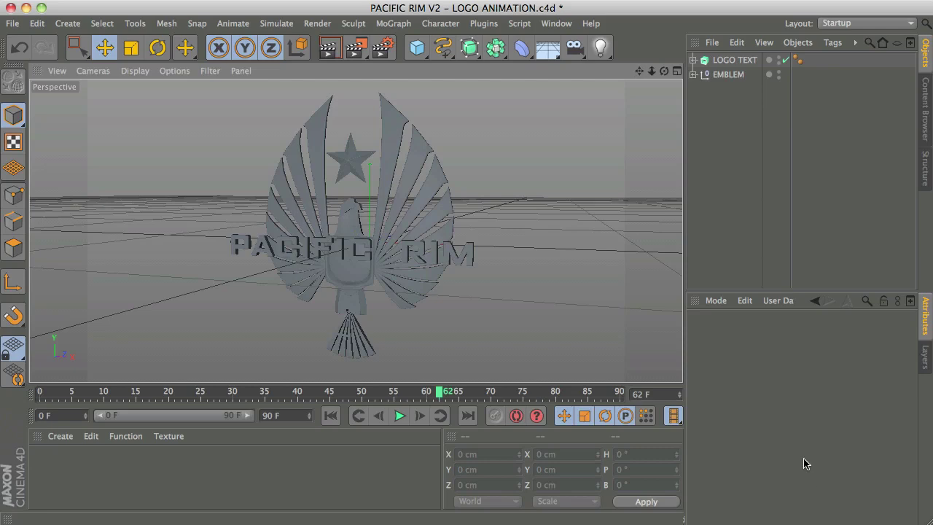
- Set the project frame rate to 24 FPS and the timeline's end frame to 43
{"action": "key", "text": "super+d"}
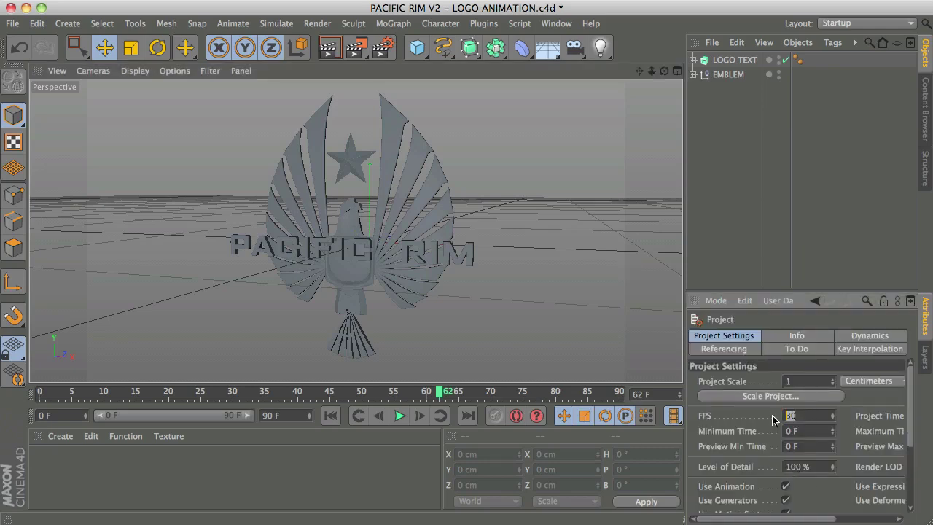
{"action": "type", "text": "24"}
{"action": "key", "text": "Return"}
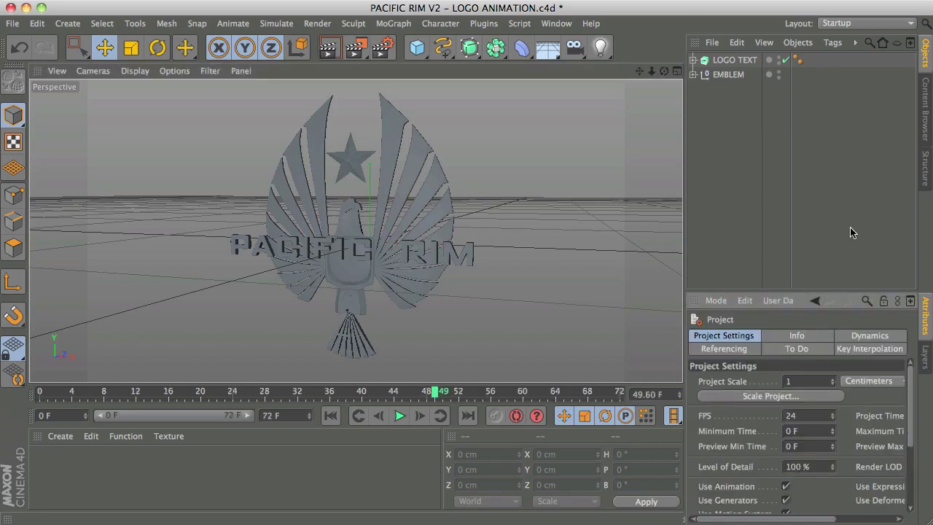
{"action": "left_click", "coordinate": [296, 416]}
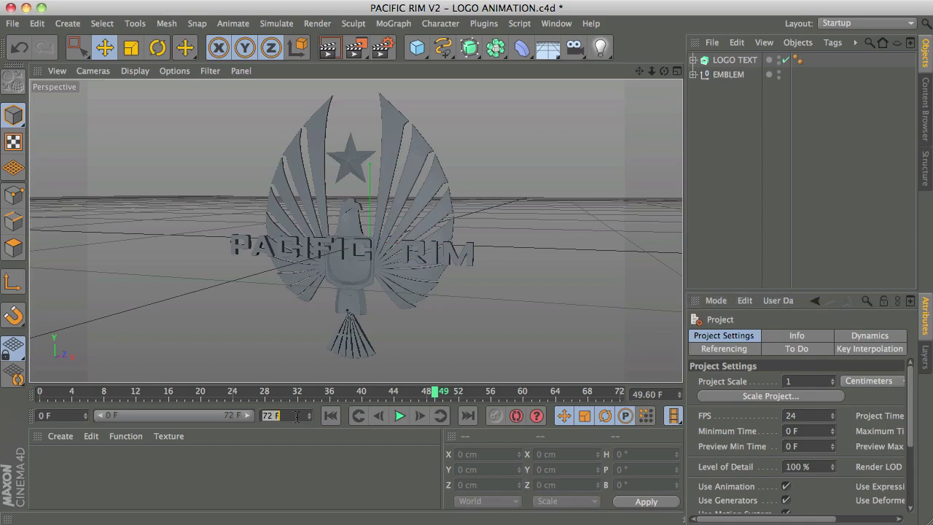
{"action": "type", "text": "43"}
{"action": "key", "text": "Return"}
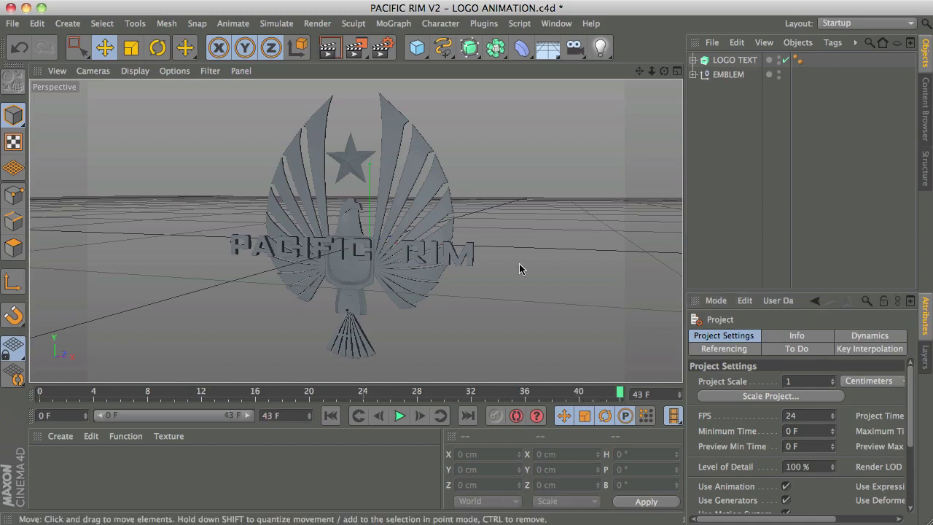
- Play the shortened logo animation from the first frame and stop at frame 11
{"action": "left_click", "coordinate": [331, 416]}
{"action": "left_click", "coordinate": [394, 415]}
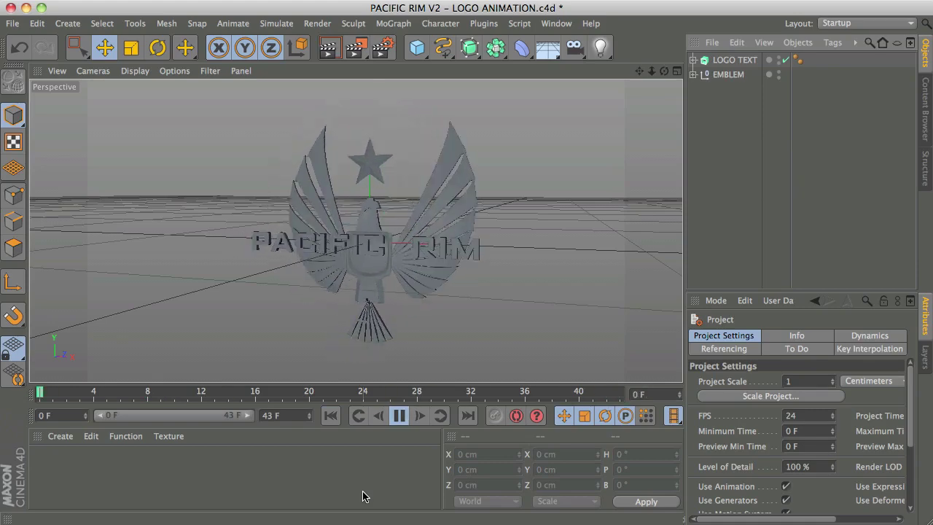
{"action": "left_click", "coordinate": [399, 414]}
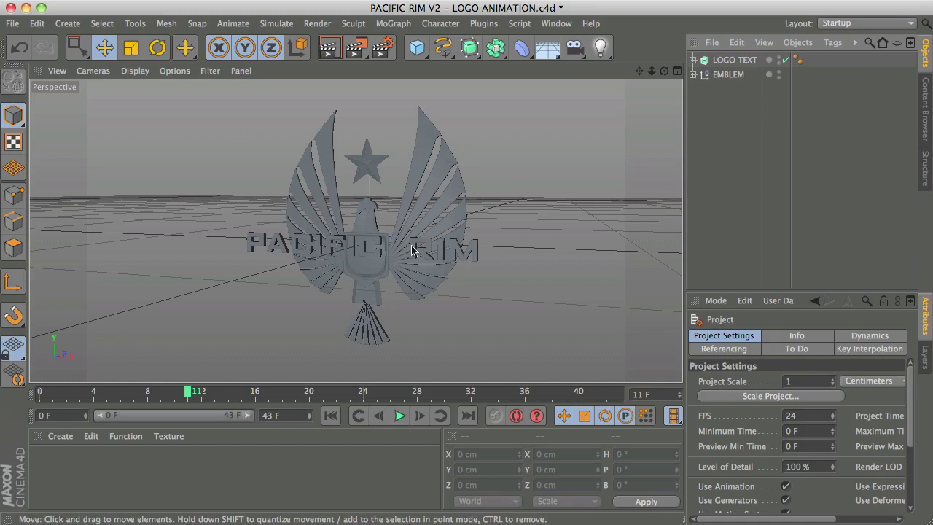
- Examine the LOGO TEXT extrusion's movement depth and fillet cap settings, and deselect it
{"action": "left_click", "coordinate": [721, 61]}
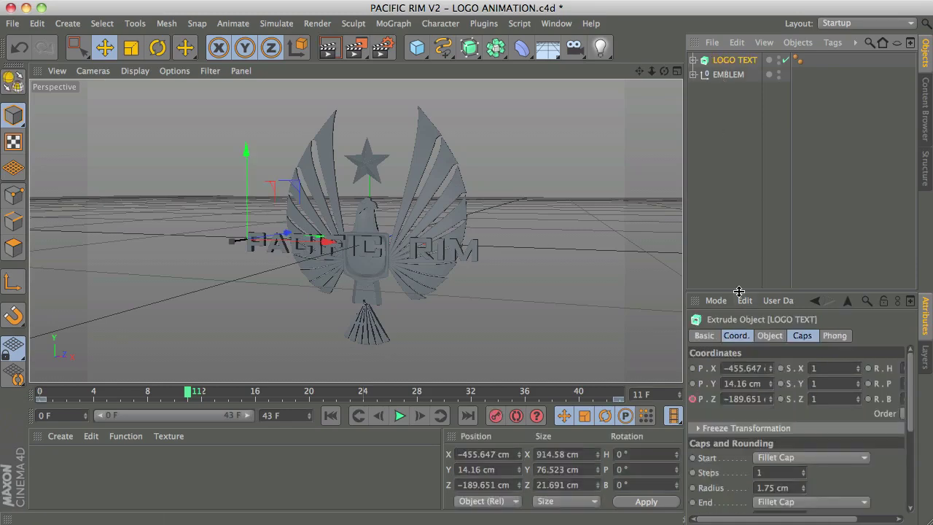
{"action": "left_click", "coordinate": [772, 326]}
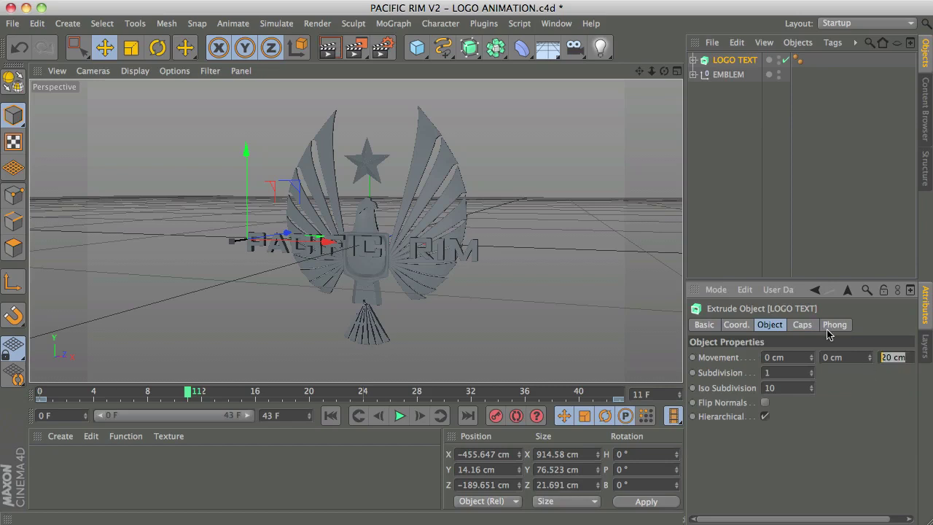
{"action": "left_click", "coordinate": [803, 325]}
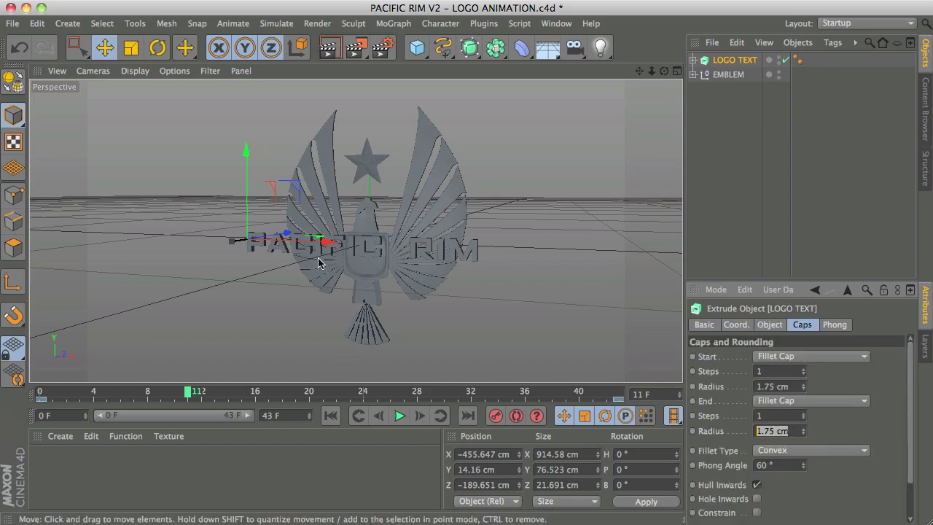
{"action": "left_click", "coordinate": [725, 174]}
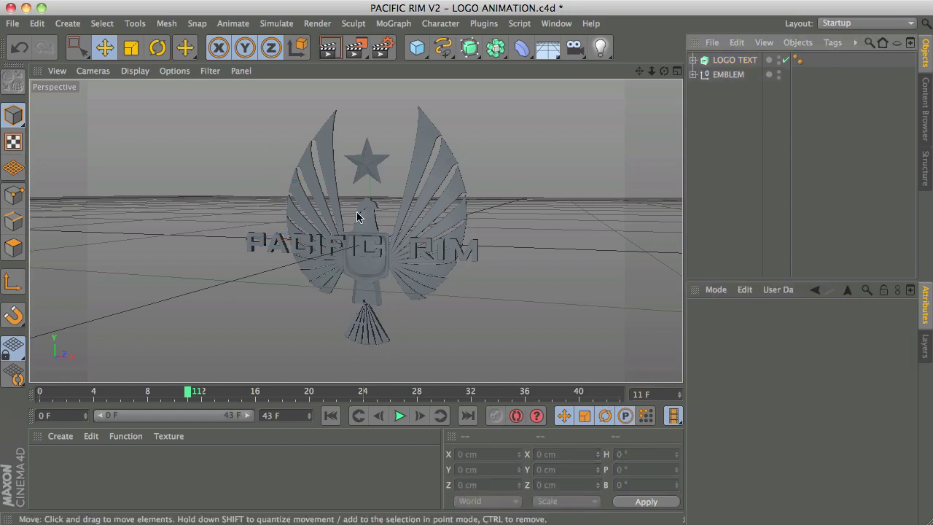
- Hide the LOGO TEXT extrusion in the viewport to show the emblem alone
{"action": "left_click", "coordinate": [777, 60]}
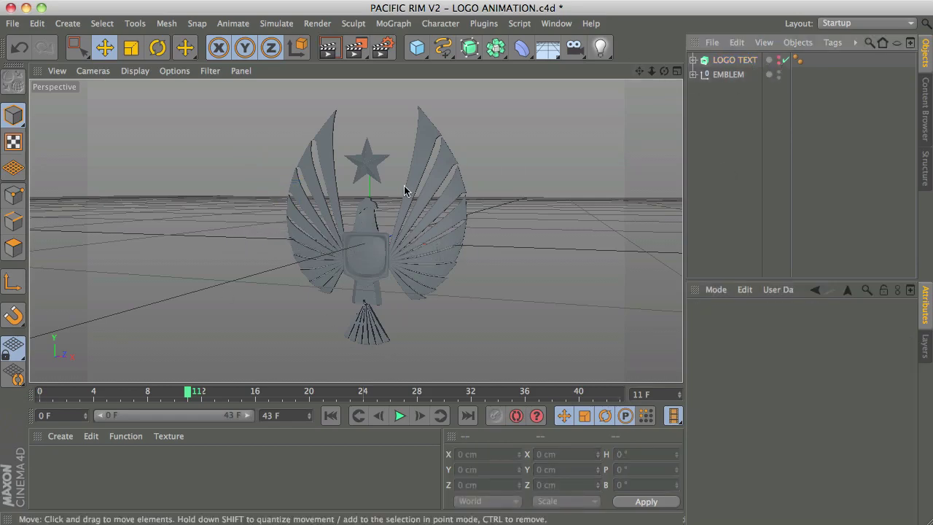
{"action": "scroll", "coordinate": [406, 182], "scroll_direction": "up", "scroll_amount": 3}
{"action": "scroll", "coordinate": [325, 337], "scroll_direction": "up", "scroll_amount": 3}
{"action": "left_click_drag", "start_coordinate": [330, 336], "coordinate": [352, 207], "text": "alt"}
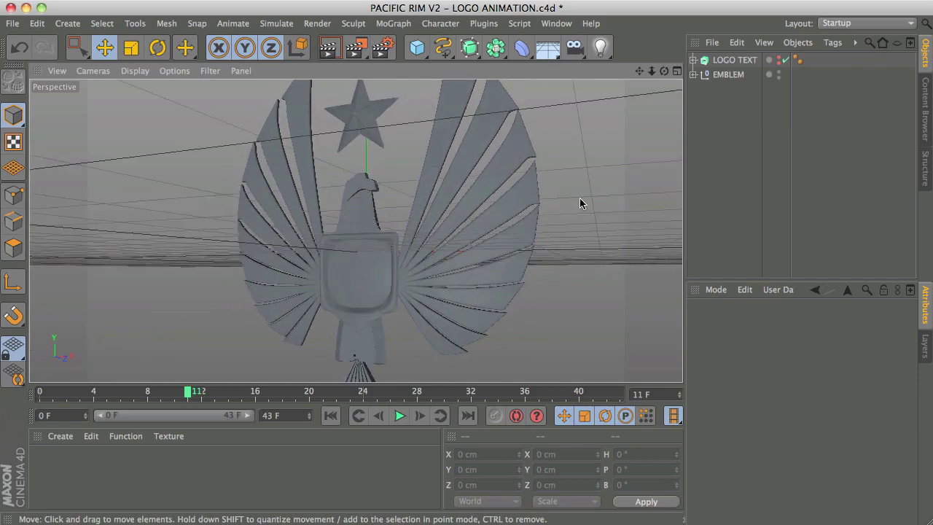
{"action": "left_click_drag", "start_coordinate": [638, 71], "coordinate": [512, 196]}
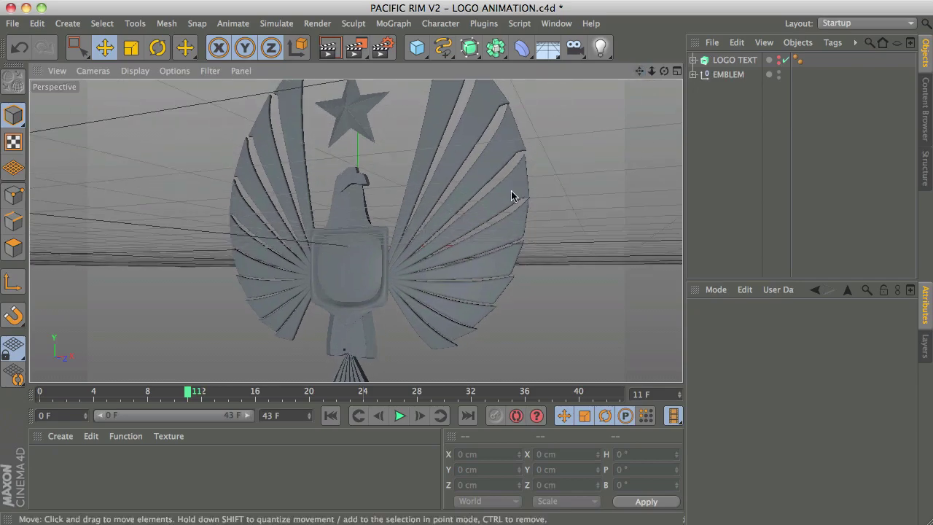
- Expand EMBLEM and its STAR loft, and examine the star's cap settings and its INSIDE and OUTSIDE splines
{"action": "left_click", "coordinate": [693, 74]}
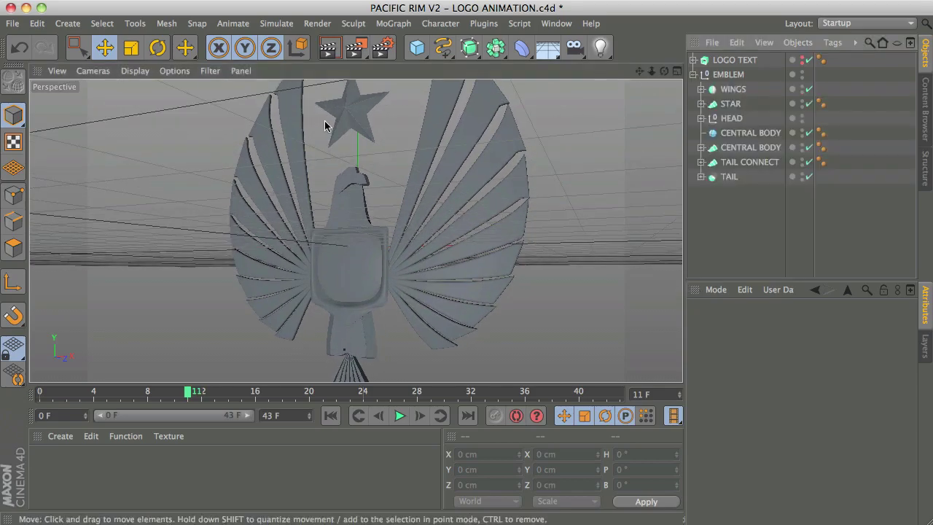
{"action": "left_click", "coordinate": [731, 104]}
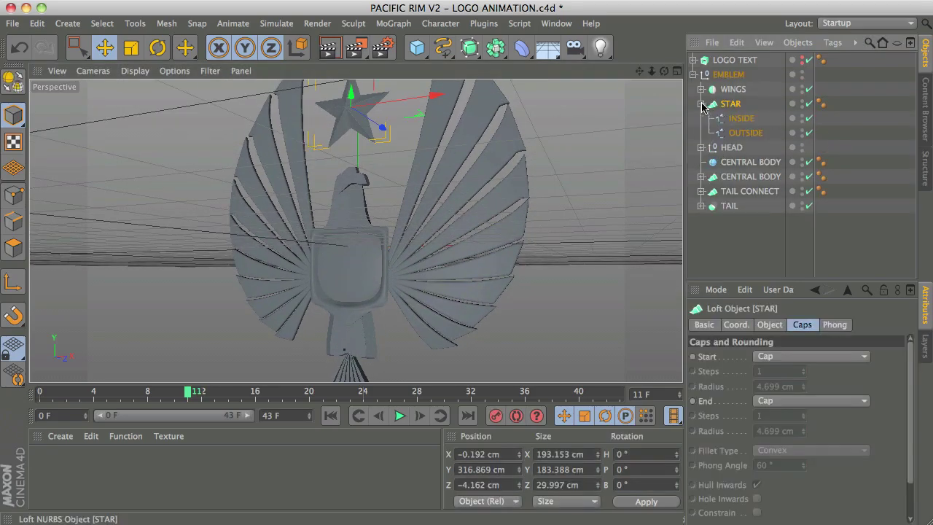
{"action": "left_click", "coordinate": [701, 104]}
{"action": "left_click", "coordinate": [742, 119]}
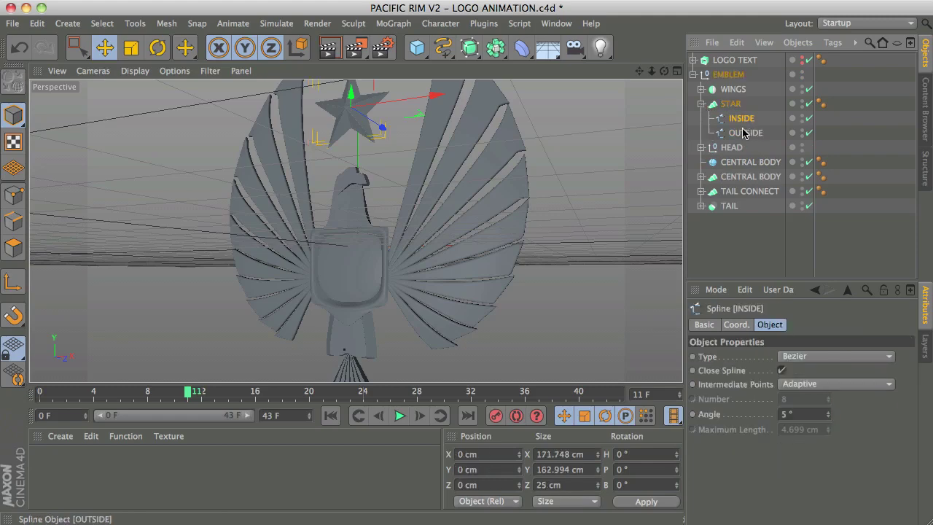
{"action": "left_click", "coordinate": [744, 133]}
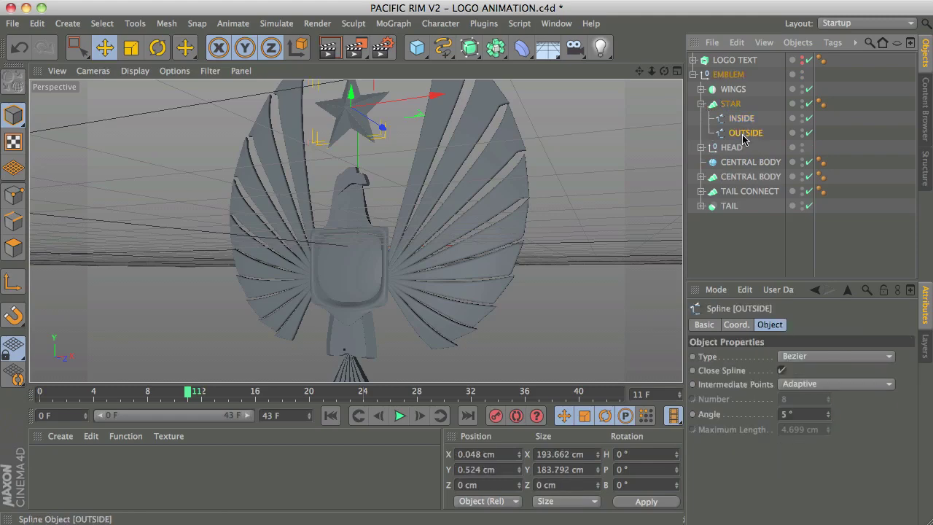
- Temporarily disable the STAR loft to inspect its underlying splines, select INSIDE, and enable the loft again
{"action": "left_click", "coordinate": [808, 104]}
{"action": "left_click_drag", "start_coordinate": [644, 76], "coordinate": [388, 117]}
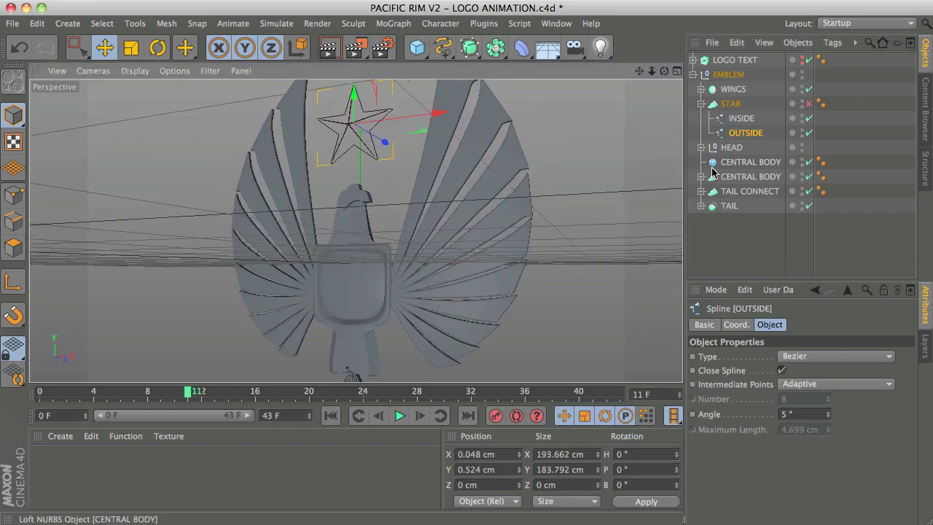
{"action": "left_click", "coordinate": [736, 120]}
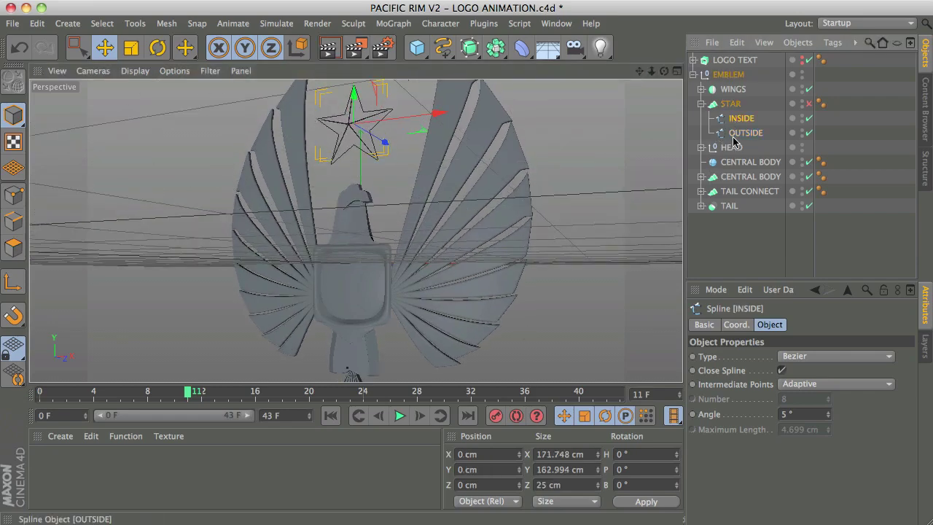
{"action": "left_click", "coordinate": [807, 105]}
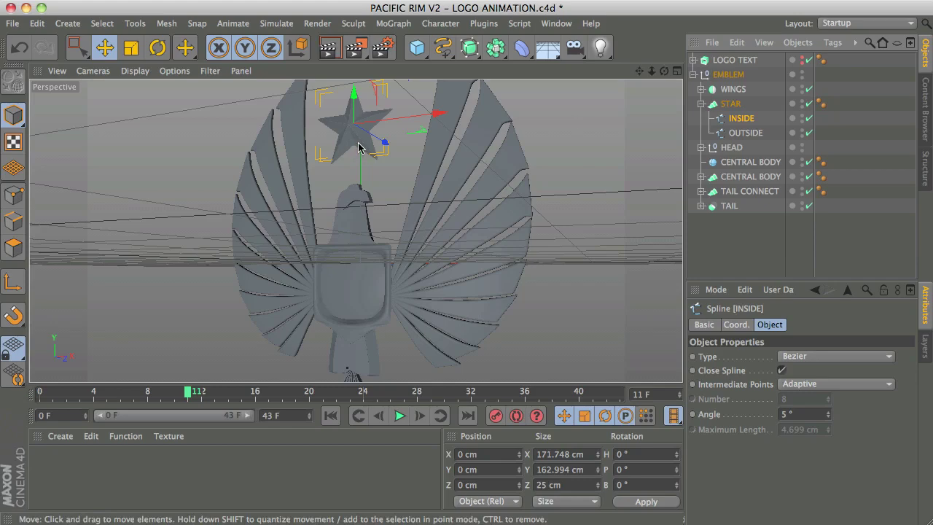
- Collapse STAR, expand the HEAD null and examine the cap settings of the HEAD 01 and HEAD 02 lofts
{"action": "left_click", "coordinate": [701, 104]}
{"action": "left_click", "coordinate": [731, 118]}
{"action": "left_click", "coordinate": [699, 118]}
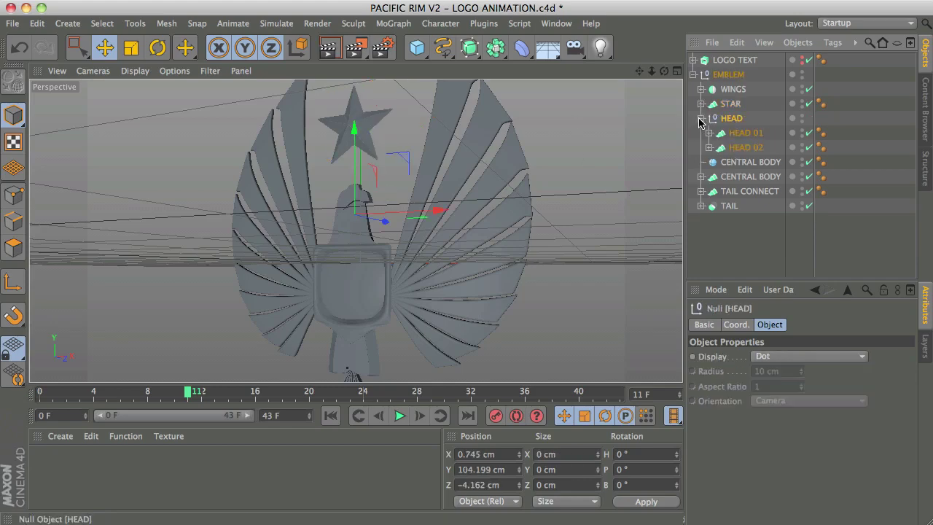
{"action": "left_click", "coordinate": [745, 133]}
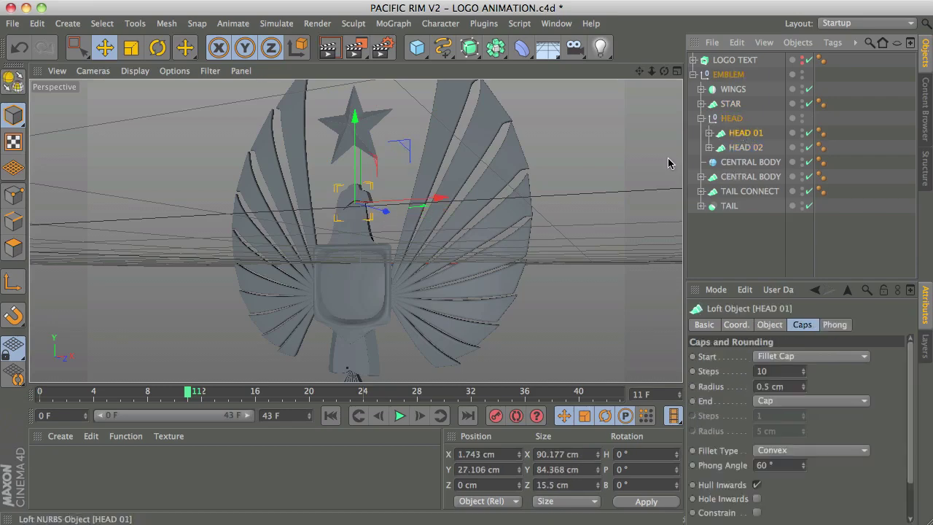
{"action": "left_click", "coordinate": [756, 148]}
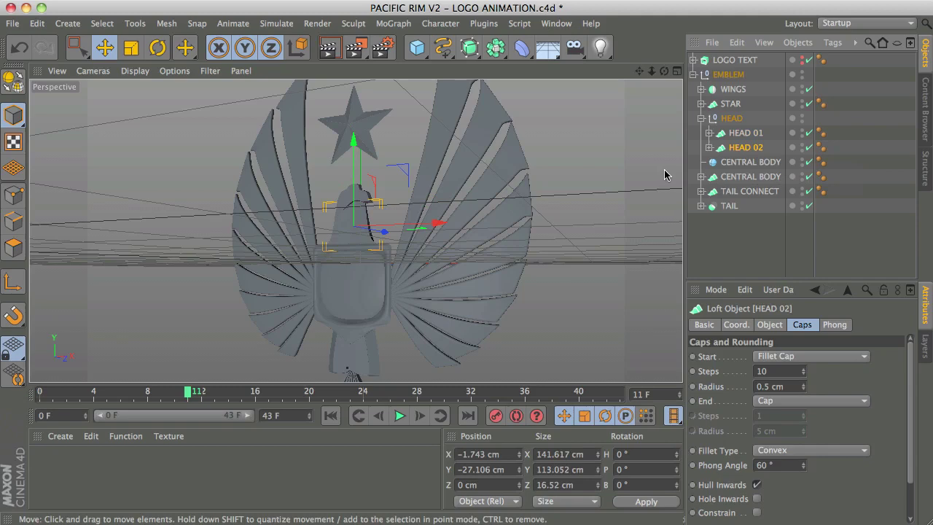
- Temporarily disable the HEAD 01 and HEAD 02 lofts to inspect their splines, and enable both again
{"action": "left_click", "coordinate": [808, 147]}
{"action": "left_click", "coordinate": [808, 133]}
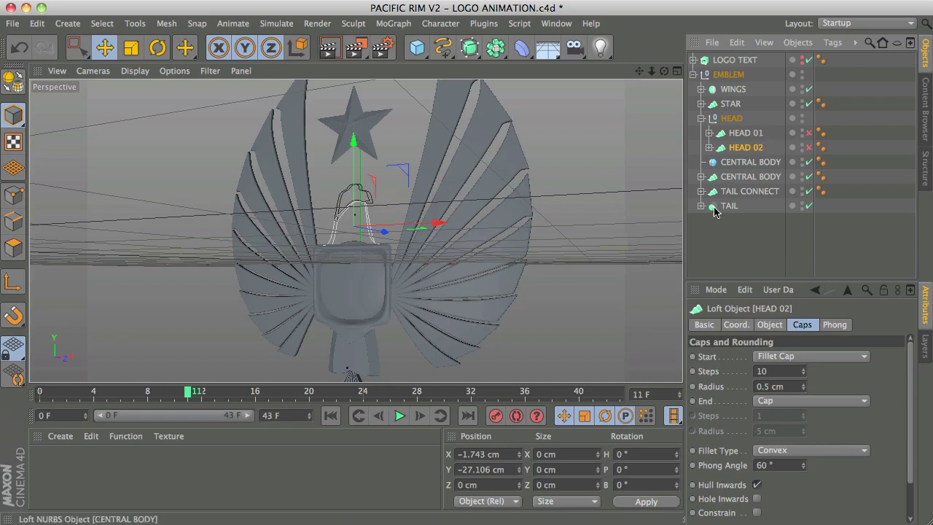
{"action": "left_click", "coordinate": [752, 132]}
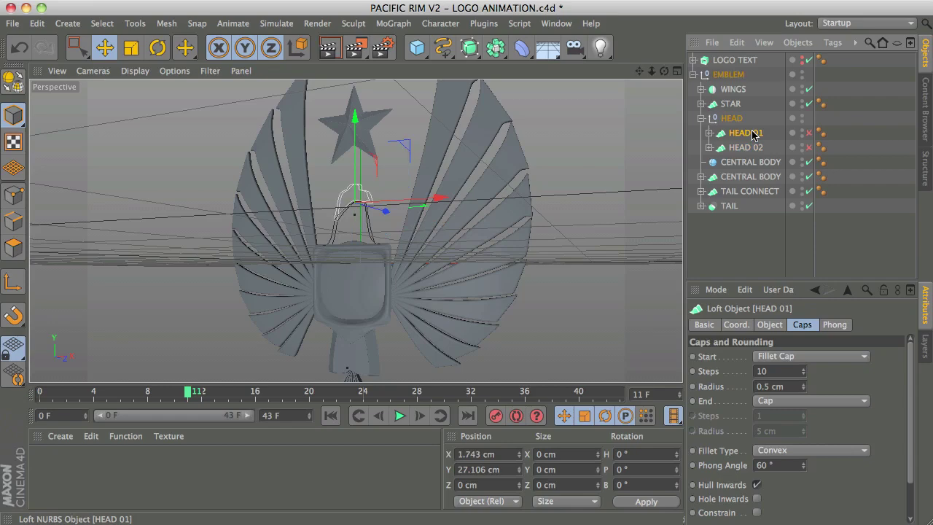
{"action": "left_click", "coordinate": [808, 133]}
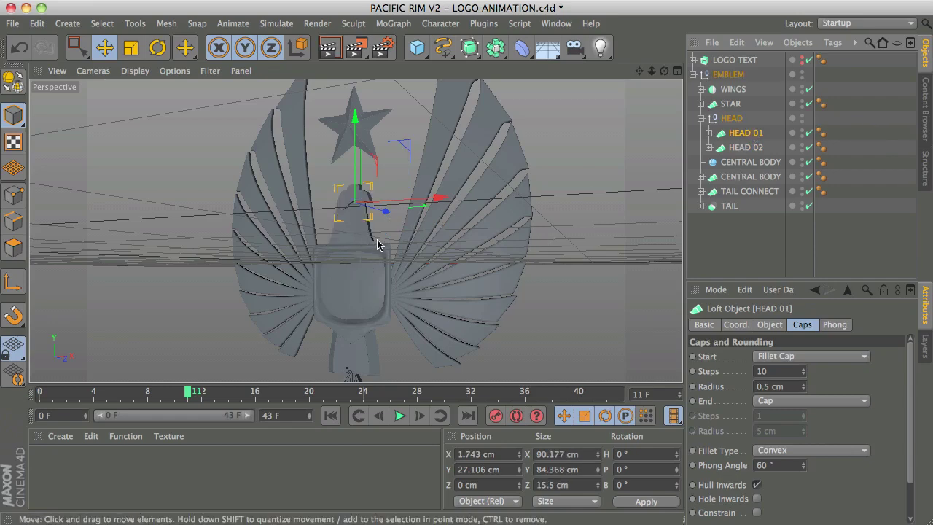
- Collapse the HEAD null and select the CENTRAL BODY sphere to examine its object properties
{"action": "left_click", "coordinate": [701, 119]}
{"action": "left_click", "coordinate": [743, 135]}
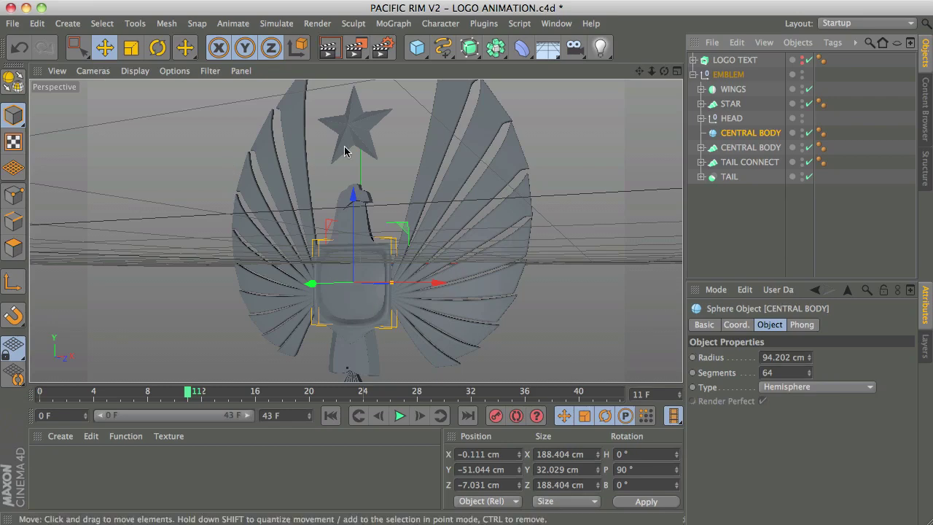
- Expand the CENTRAL BODY loft, temporarily disable it to inspect its path splines, and enable it again
{"action": "left_click", "coordinate": [733, 148]}
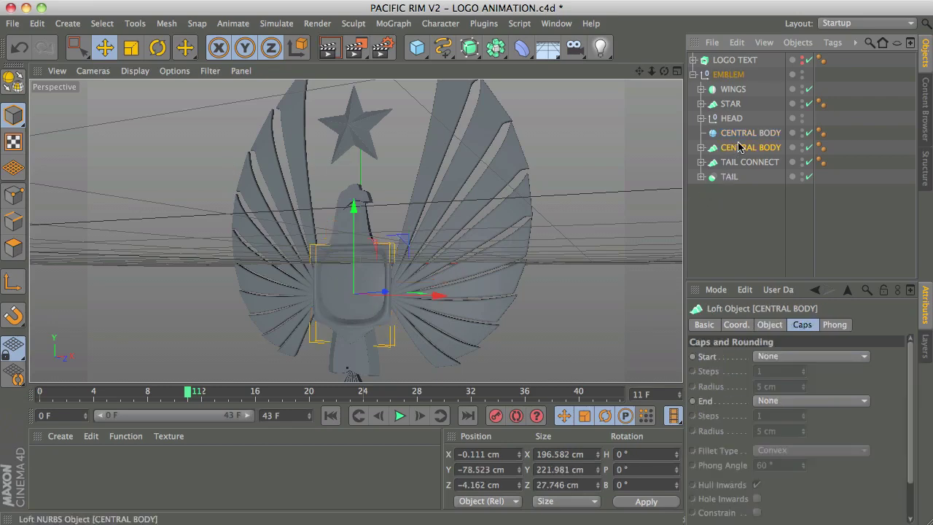
{"action": "left_click", "coordinate": [700, 147]}
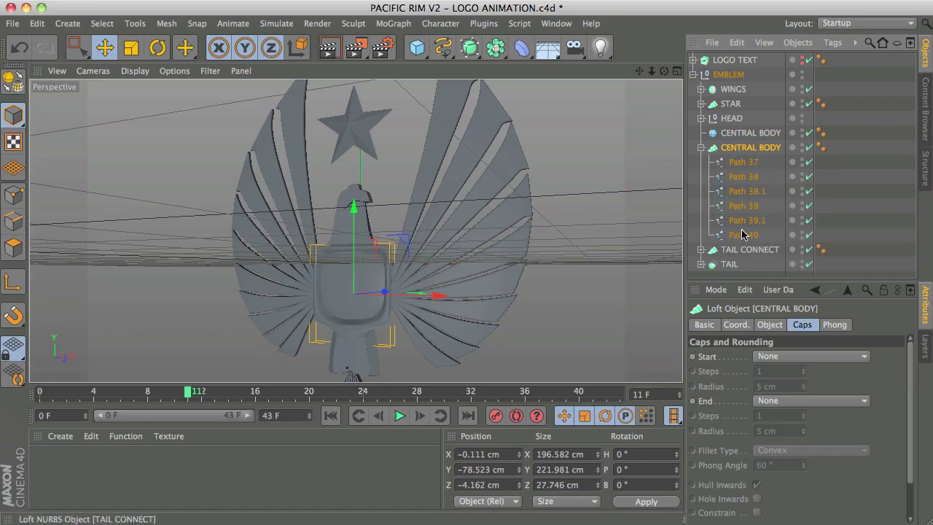
{"action": "left_click", "coordinate": [809, 148]}
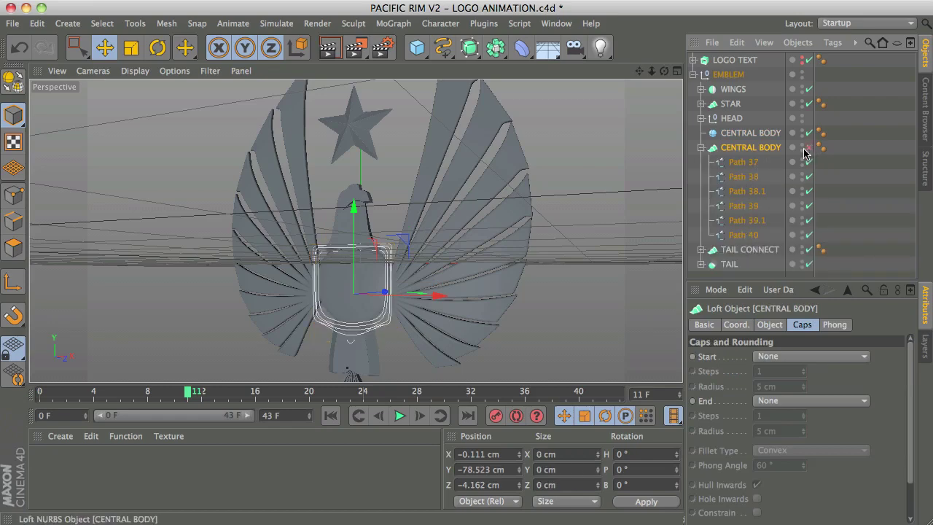
{"action": "left_click_drag", "start_coordinate": [359, 371], "coordinate": [396, 333], "text": "alt"}
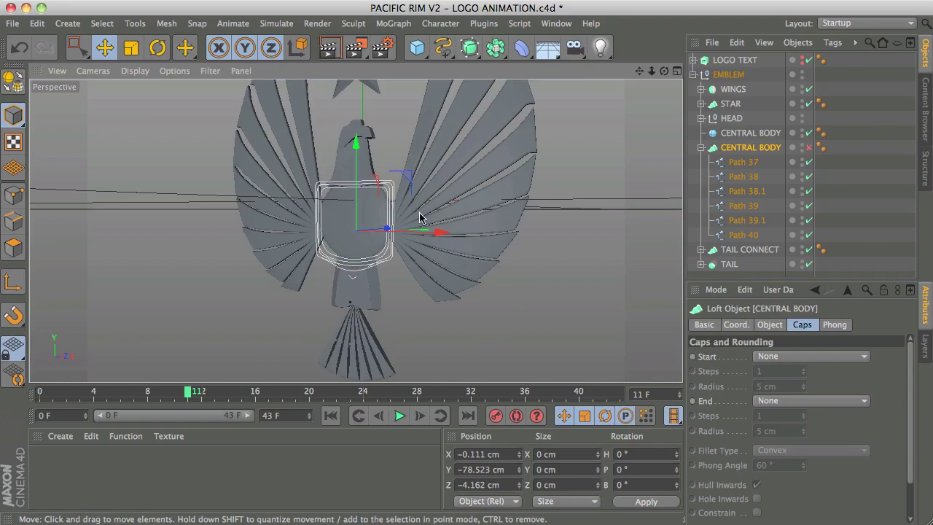
{"action": "right_click_drag", "start_coordinate": [420, 217], "coordinate": [612, 237], "text": "alt"}
{"action": "scroll", "coordinate": [206, 337], "scroll_direction": "up", "scroll_amount": 1}
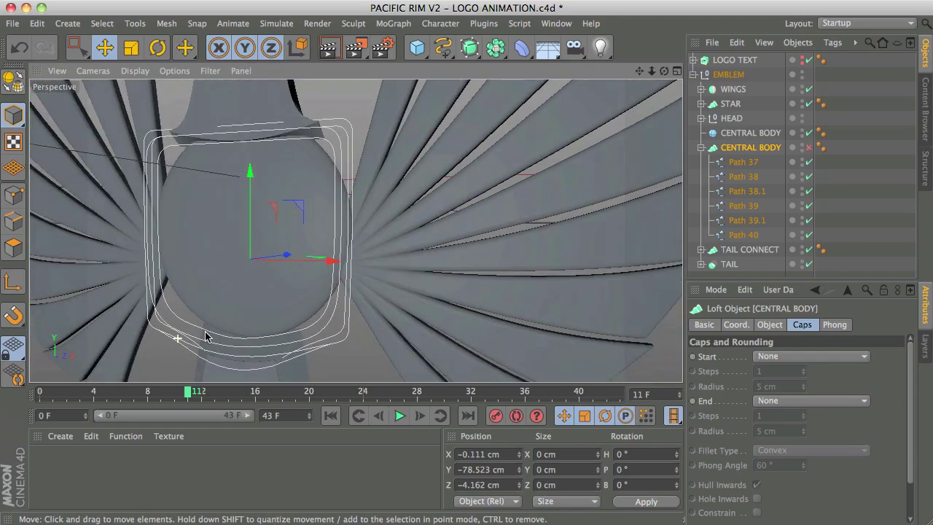
{"action": "left_click_drag", "start_coordinate": [206, 337], "coordinate": [181, 322], "text": "alt"}
{"action": "left_click", "coordinate": [808, 147]}
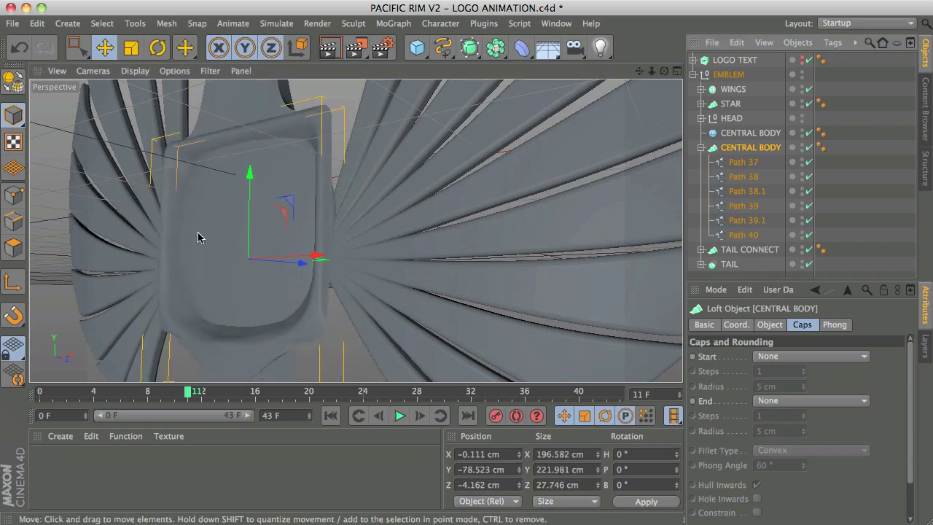
- Compare the CENTRAL BODY loft's surface with its splines by turning it off and on, and collapse its hierarchy
{"action": "left_click_drag", "start_coordinate": [199, 237], "coordinate": [385, 348], "text": "alt"}
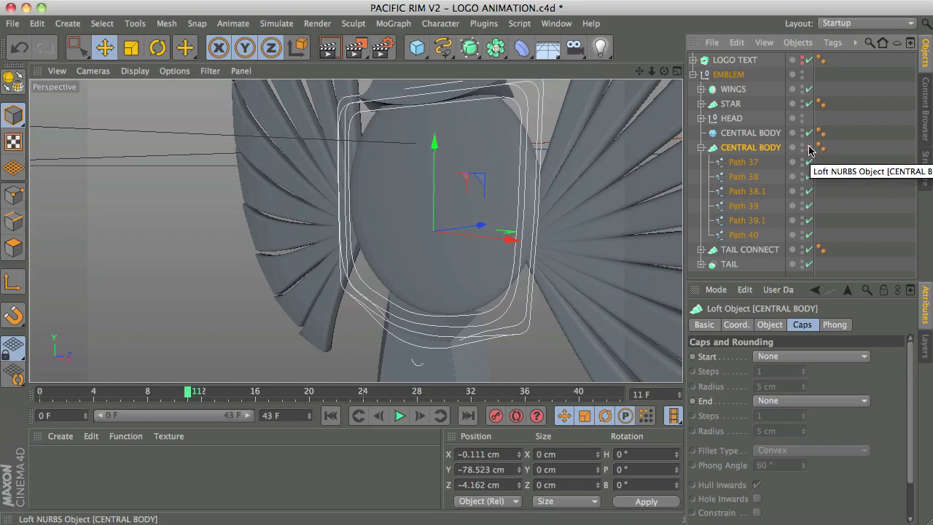
{"action": "scroll", "coordinate": [503, 151], "scroll_direction": "down", "scroll_amount": 4}
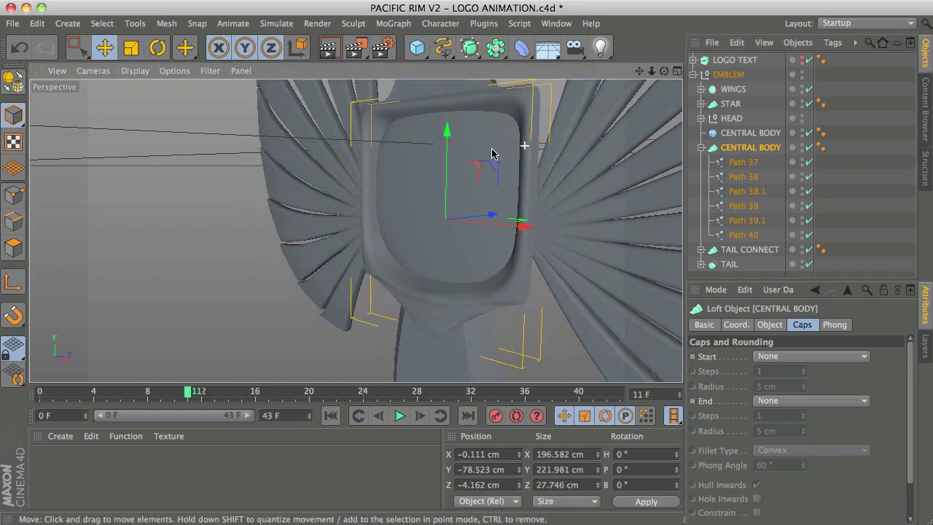
{"action": "left_click_drag", "start_coordinate": [438, 183], "coordinate": [518, 196], "text": "alt"}
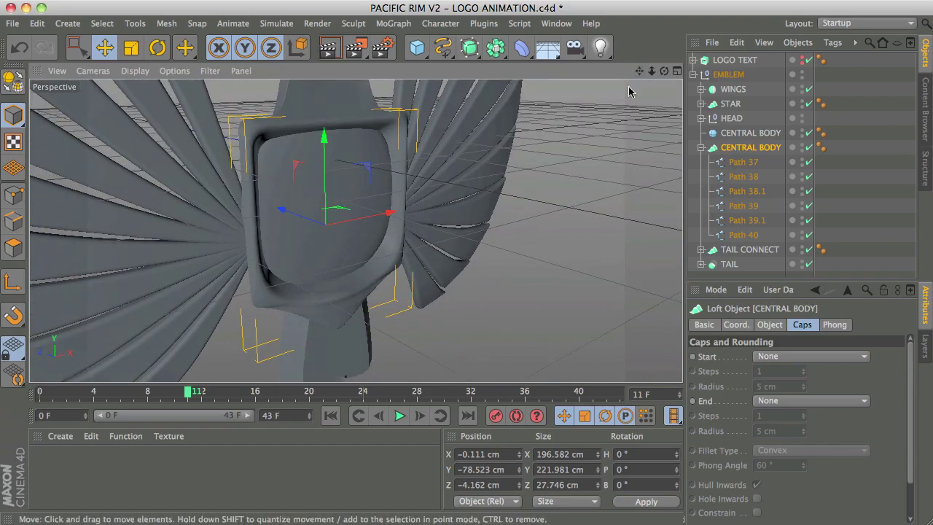
{"action": "left_click_drag", "start_coordinate": [553, 160], "coordinate": [390, 143], "text": "alt"}
{"action": "left_click", "coordinate": [700, 147]}
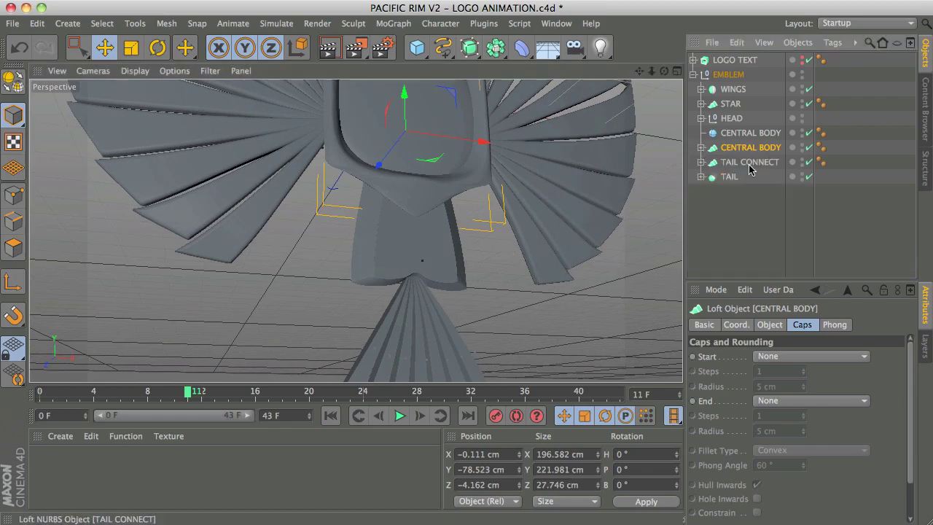
- Examine the TAIL CONNECT loft's cap settings and temporarily disable it to inspect its two path splines
{"action": "left_click", "coordinate": [749, 164]}
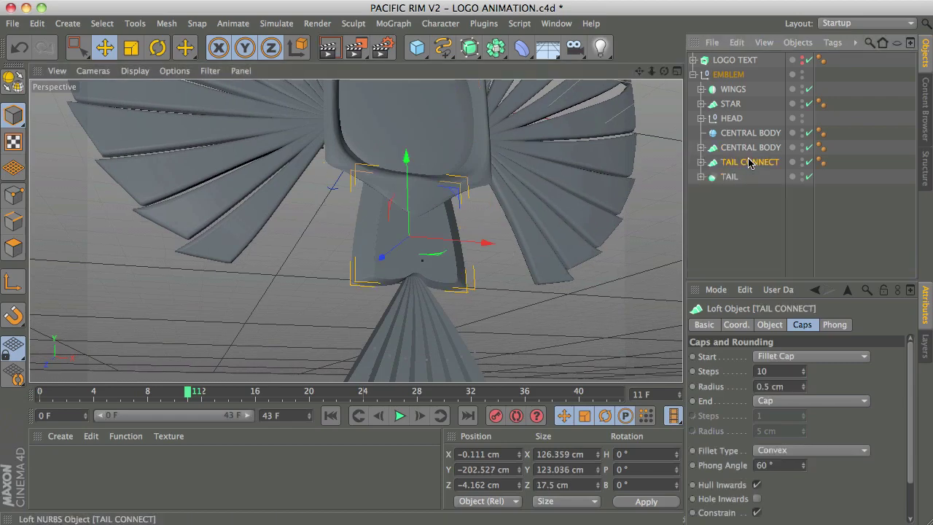
{"action": "left_click", "coordinate": [700, 162]}
{"action": "left_click", "coordinate": [808, 162]}
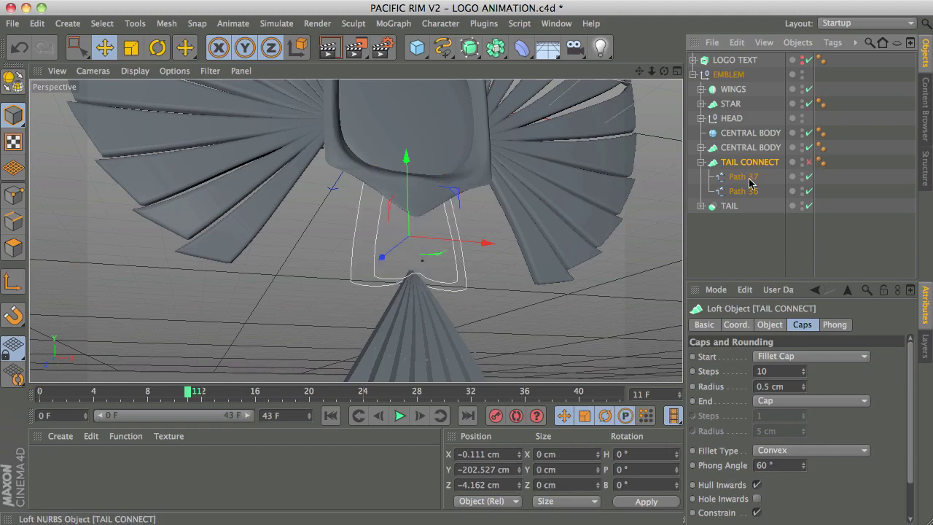
{"action": "left_click", "coordinate": [809, 162]}
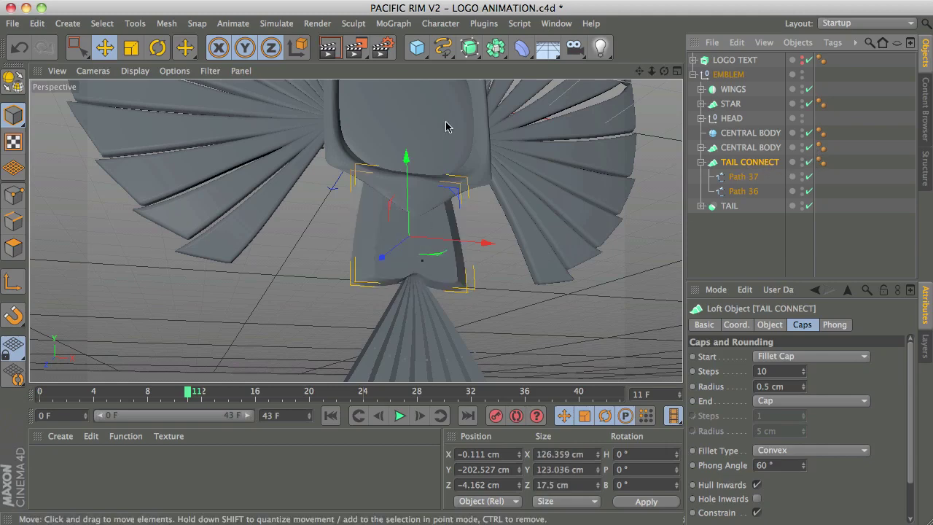
{"action": "left_click", "coordinate": [701, 162]}
- Examine the TAIL Boole's settings, expand its hierarchy and examine the TORUS object's properties
{"action": "left_click", "coordinate": [729, 177]}
{"action": "left_click_drag", "start_coordinate": [638, 71], "coordinate": [635, 22]}
{"action": "left_click", "coordinate": [701, 176]}
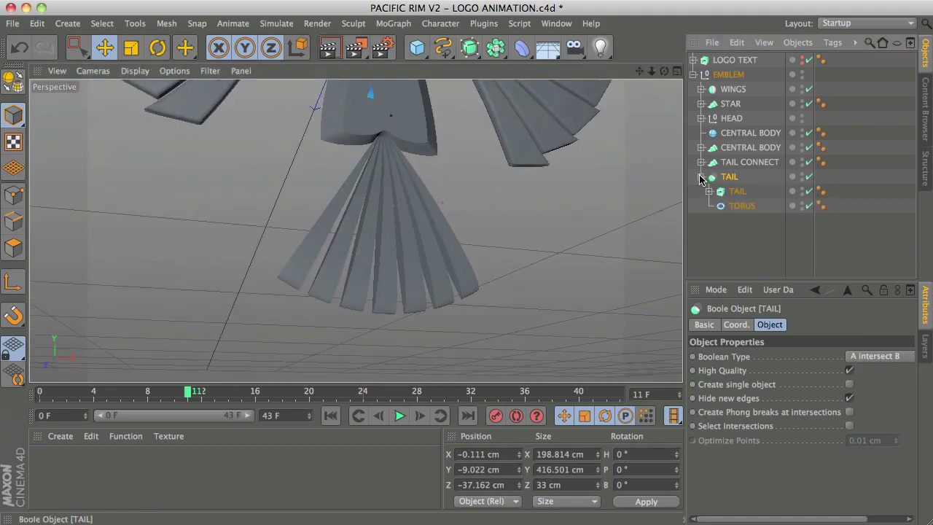
{"action": "left_click", "coordinate": [742, 207]}
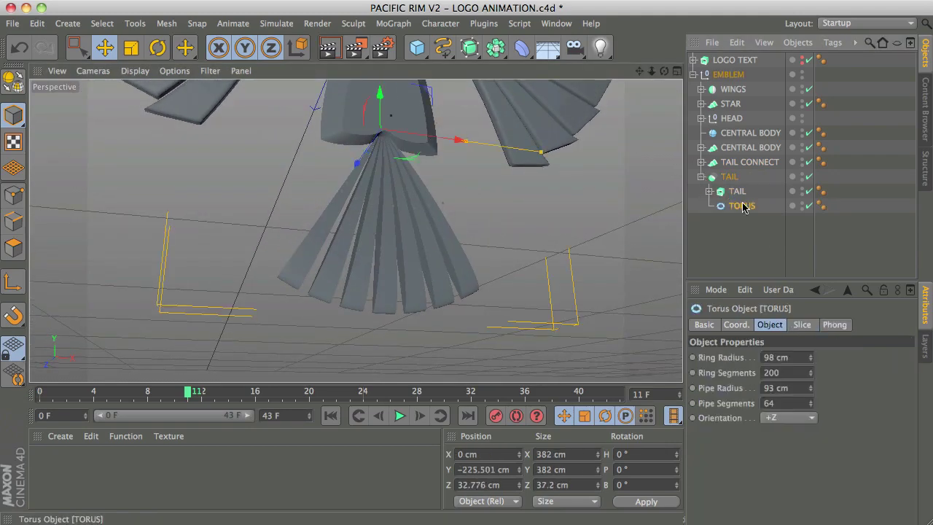
- Temporarily disable the TAIL Boole to inspect how the torus cuts the feathers, enable it and view the whole emblem
{"action": "left_click", "coordinate": [808, 177]}
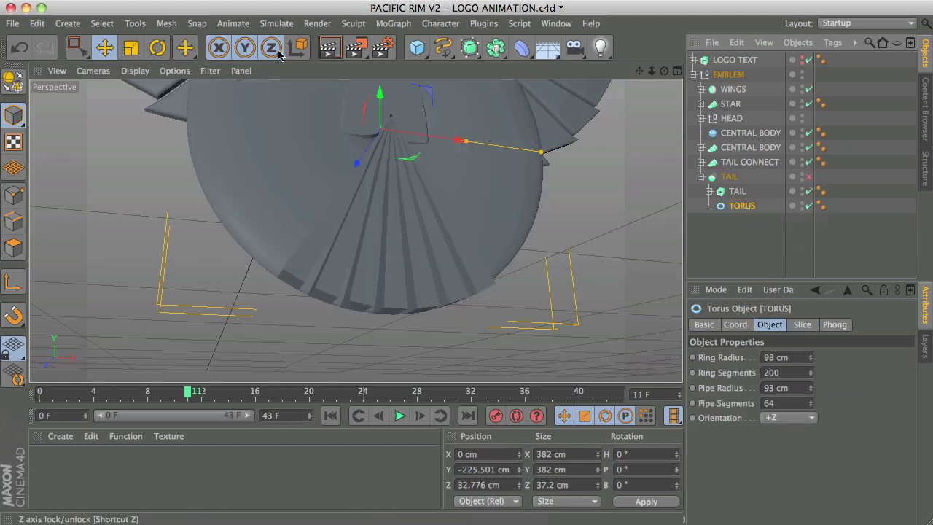
{"action": "left_click_drag", "start_coordinate": [303, 237], "coordinate": [385, 199], "text": "alt"}
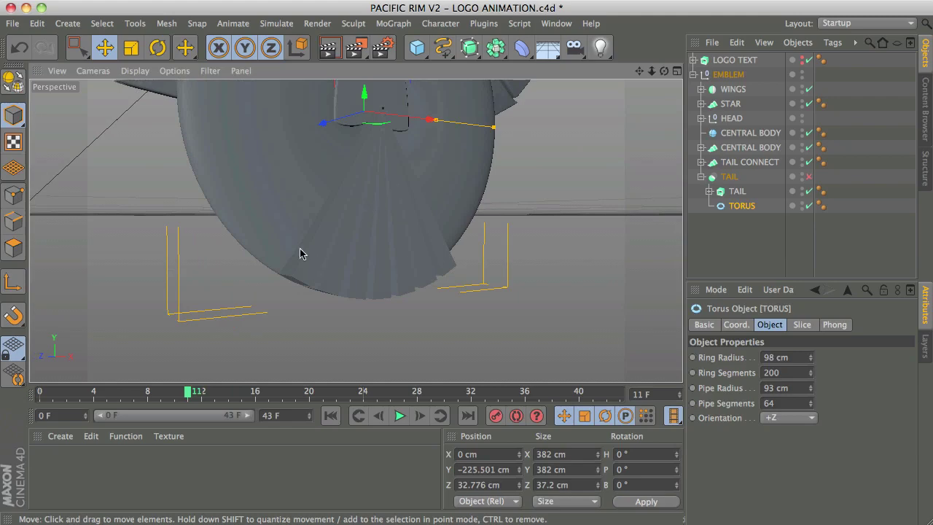
{"action": "left_click", "coordinate": [808, 177]}
{"action": "left_click_drag", "start_coordinate": [634, 277], "coordinate": [460, 139], "text": "alt"}
{"action": "left_click", "coordinate": [386, 294]}
{"action": "left_click_drag", "start_coordinate": [387, 294], "coordinate": [397, 285], "text": "alt"}
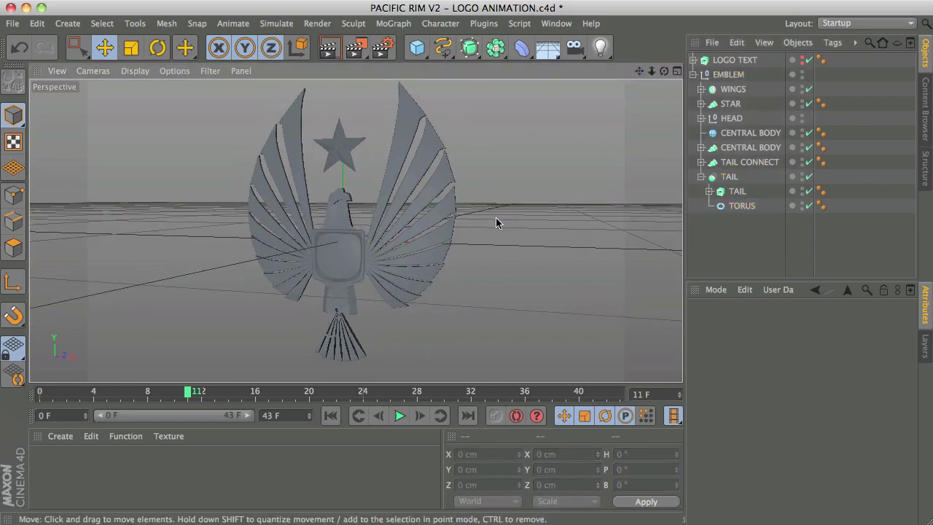
- Add a camera and set its position to X 0 cm, Y 0 cm and Z -1920 cm
{"action": "left_click", "coordinate": [575, 48]}
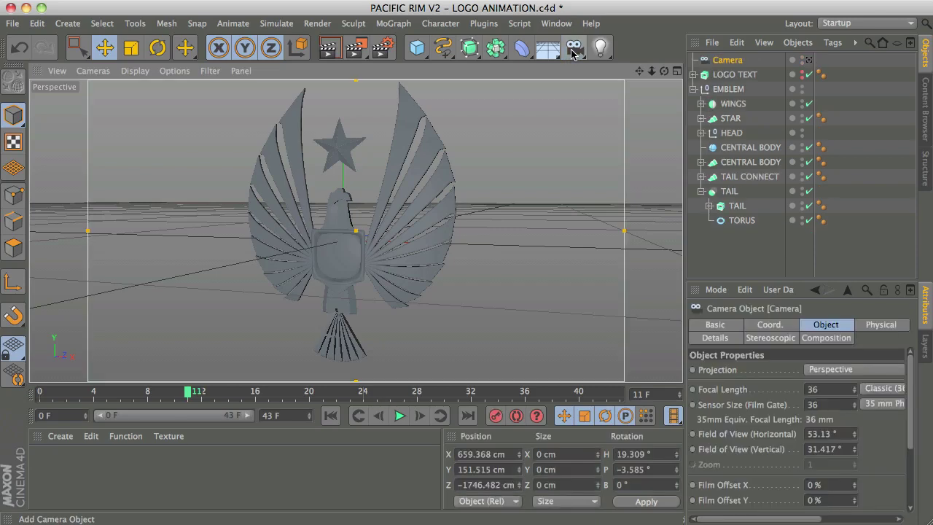
{"action": "left_click", "coordinate": [771, 327]}
{"action": "double_click", "coordinate": [745, 371]}
{"action": "type", "text": "0"}
{"action": "key", "text": "Tab"}
{"action": "type", "text": "0"}
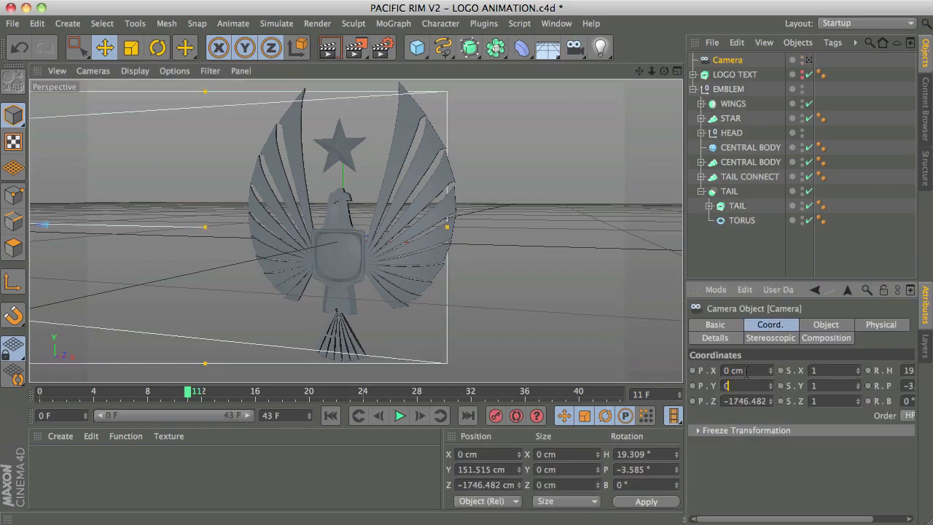
{"action": "key", "text": "Tab"}
{"action": "type", "text": "-1920"}
{"action": "key", "text": "Return"}
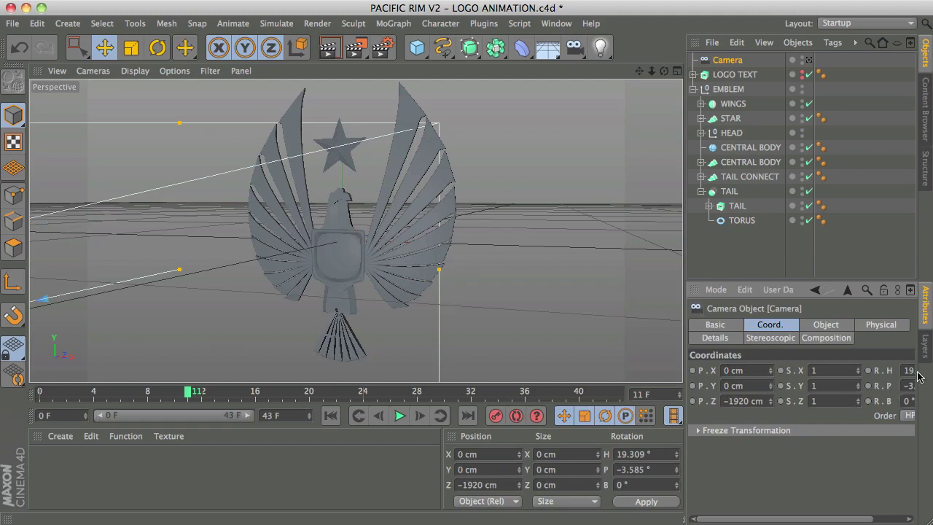
- Set the camera's heading and pitch rotation to 0° and look through the camera
{"action": "type", "text": "0"}
{"action": "key", "text": "Tab"}
{"action": "type", "text": "0"}
{"action": "key", "text": "Return"}
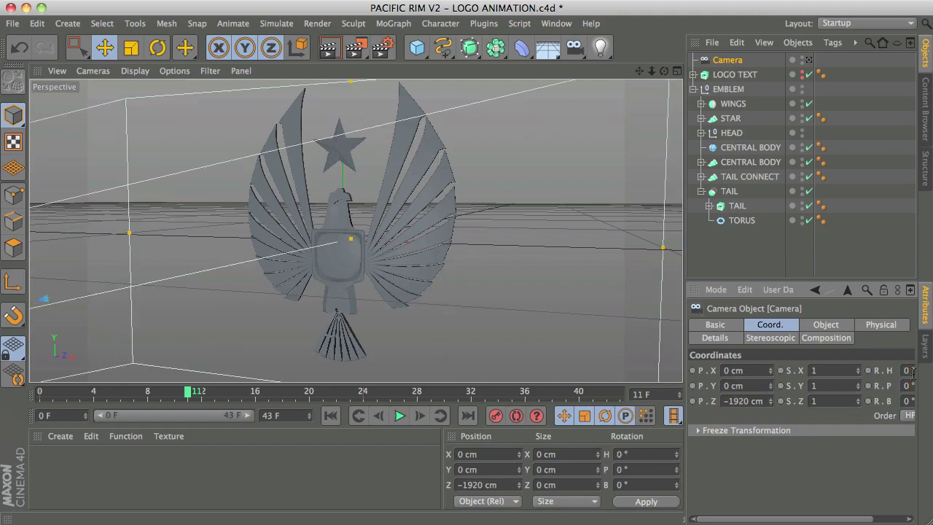
{"action": "left_click", "coordinate": [809, 60]}
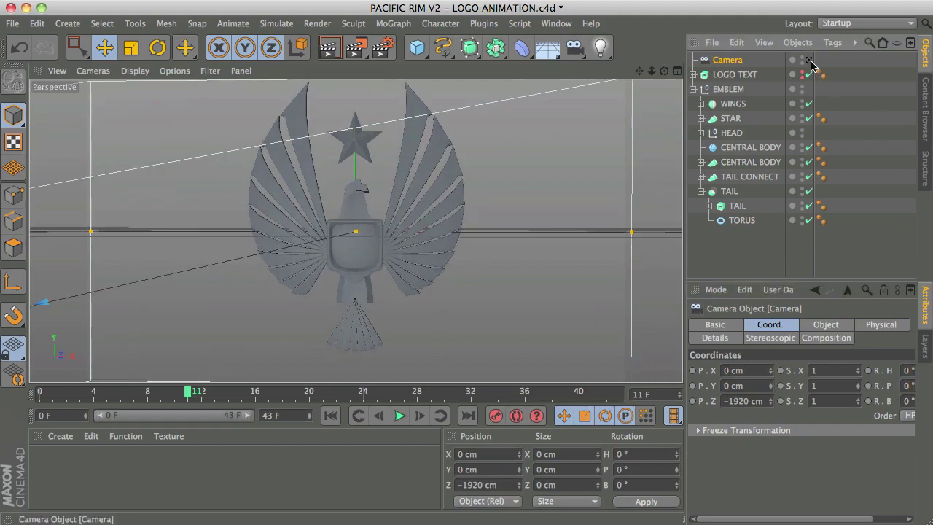
- Go to frame 0 and scrub through the timeline to preview the emblem animation from the camera
{"action": "left_click", "coordinate": [331, 415]}
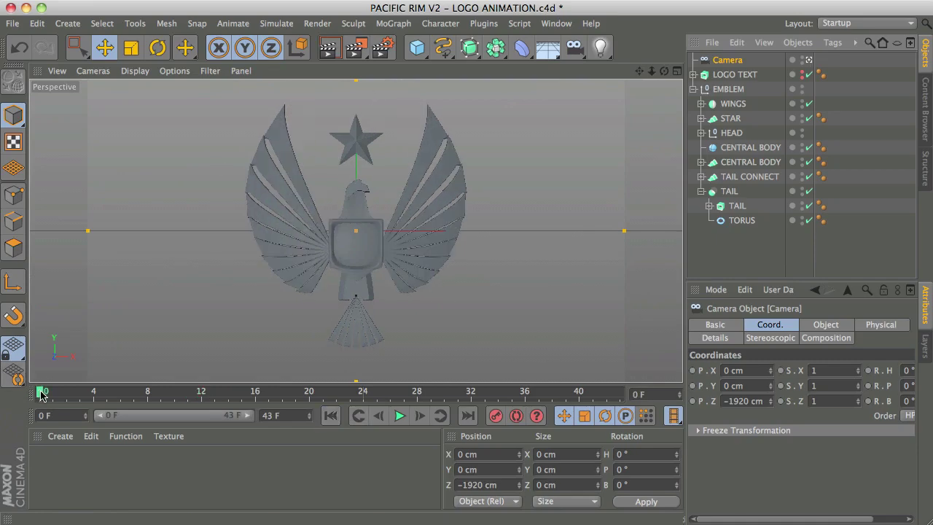
{"action": "left_click_drag", "start_coordinate": [40, 394], "coordinate": [620, 374]}
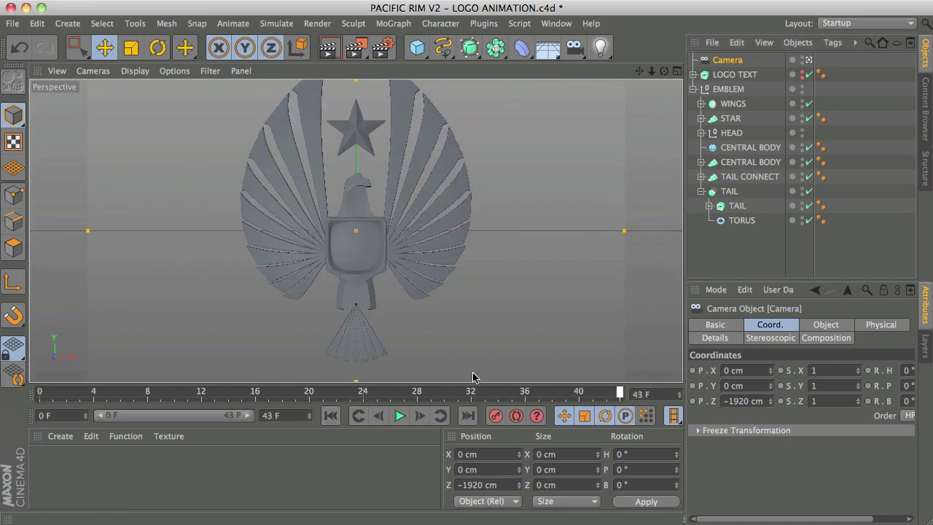
{"action": "left_click_drag", "start_coordinate": [472, 390], "coordinate": [92, 379]}
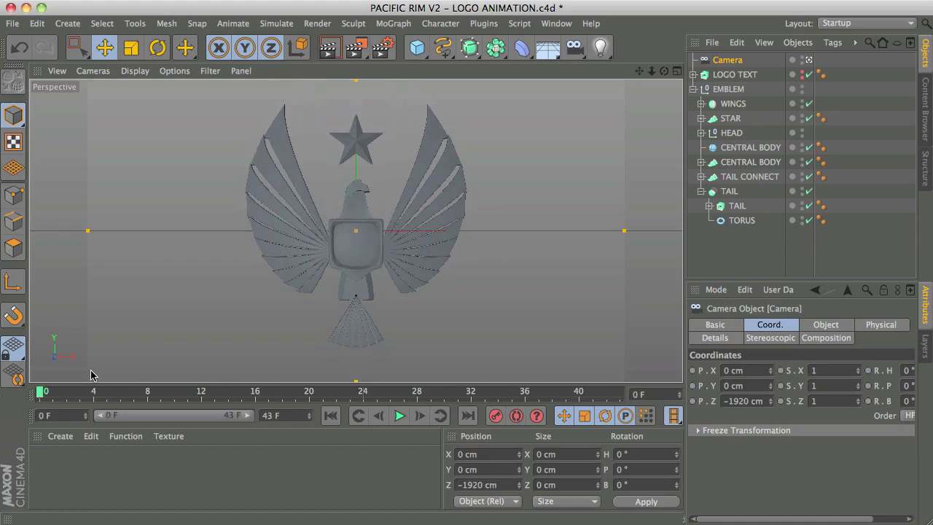
- Make LOGO TEXT visible in the viewport, scrub through the combined animation and return to frame 0
{"action": "left_click", "coordinate": [803, 74]}
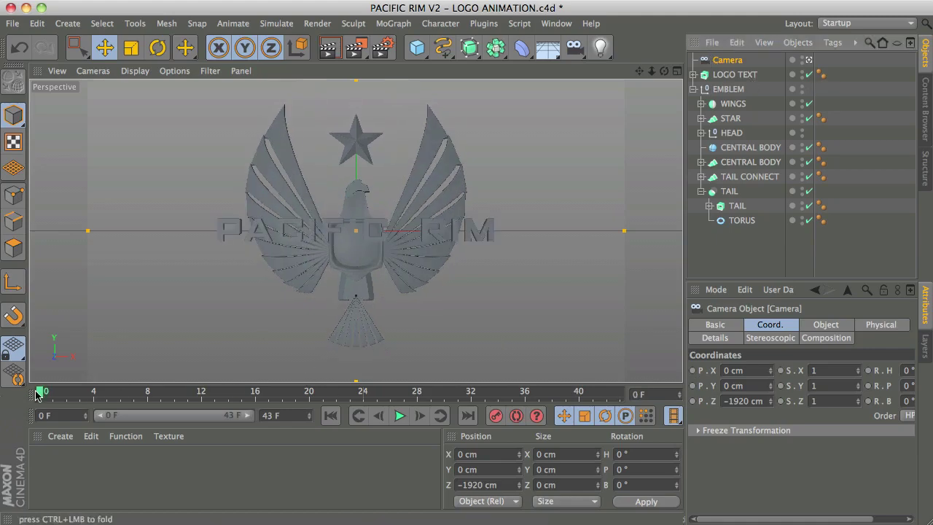
{"action": "left_click_drag", "start_coordinate": [37, 393], "coordinate": [606, 393]}
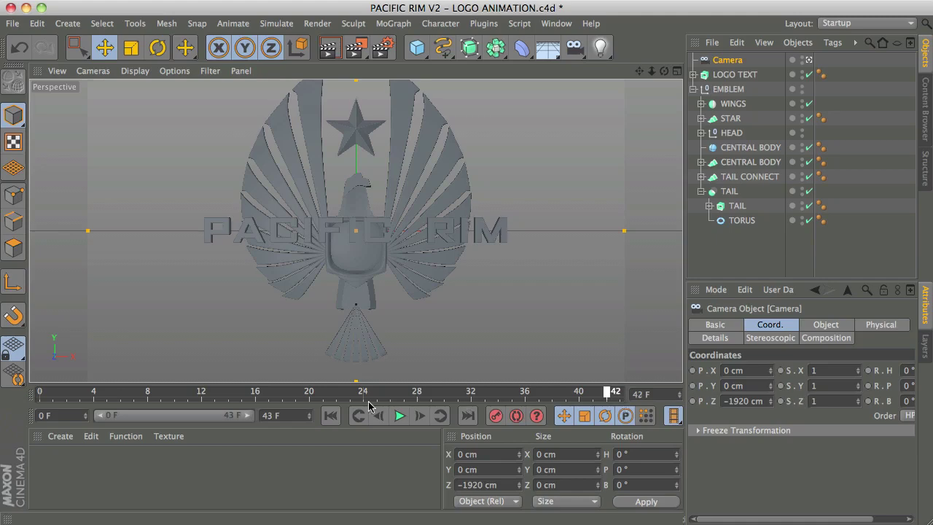
{"action": "left_click", "coordinate": [330, 415]}
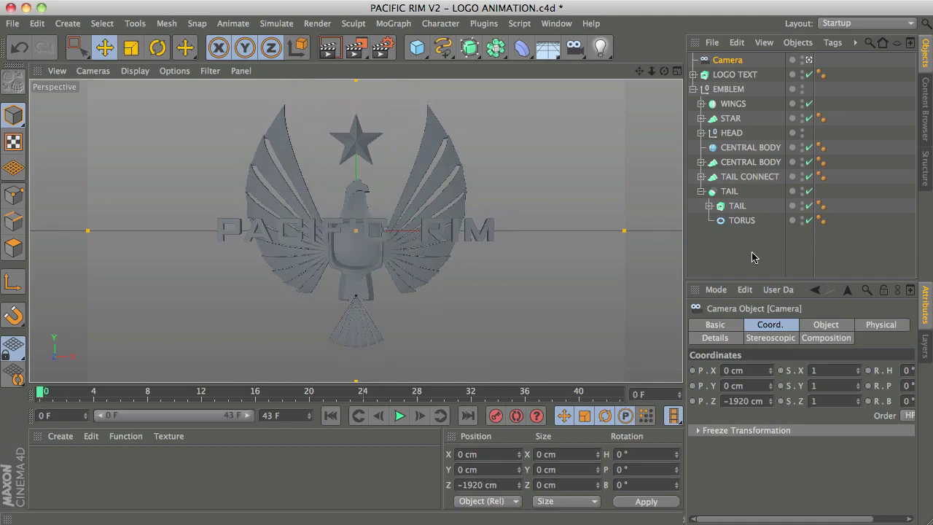
- Clear the selection and collapse the TAIL and EMBLEM hierarchies
{"action": "left_click", "coordinate": [745, 260]}
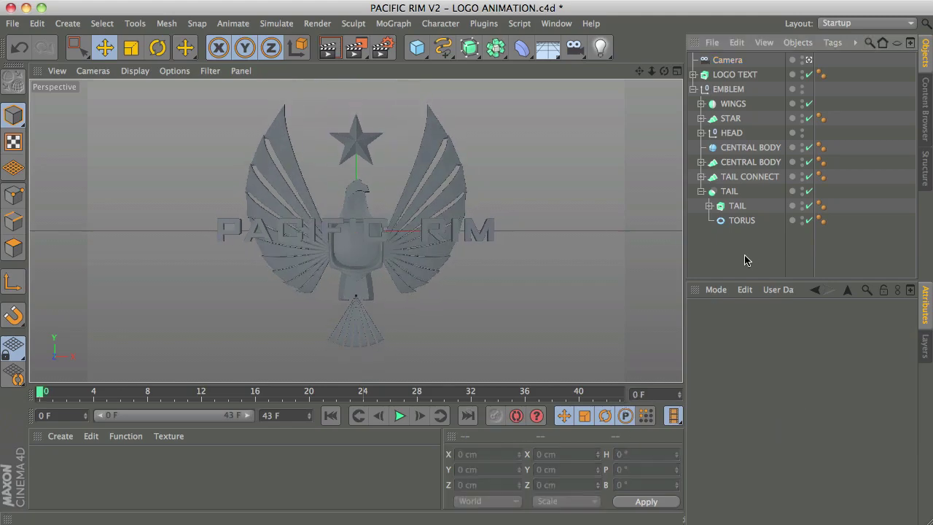
{"action": "left_click", "coordinate": [701, 191]}
{"action": "left_click", "coordinate": [693, 89]}
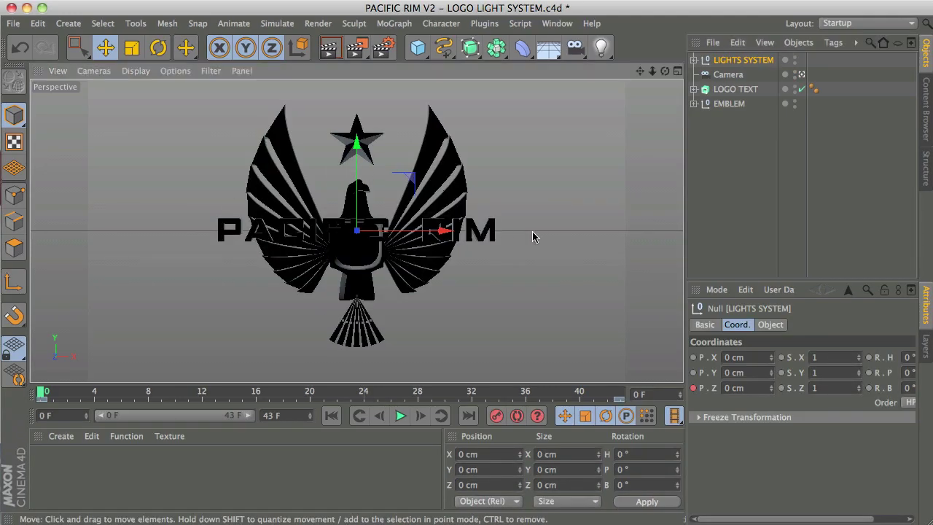
- Render the view to preview the lighting, expand the LIGHTS SYSTEM null and examine OMNI 1's coordinates
{"action": "key", "text": "super+r"}
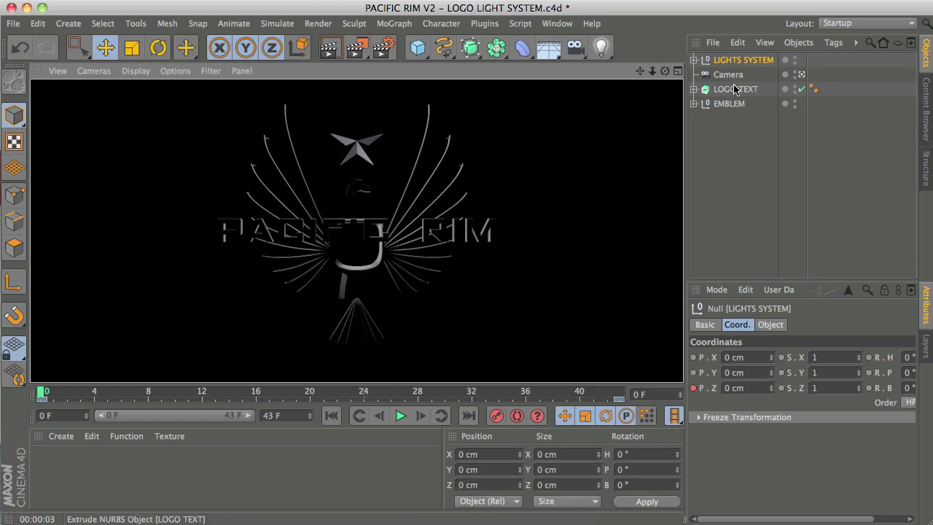
{"action": "left_click", "coordinate": [694, 60]}
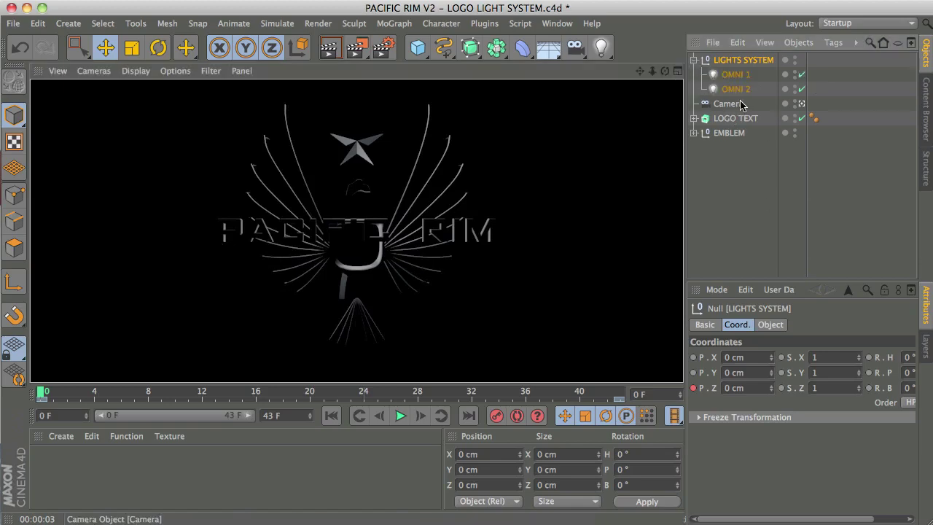
{"action": "left_click", "coordinate": [736, 76]}
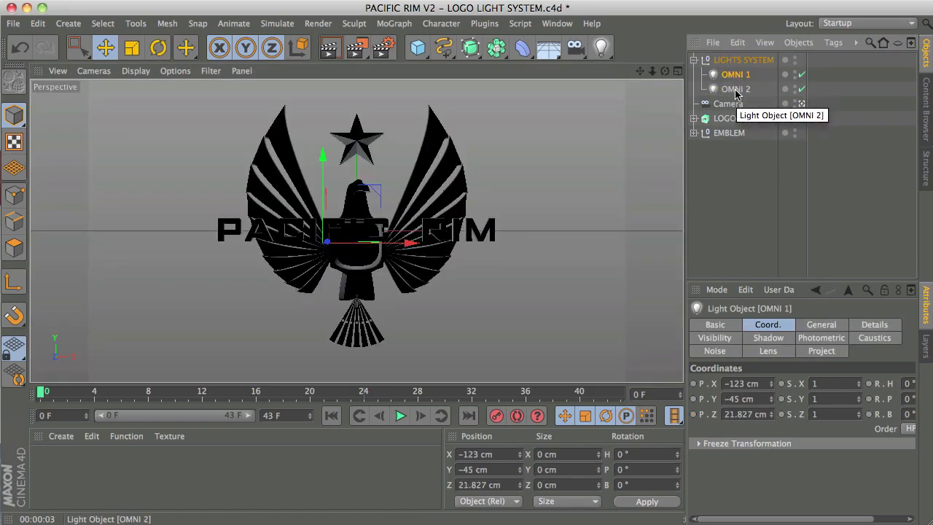
- Leave the camera view and examine from the side where the omni lights sit relative to the emblem
{"action": "left_click", "coordinate": [736, 90], "text": "ctrl"}
{"action": "left_click", "coordinate": [802, 103]}
{"action": "left_click_drag", "start_coordinate": [658, 229], "coordinate": [167, 297], "text": "alt"}
{"action": "left_click", "coordinate": [387, 191]}
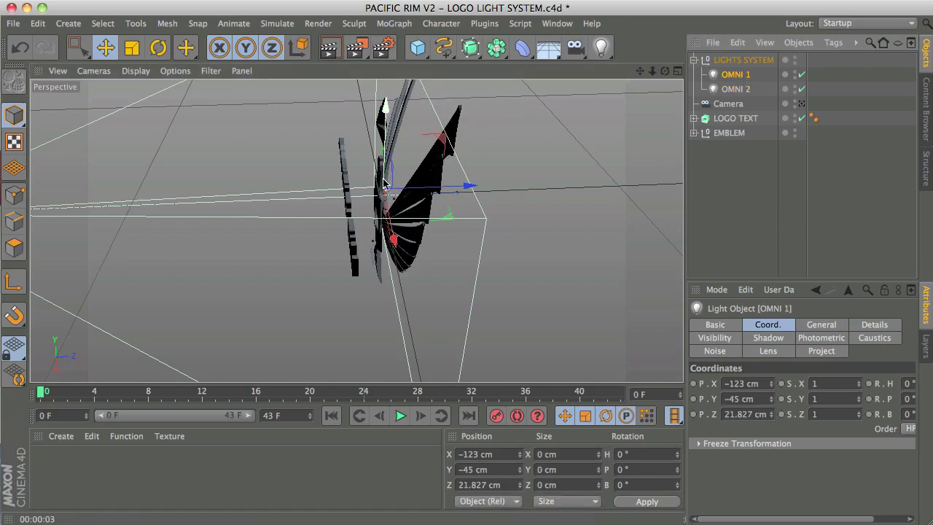
- Examine OMNI 2's coordinates and its placement relative to the emblem, and return to the camera view
{"action": "mouse_move", "coordinate": [370, 201]}
{"action": "left_mouse_down", "text": "alt"}
{"action": "mouse_move", "coordinate": [634, 161]}
{"action": "mouse_move", "coordinate": [354, 201]}
{"action": "left_mouse_up", "text": "alt"}
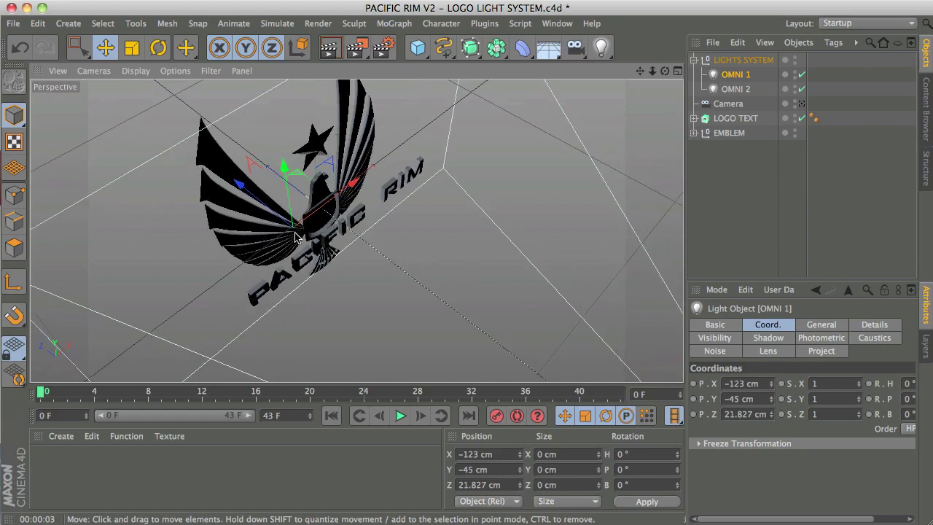
{"action": "left_click", "coordinate": [738, 89]}
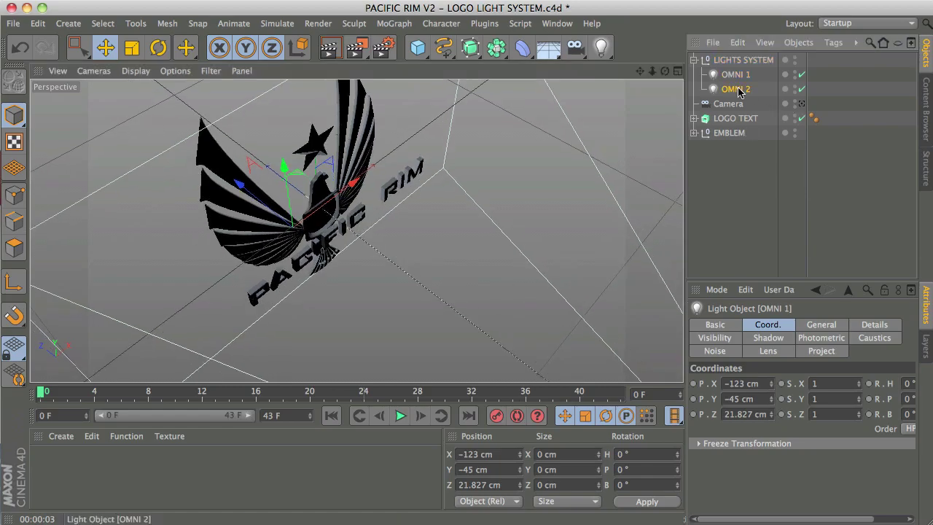
{"action": "left_click_drag", "start_coordinate": [437, 197], "coordinate": [318, 195], "text": "alt"}
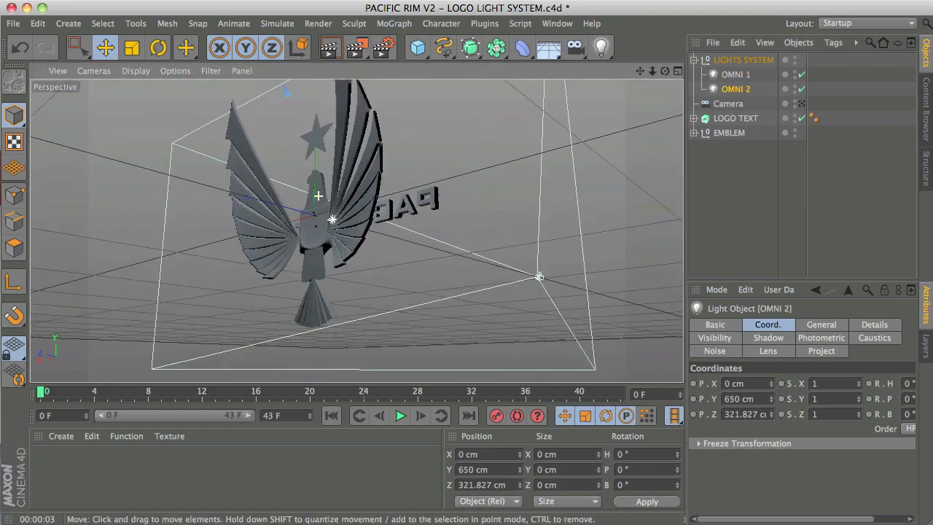
{"action": "right_click_drag", "start_coordinate": [173, 296], "coordinate": [89, 323], "text": "alt"}
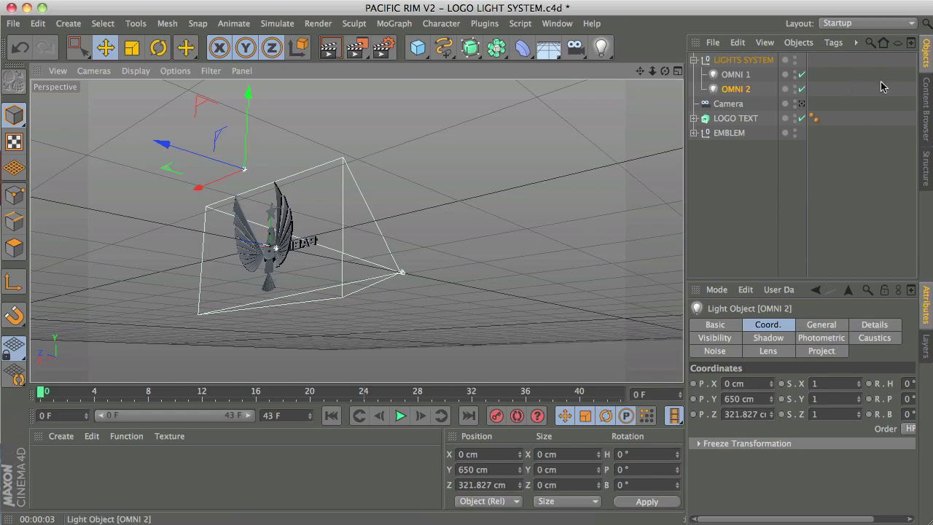
{"action": "left_click", "coordinate": [802, 104]}
{"action": "left_click", "coordinate": [802, 105]}
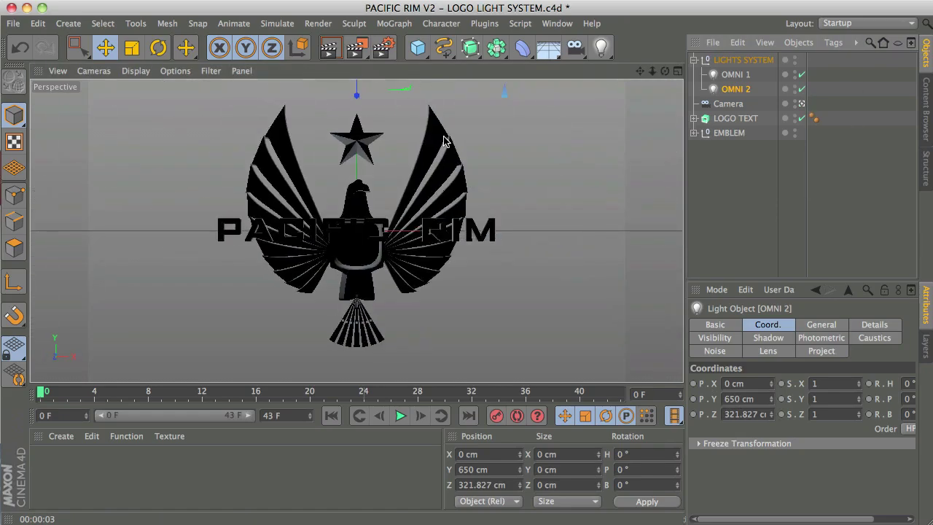
- Examine the LIGHTS SYSTEM null's keyframed Z position at frame 43 and collapse its hierarchy
{"action": "left_click", "coordinate": [742, 203]}
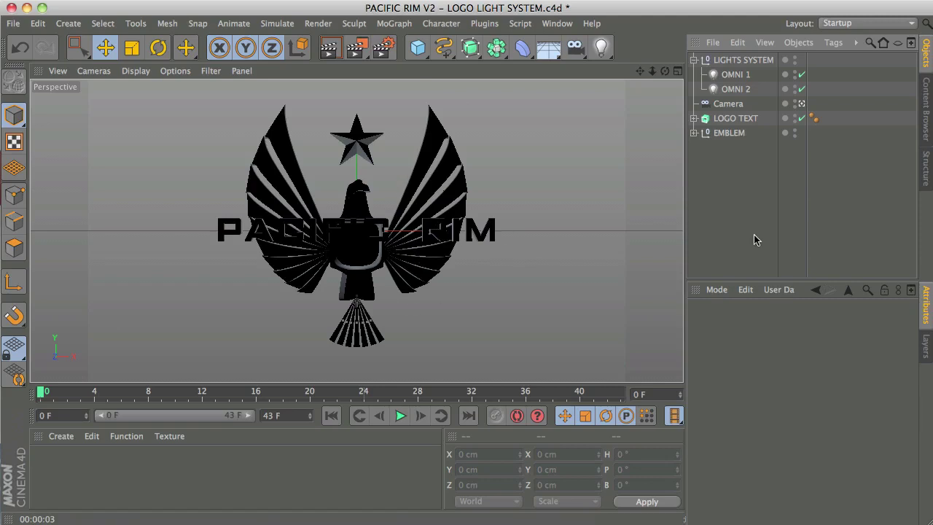
{"action": "left_click", "coordinate": [747, 60]}
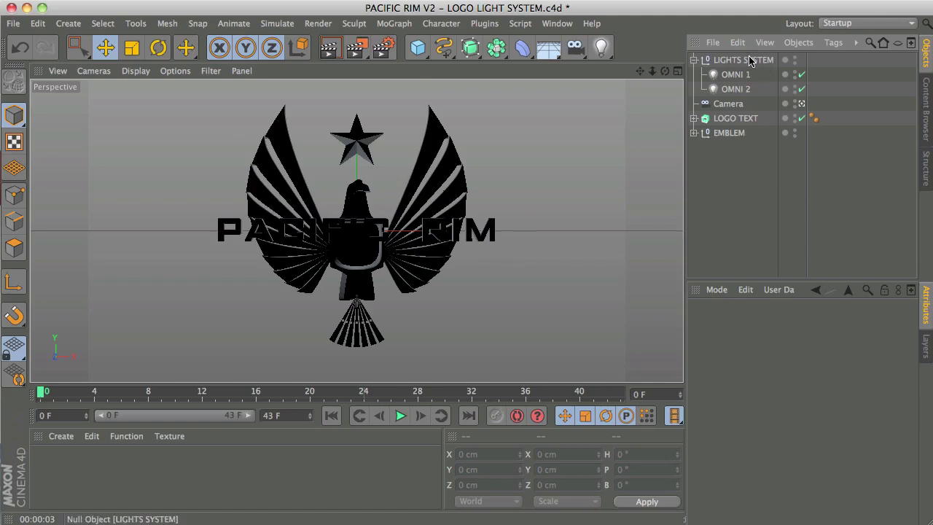
{"action": "left_click", "coordinate": [749, 325]}
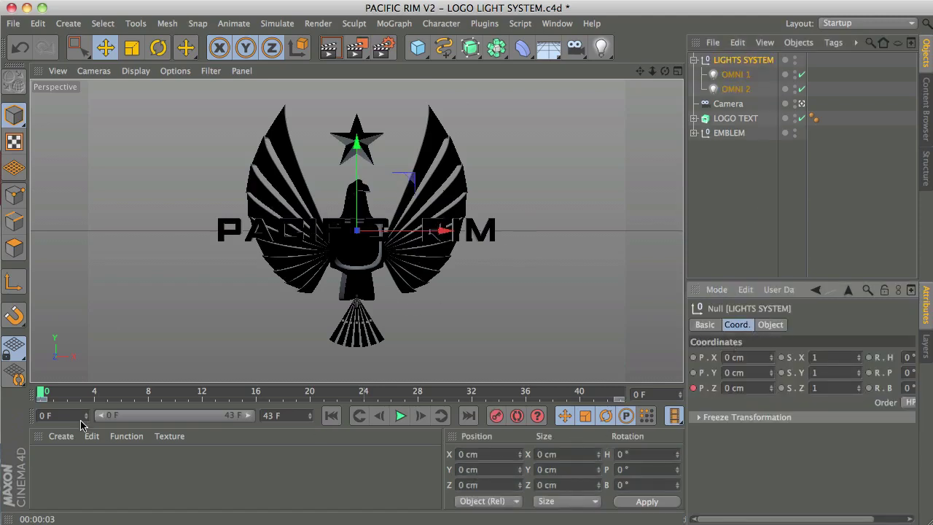
{"action": "left_click", "coordinate": [620, 394]}
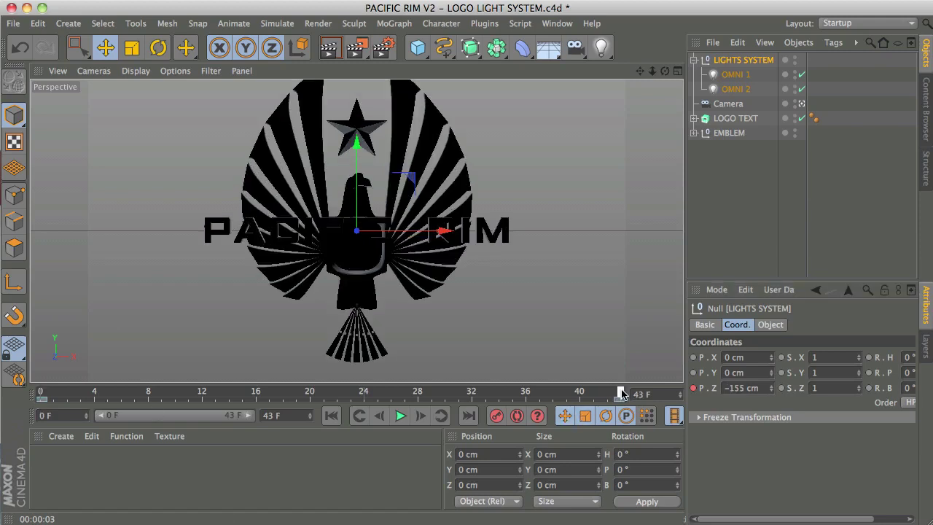
{"action": "left_click_drag", "start_coordinate": [732, 387], "coordinate": [762, 387]}
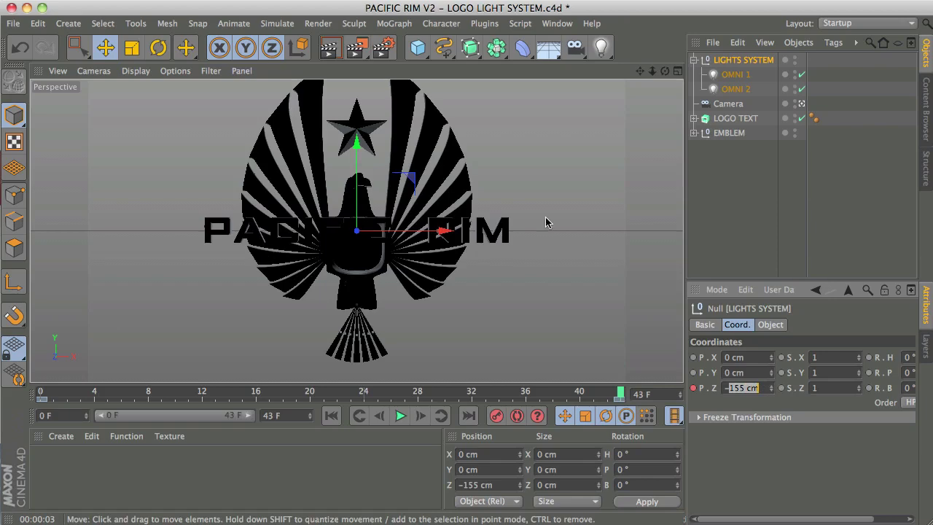
{"action": "left_click", "coordinate": [693, 60]}
{"action": "left_click", "coordinate": [435, 162]}
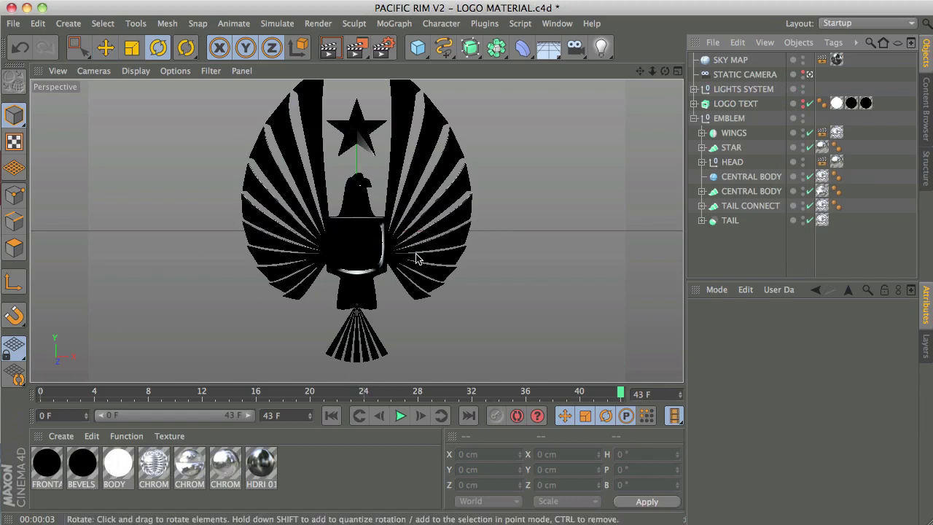
- Examine the SKY MAP object and the basic properties of its HDRI 018 material, with the Move tool active
{"action": "left_click", "coordinate": [722, 61]}
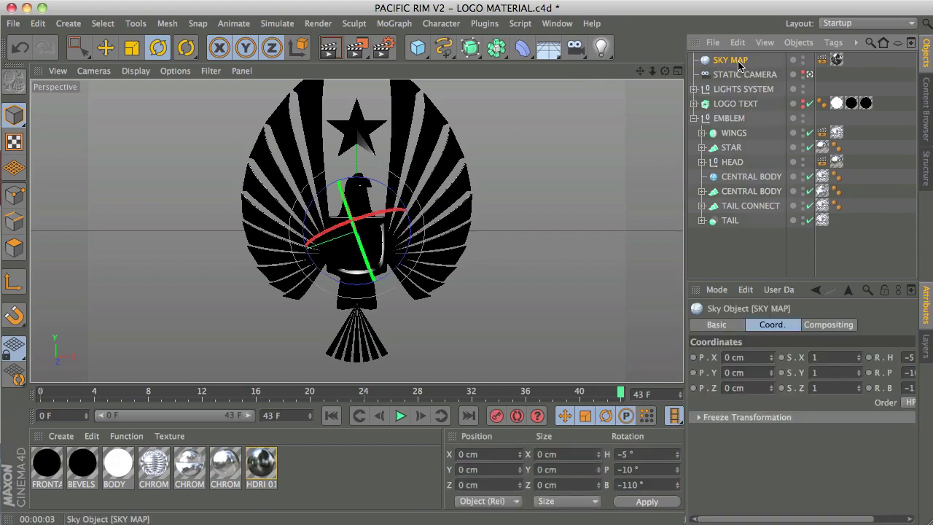
{"action": "left_click", "coordinate": [107, 54]}
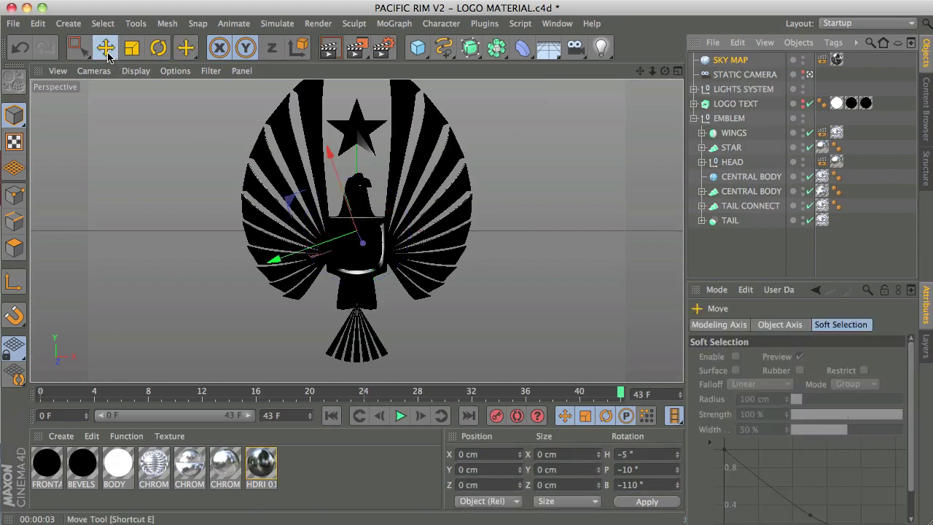
{"action": "left_click", "coordinate": [277, 475]}
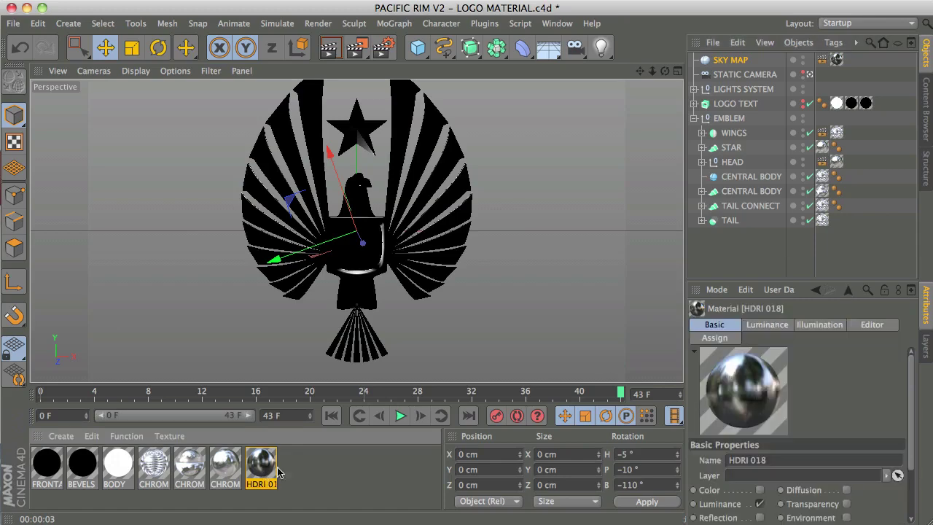
{"action": "left_click", "coordinate": [779, 464]}
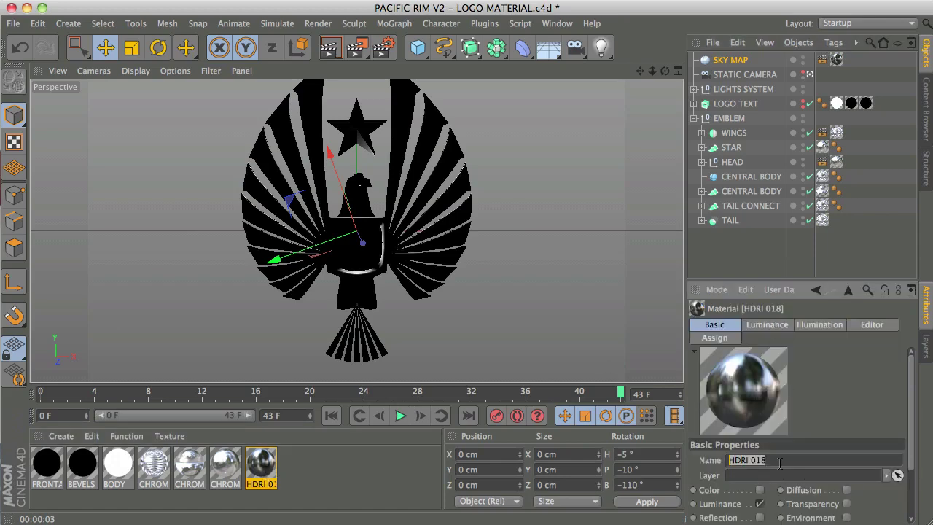
{"action": "left_click", "coordinate": [782, 462]}
- Examine the environment texture and X and Y tiling of the CHROME 01, CHROME 02 and CHROME 03 materials
{"action": "left_click", "coordinate": [155, 473]}
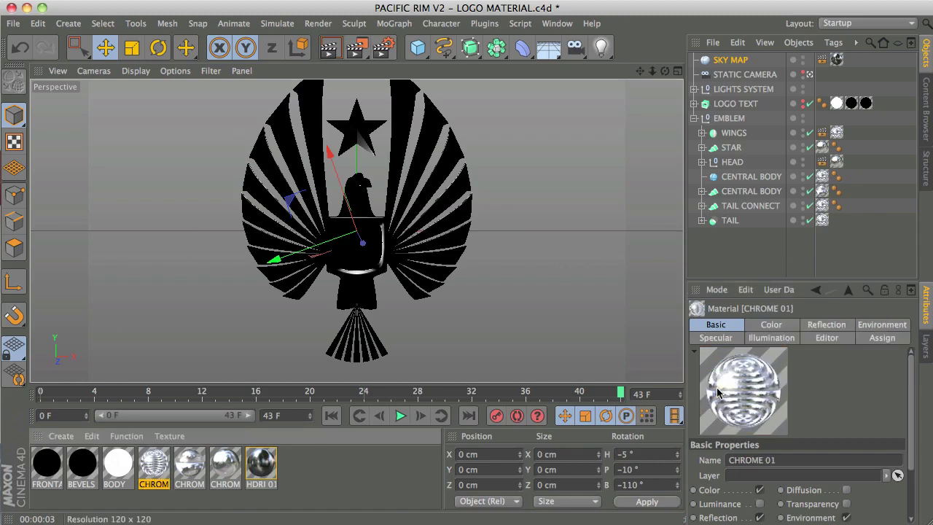
{"action": "left_click", "coordinate": [882, 325]}
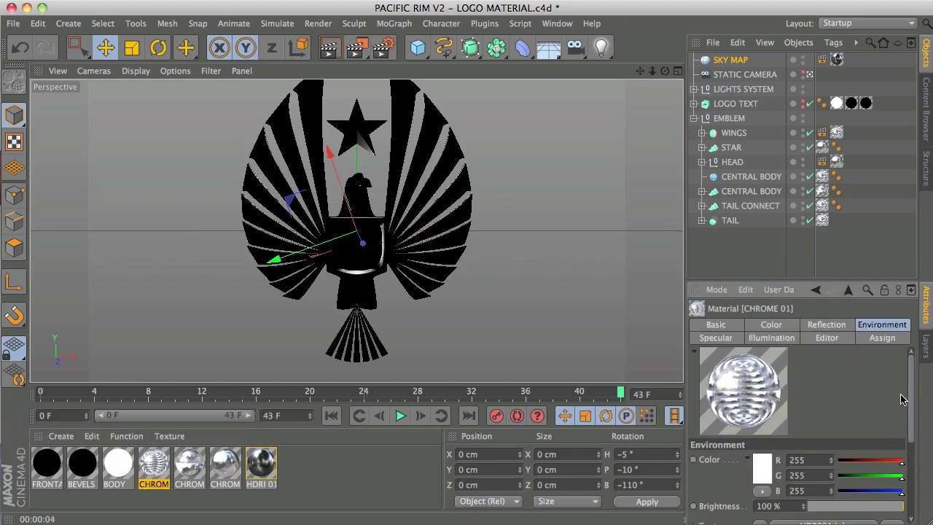
{"action": "left_click_drag", "start_coordinate": [908, 394], "coordinate": [909, 475]}
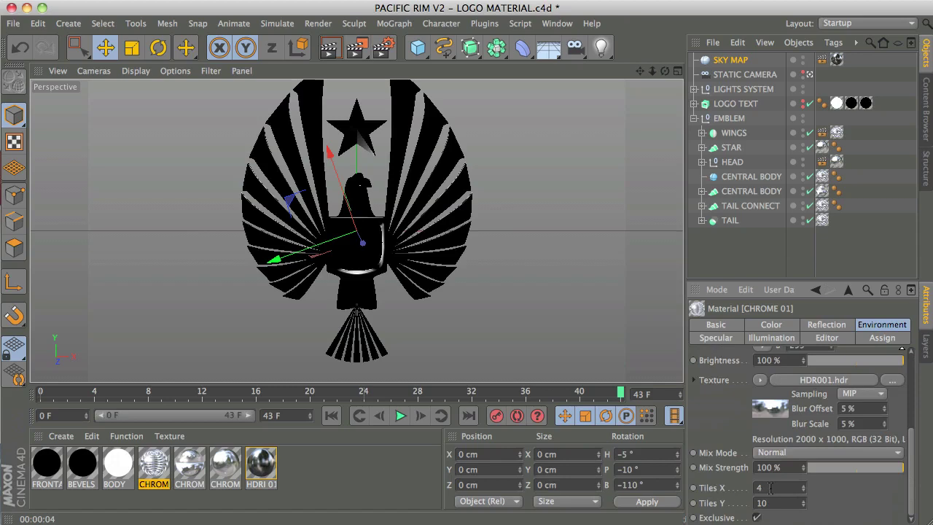
{"action": "key", "text": "Tab"}
{"action": "left_click", "coordinate": [190, 472]}
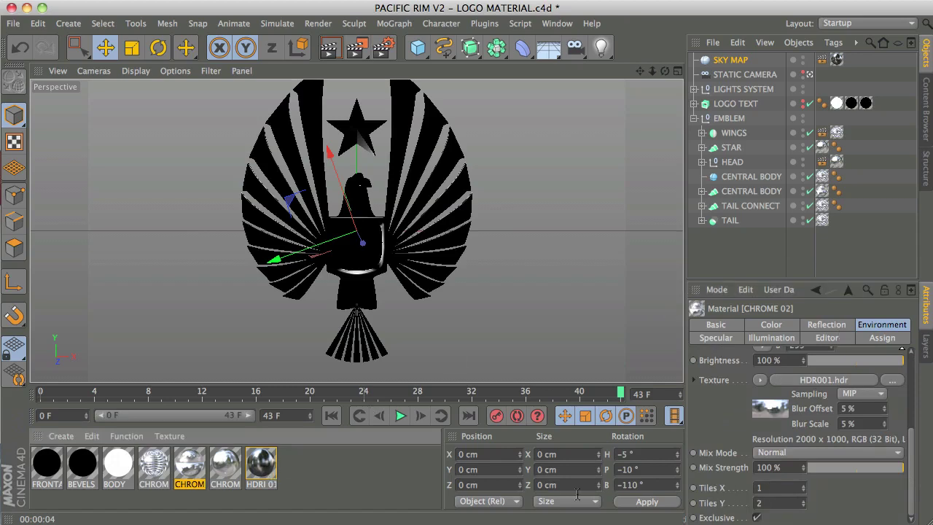
{"action": "left_click", "coordinate": [225, 472]}
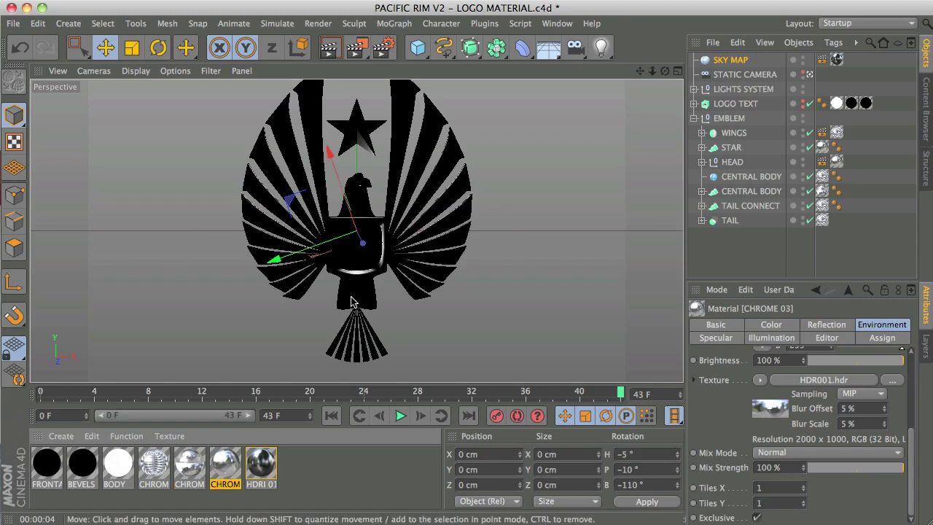
- Check which chrome material is assigned to the WINGS, TAIL, TAIL CONNECT, both CENTRAL BODY objects, HEAD and STAR
{"action": "left_click", "coordinate": [734, 138]}
{"action": "left_click", "coordinate": [732, 222]}
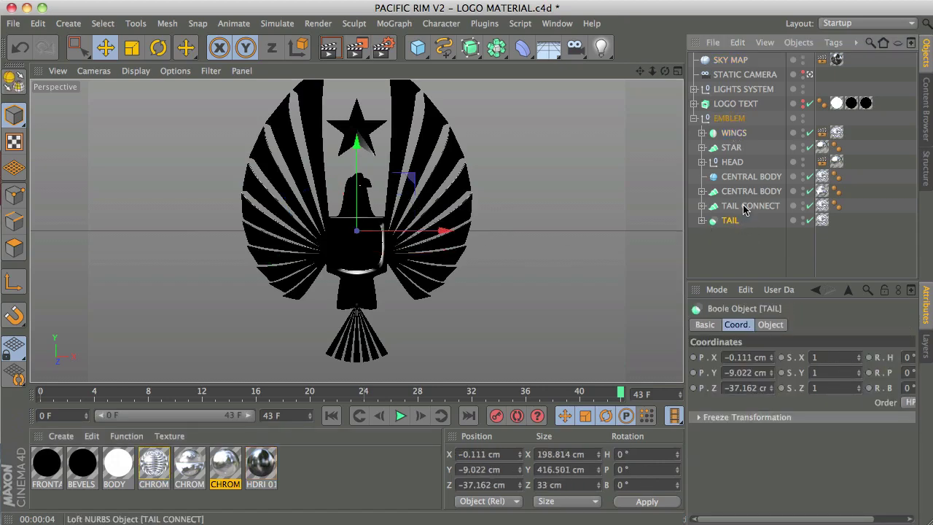
{"action": "left_click", "coordinate": [746, 206]}
{"action": "left_click", "coordinate": [739, 178]}
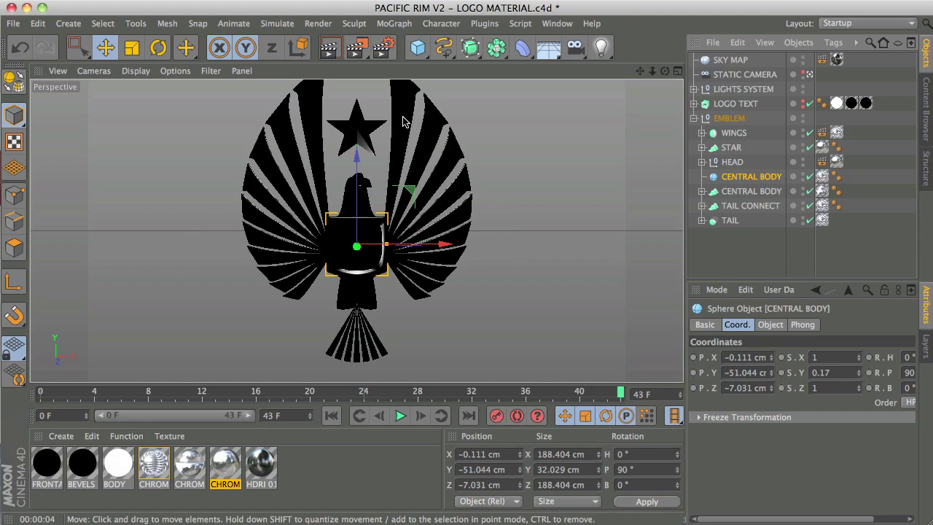
{"action": "left_click", "coordinate": [749, 192]}
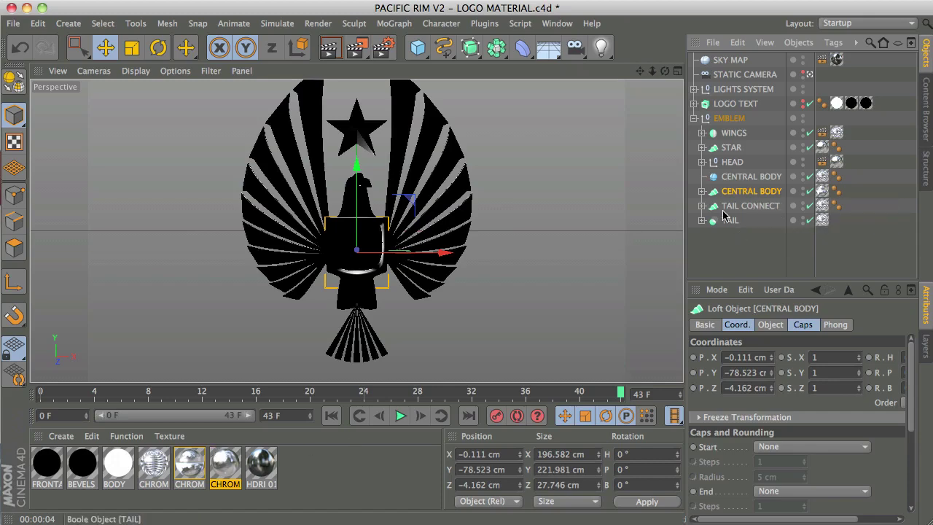
{"action": "left_click", "coordinate": [731, 162]}
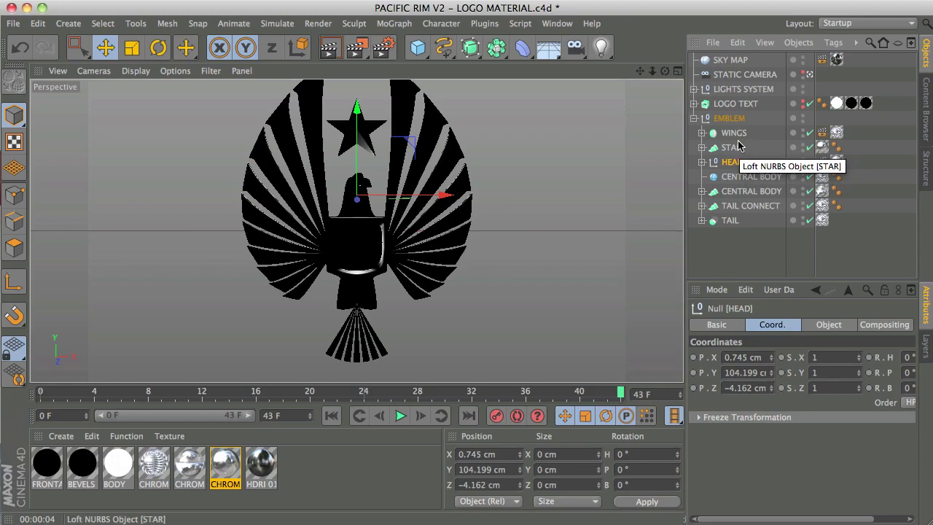
{"action": "left_click", "coordinate": [741, 148]}
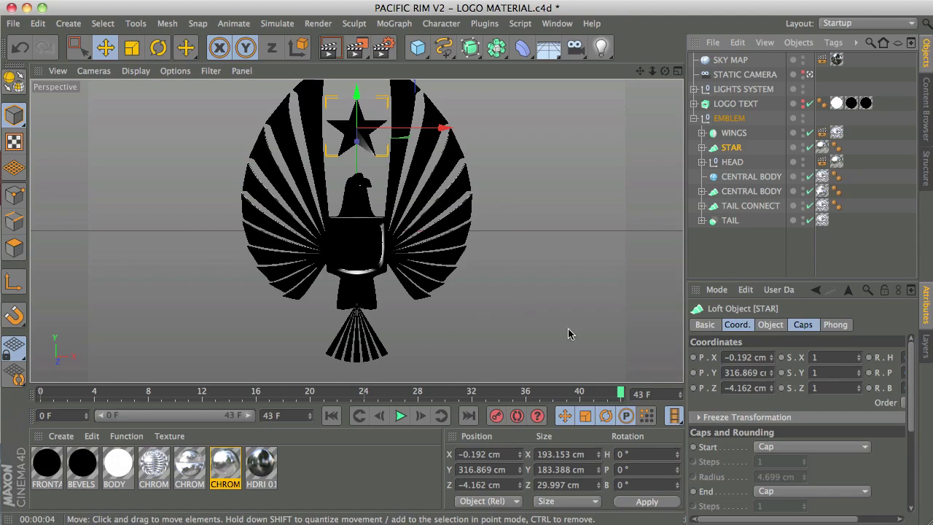
- Render the view to preview the chrome emblem and make LOGO TEXT visible in the viewport
{"action": "key", "text": "super+r"}
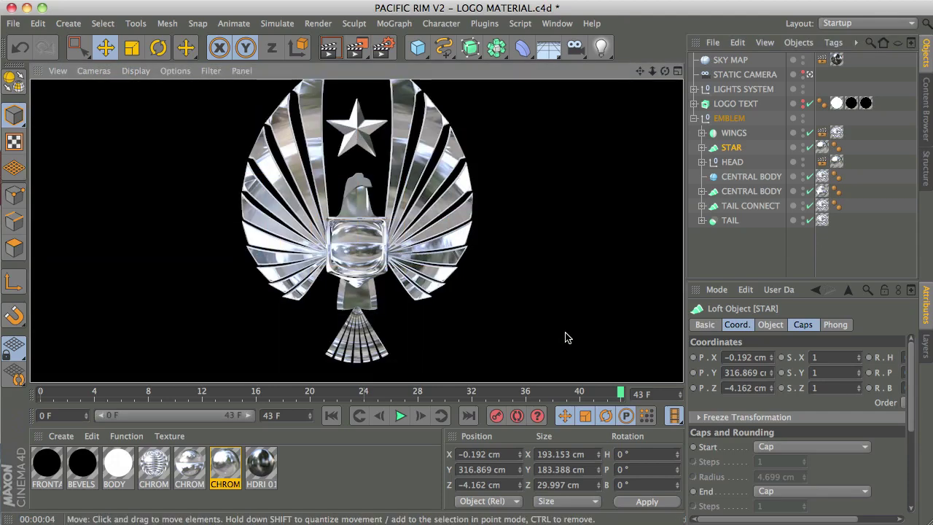
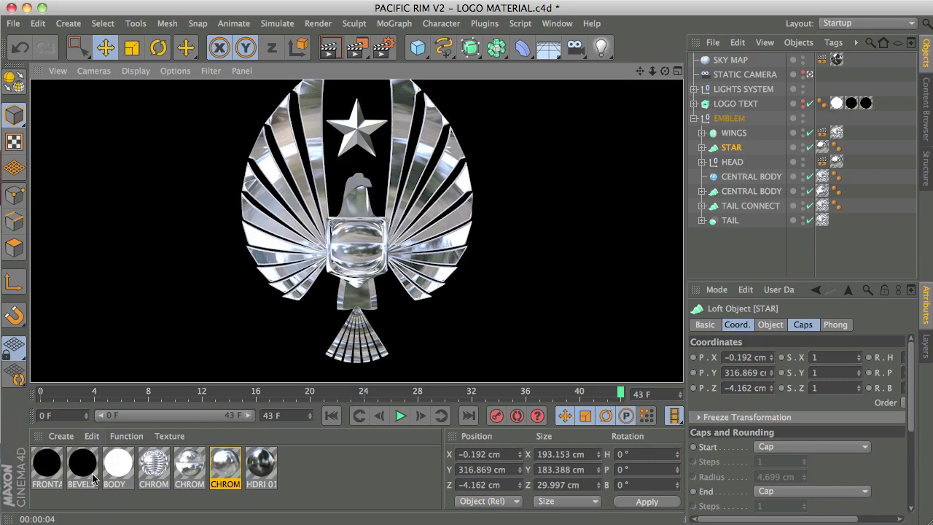
{"action": "left_click", "coordinate": [802, 103], "text": "alt"}
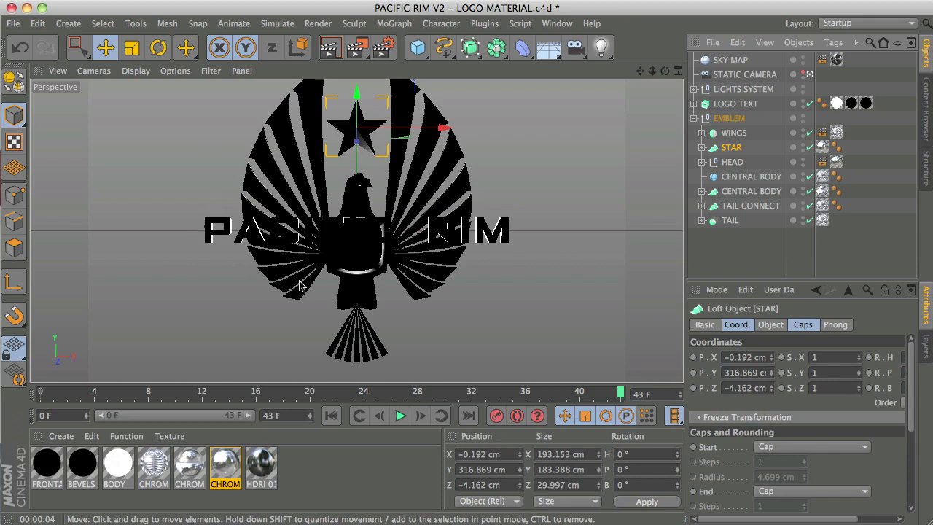
{"action": "left_click", "coordinate": [711, 252]}
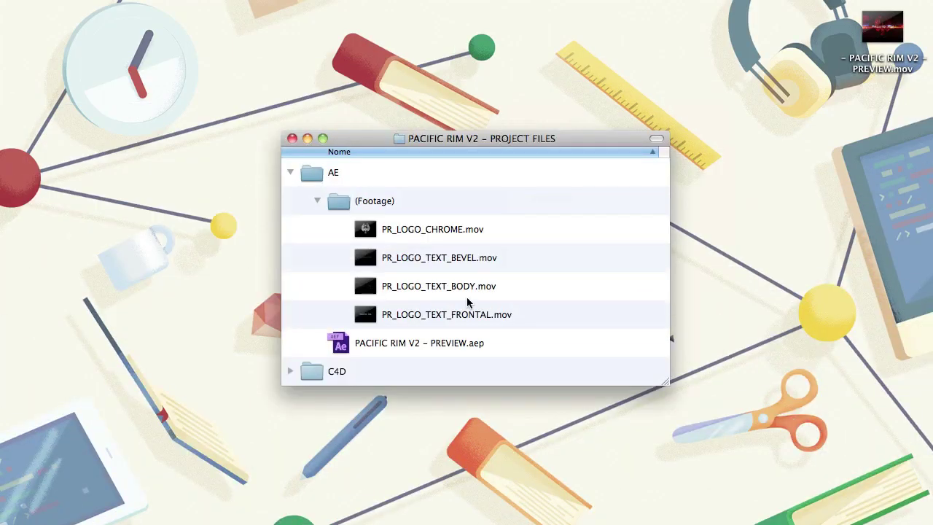
- Preview the rendered PR_LOGO_CHROME, TEXT_BEVEL, TEXT_BODY and TEXT_FRONTAL clips in the Footage folder and select the C4D folder
{"action": "left_click", "coordinate": [482, 232]}
{"action": "key", "text": "space"}
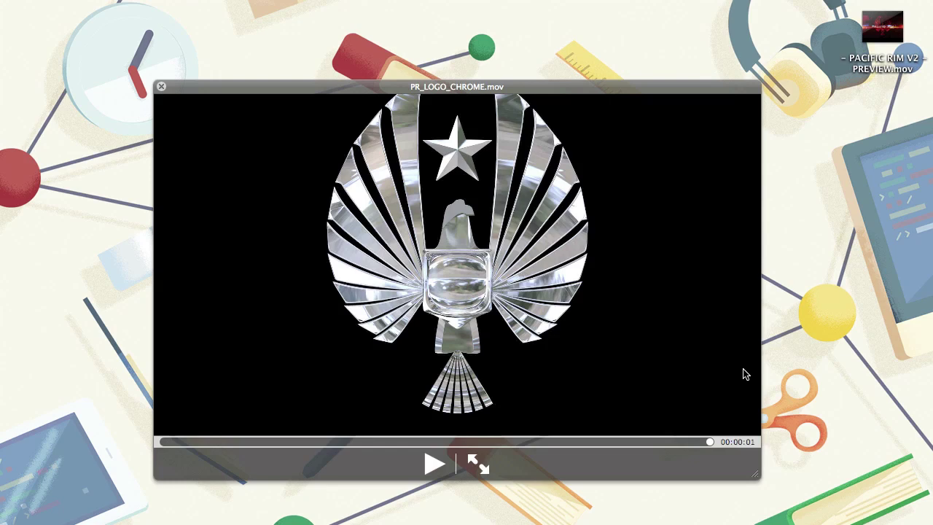
{"action": "key", "text": "Down"}
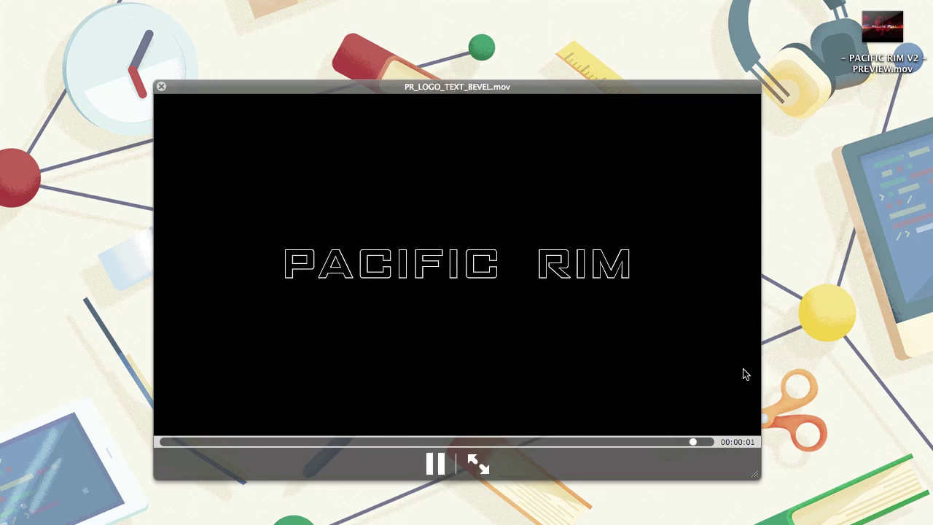
{"action": "key", "text": "Down"}
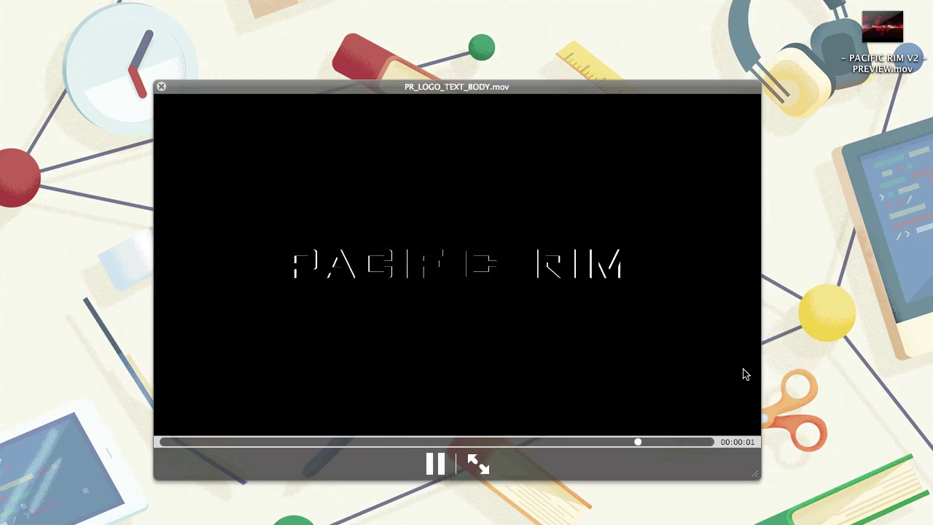
{"action": "key", "text": "Down"}
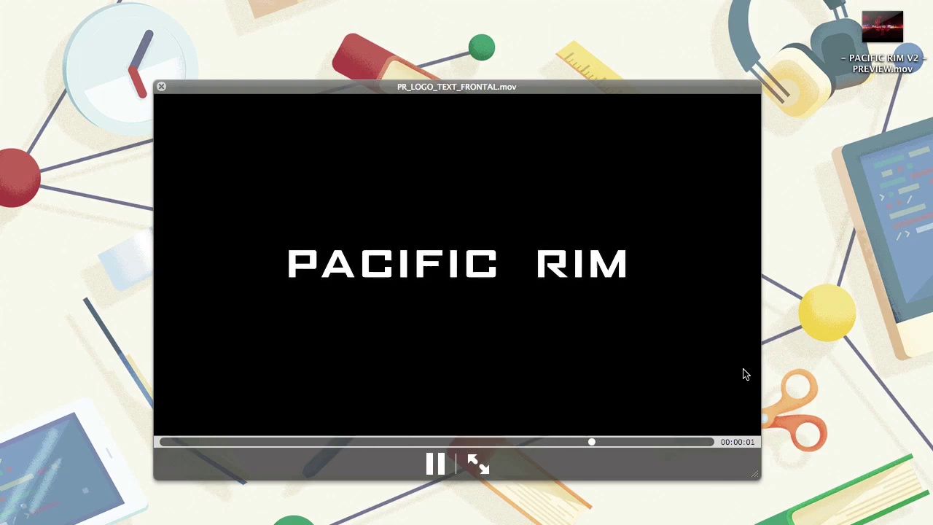
{"action": "key", "text": "space"}
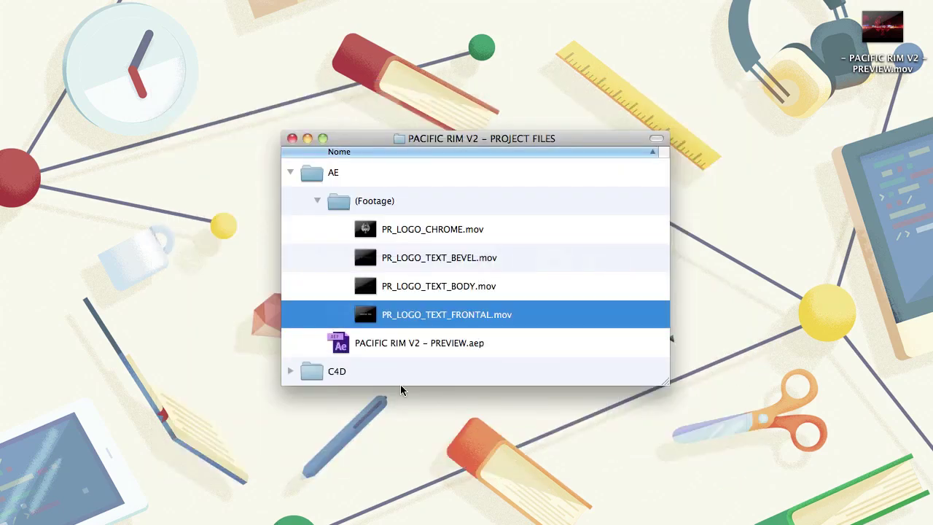
{"action": "left_click", "coordinate": [404, 370]}
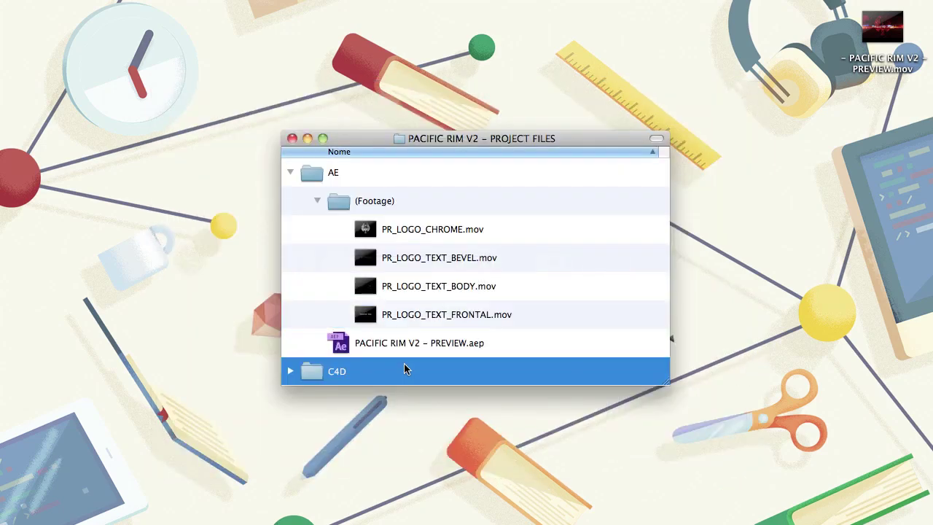
- Switch to the After Effects composition, hide the shy layers and solo WHITE POINT LIGHT with the three PR_LOGO_TEXT layers
{"action": "left_click", "coordinate": [293, 138]}
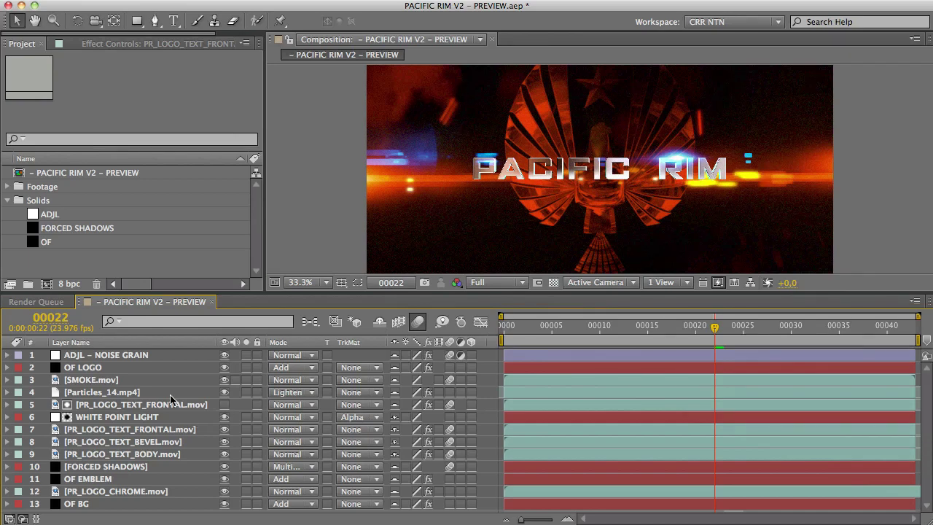
{"action": "left_click", "coordinate": [380, 321]}
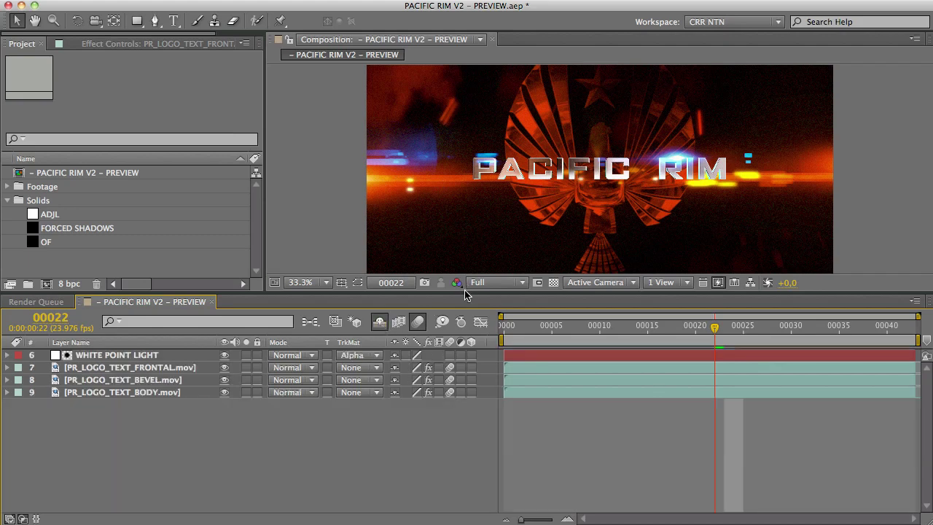
{"action": "left_click_drag", "start_coordinate": [465, 294], "coordinate": [465, 362]}
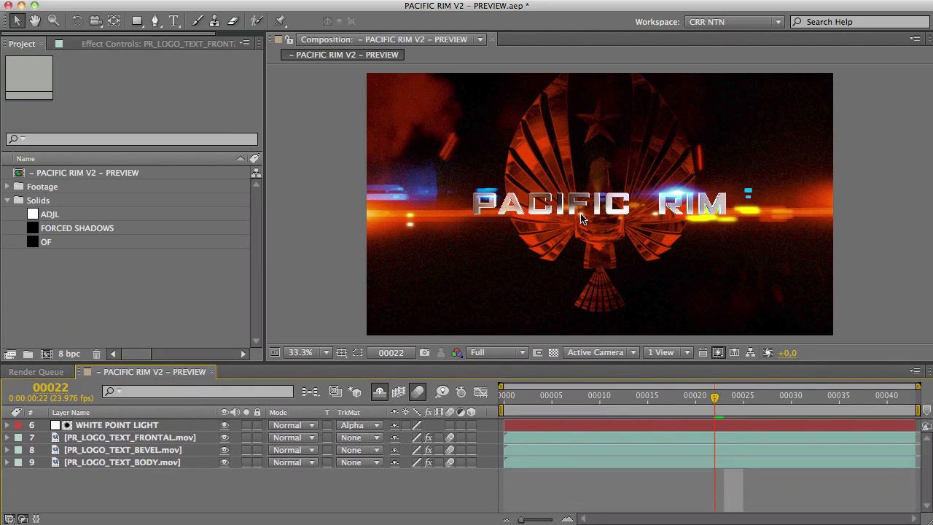
{"action": "left_click_drag", "start_coordinate": [246, 462], "coordinate": [246, 425]}
- Inspect the PACIFIC RIM lettering up close at 100% from the first letter to the last, ending at 50% magnification
{"action": "left_click", "coordinate": [679, 195]}
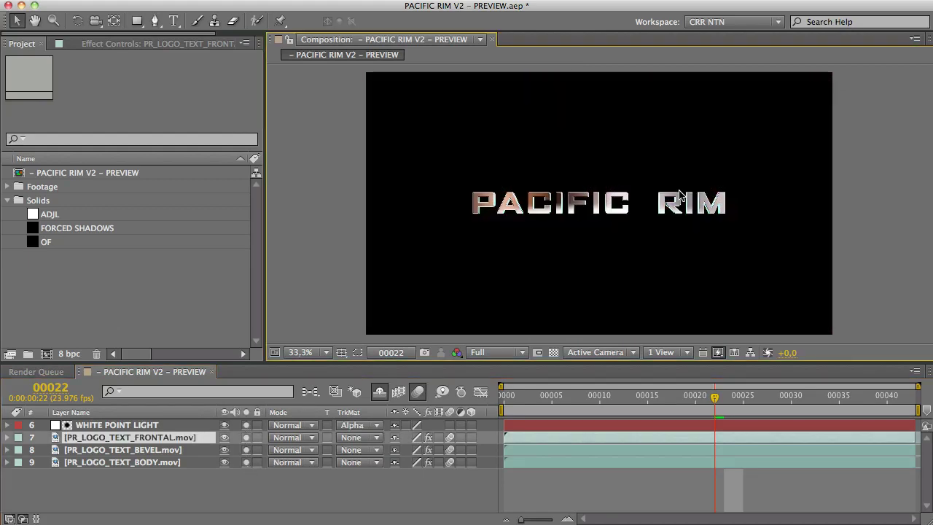
{"action": "key", "text": "slash"}
{"action": "key", "text": "h"}
{"action": "left_click_drag", "start_coordinate": [519, 218], "coordinate": [666, 230]}
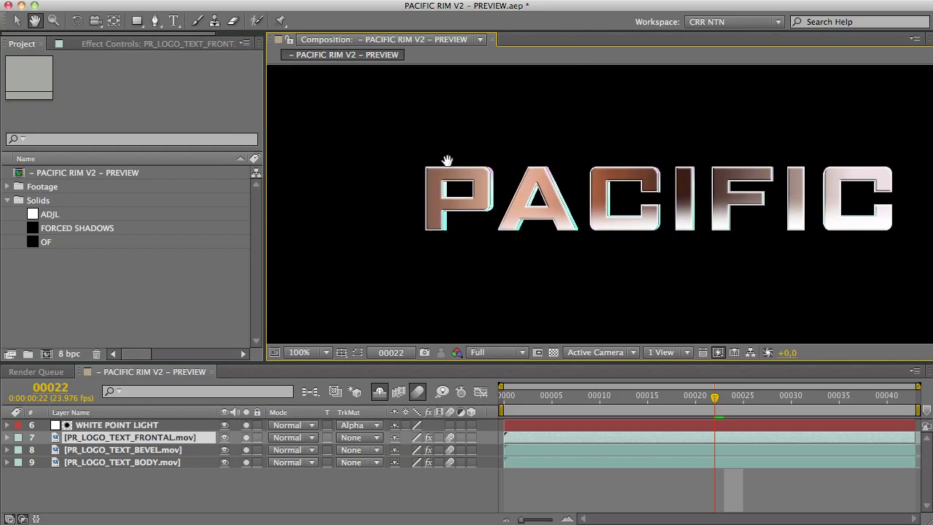
{"action": "left_click_drag", "start_coordinate": [709, 202], "coordinate": [587, 203]}
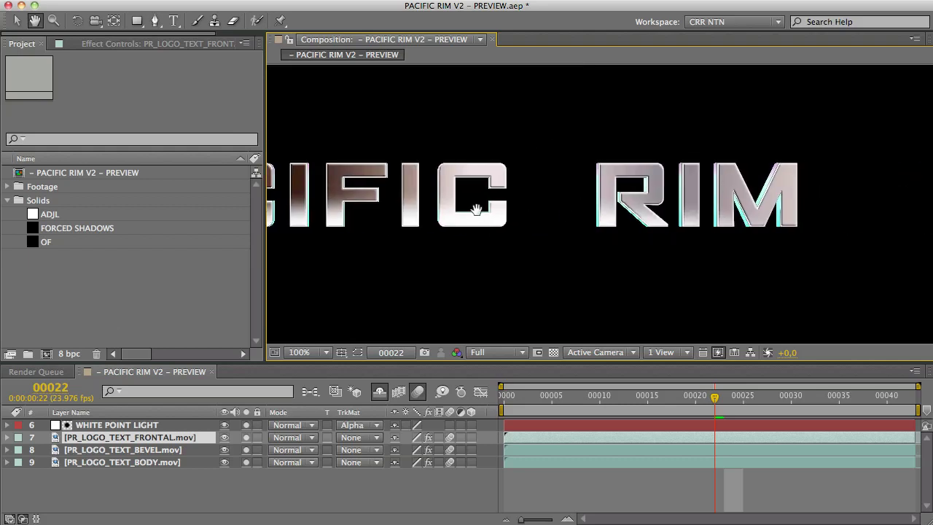
{"action": "key", "text": "comma"}
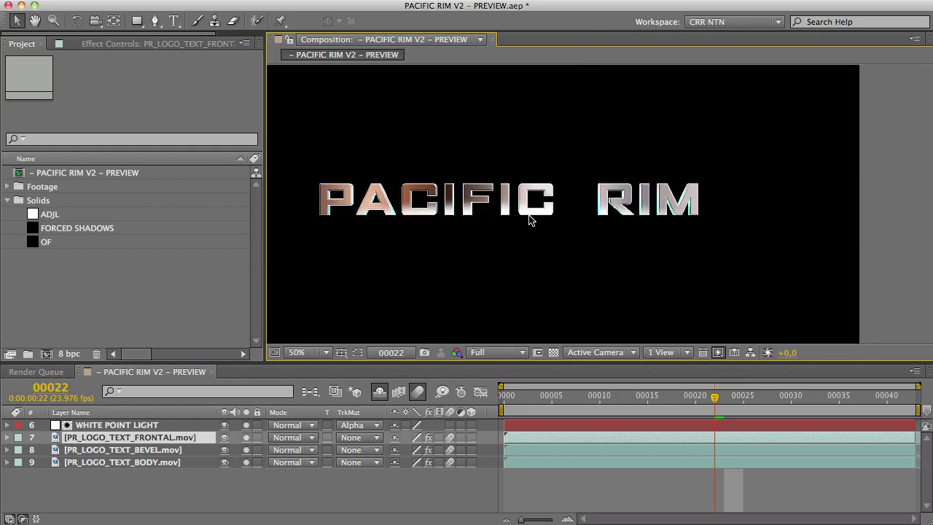
{"action": "key", "text": "comma"}
{"action": "key", "text": "v"}
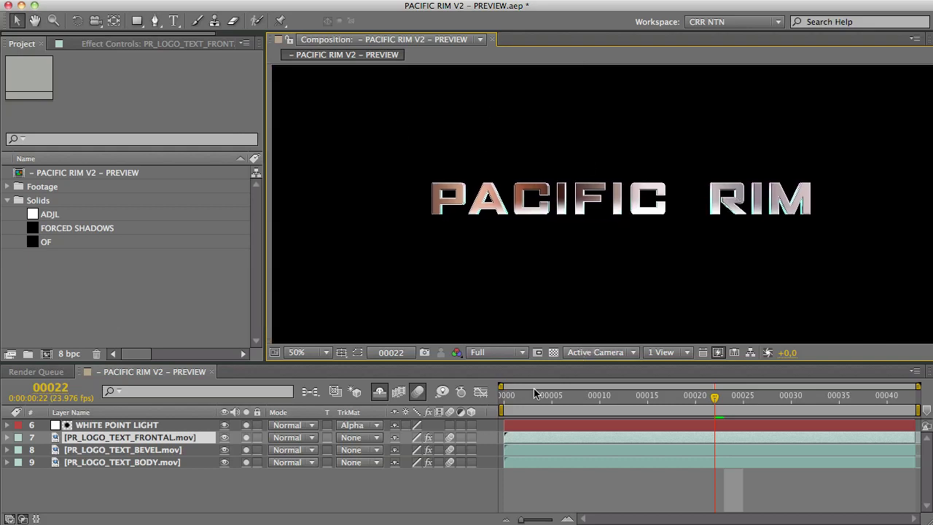
- Play the text animation from the first frame with the preview resolution set to Quarter
{"action": "key", "text": "Home"}
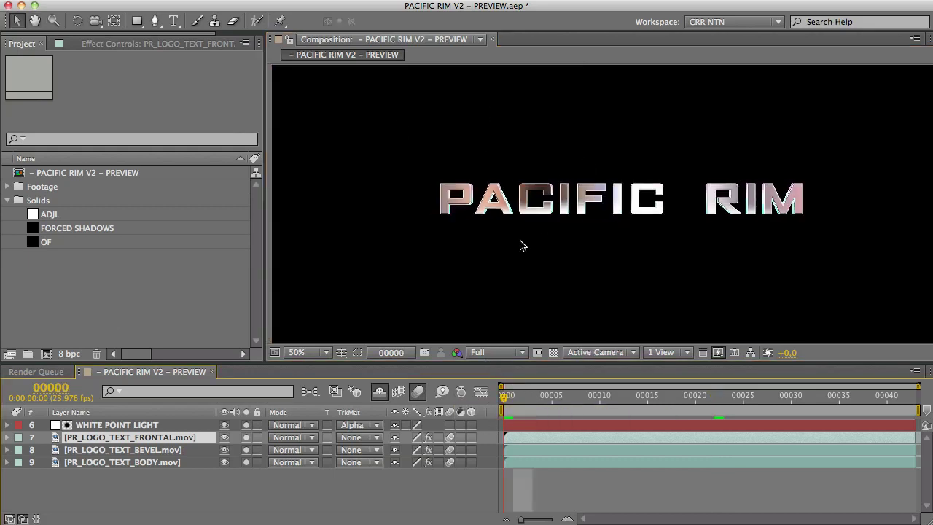
{"action": "left_click", "coordinate": [495, 352]}
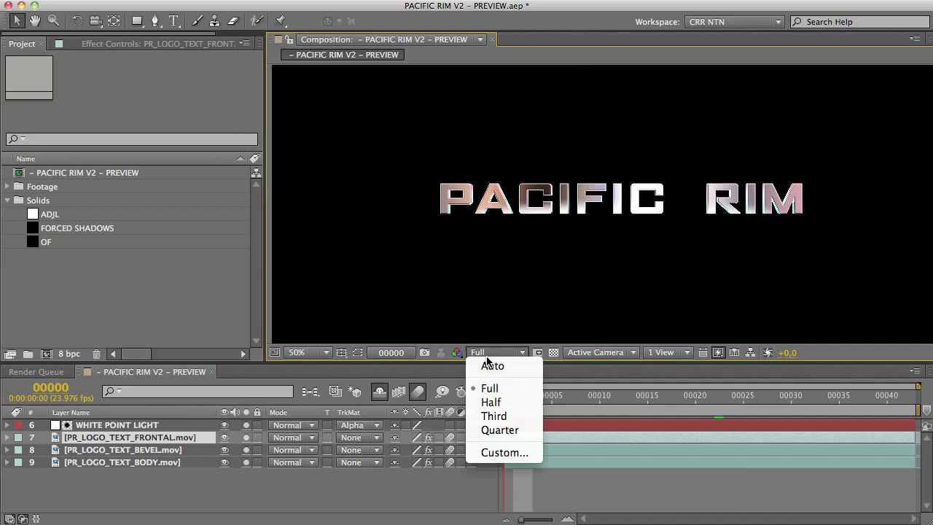
{"action": "left_click", "coordinate": [506, 429]}
{"action": "key", "text": "space"}
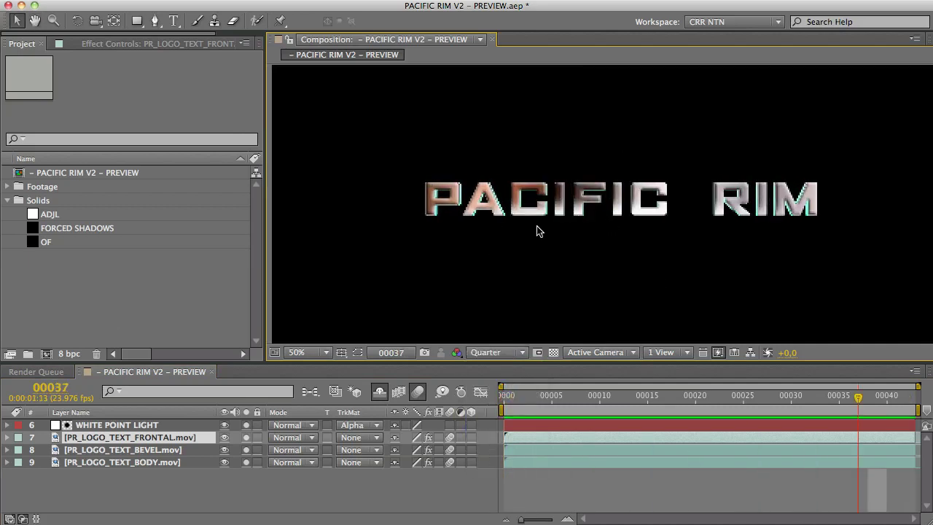
- Examine the Linear Color Key settings on the FRONTAL, BEVEL and BODY text layers and check the keyed text against the transparency grid
{"action": "left_click", "coordinate": [94, 474]}
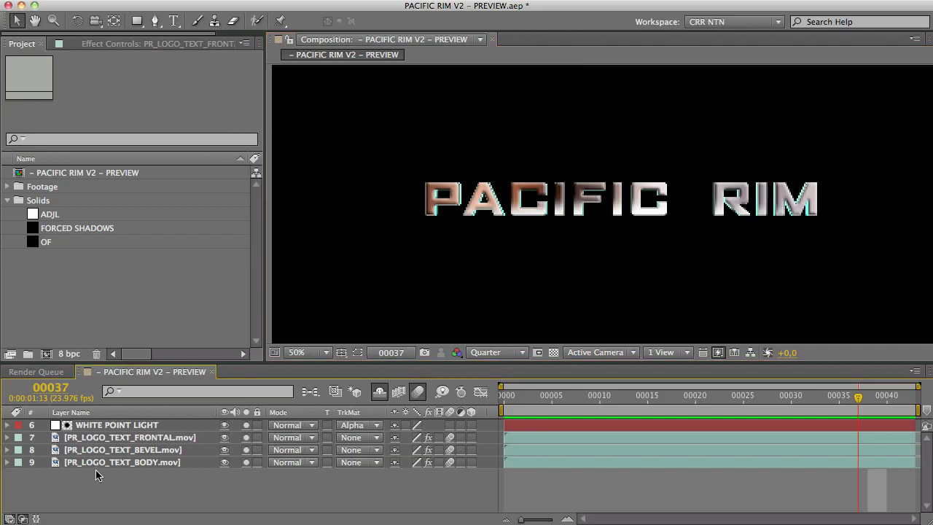
{"action": "left_click", "coordinate": [102, 44]}
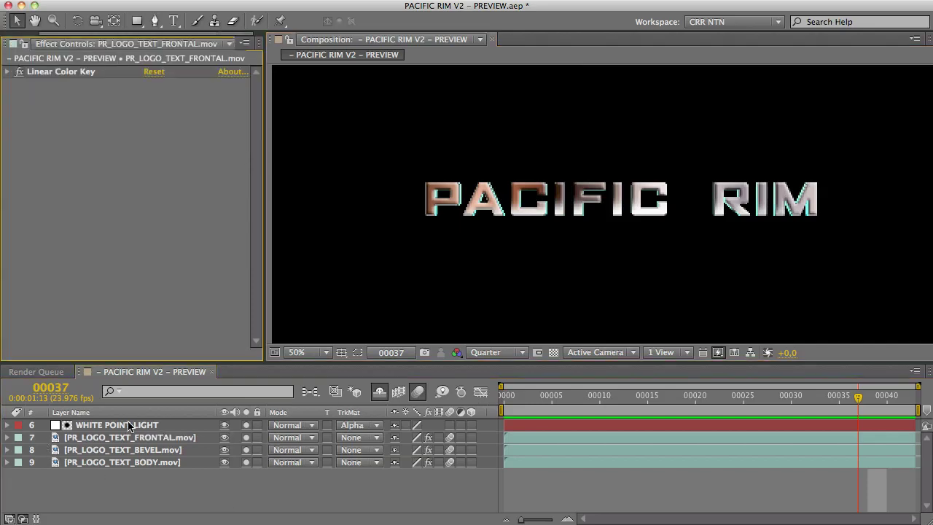
{"action": "left_click", "coordinate": [120, 438]}
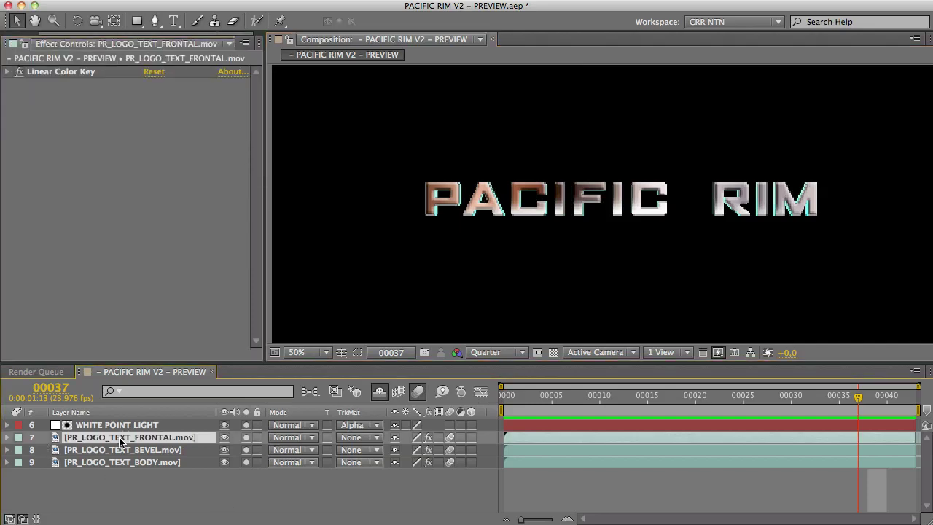
{"action": "left_click", "coordinate": [8, 72]}
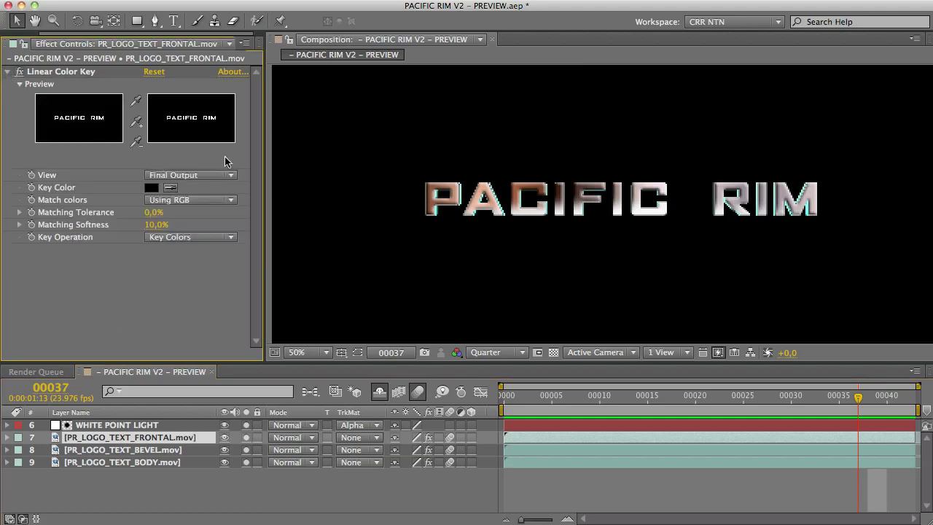
{"action": "left_click", "coordinate": [553, 352]}
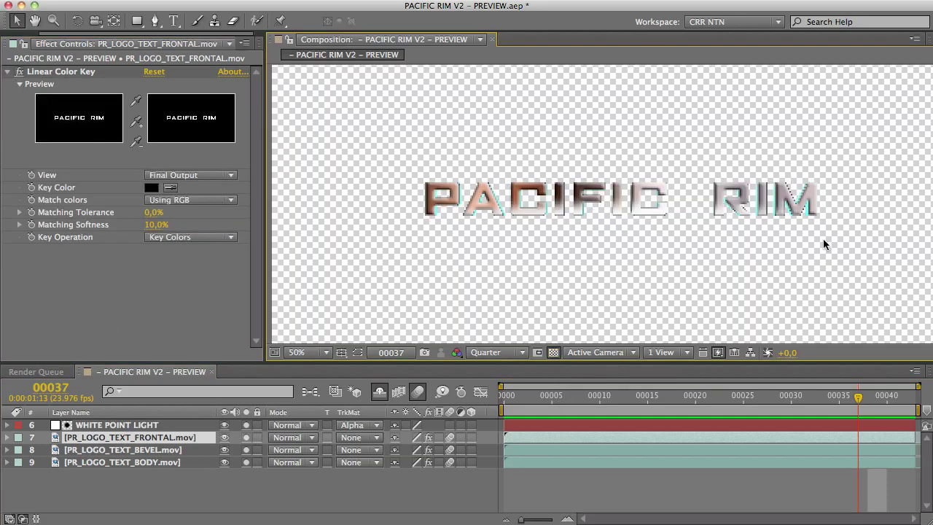
{"action": "left_click", "coordinate": [123, 450]}
{"action": "left_click", "coordinate": [103, 464]}
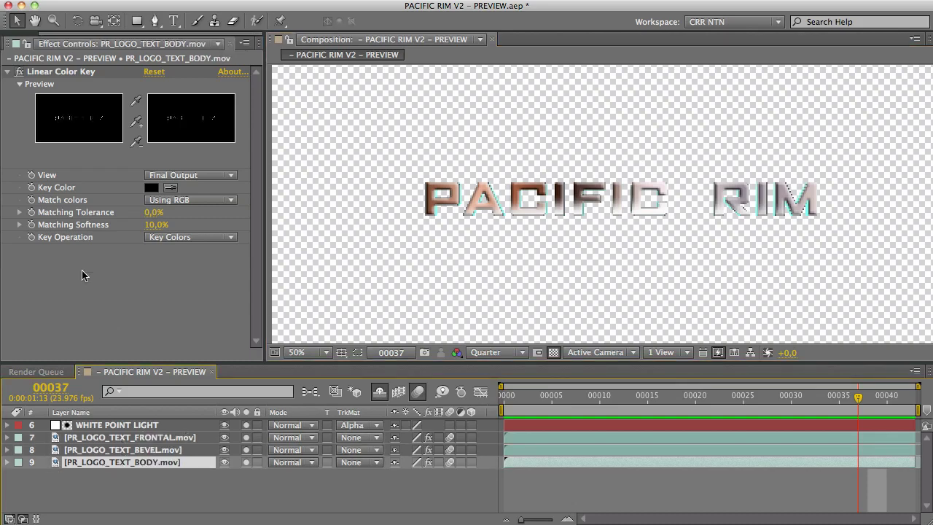
{"action": "left_click", "coordinate": [553, 352]}
{"action": "left_click", "coordinate": [181, 488]}
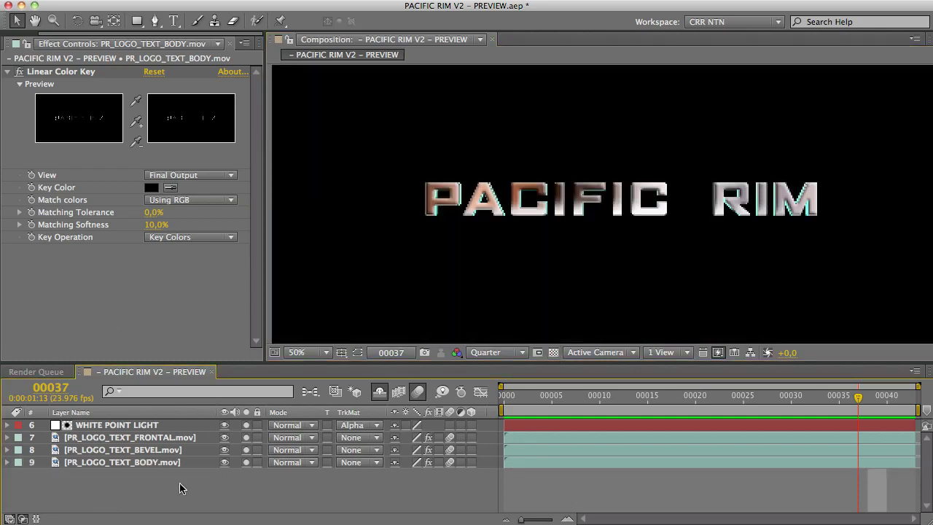
- Expand the Layer Styles of PR_LOGO_TEXT_FRONTAL.mov and show its Gradient Overlay properties
{"action": "left_click", "coordinate": [151, 439]}
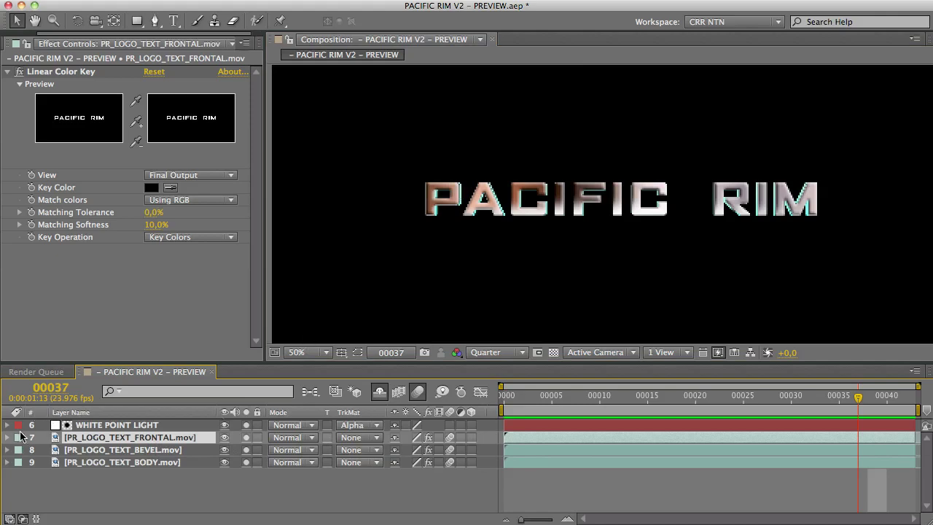
{"action": "left_click", "coordinate": [9, 440]}
{"action": "left_click", "coordinate": [20, 474]}
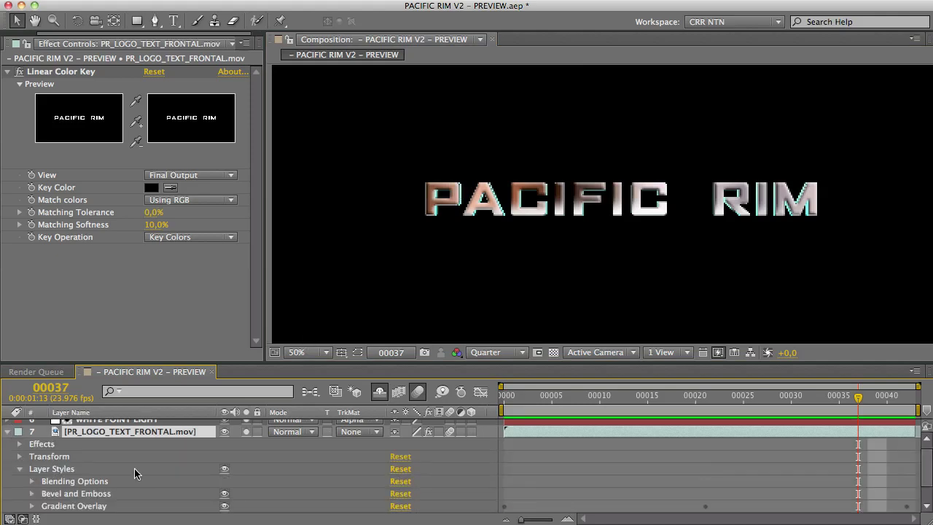
{"action": "scroll", "coordinate": [921, 470], "scroll_direction": "down", "scroll_amount": 2}
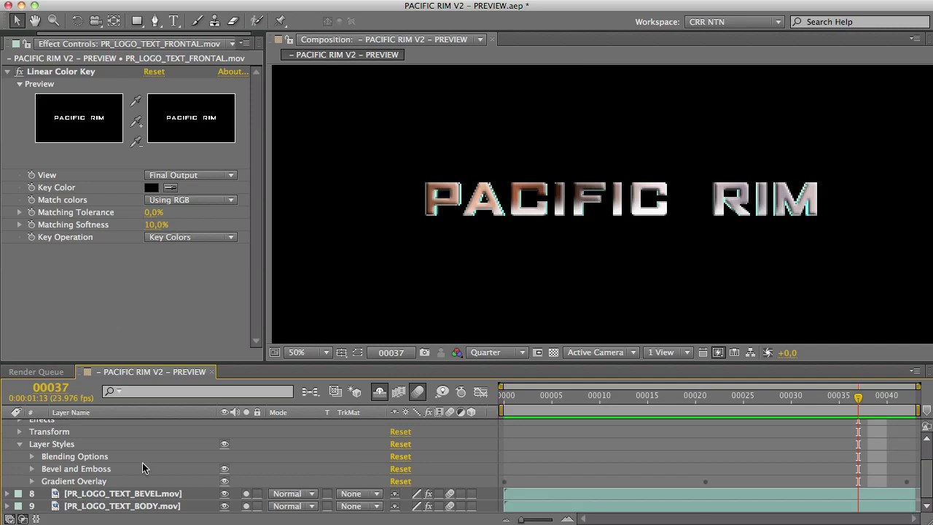
{"action": "left_click", "coordinate": [32, 482]}
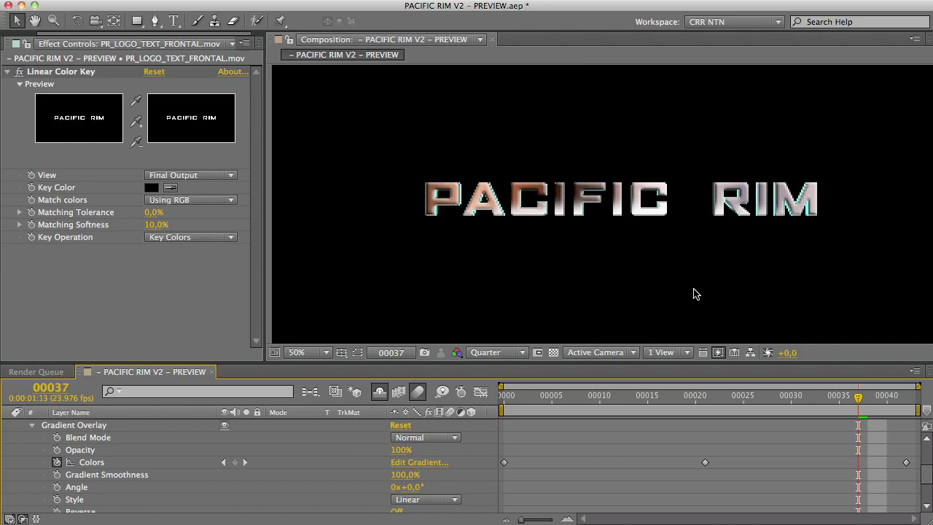
- Examine the Gradient Overlay colors at the keyframes on frames 0, 21 and 42 in the Gradient Editor
{"action": "left_click", "coordinate": [705, 397]}
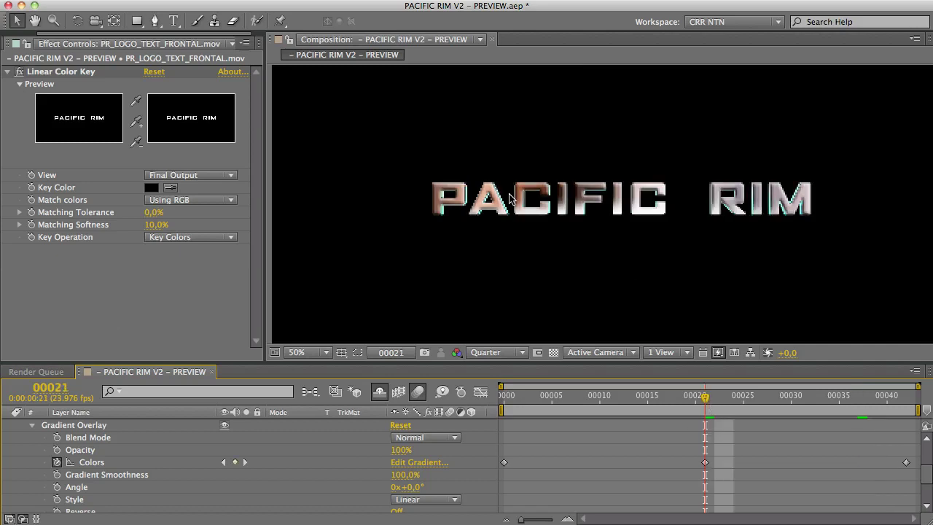
{"action": "left_click_drag", "start_coordinate": [531, 400], "coordinate": [474, 401]}
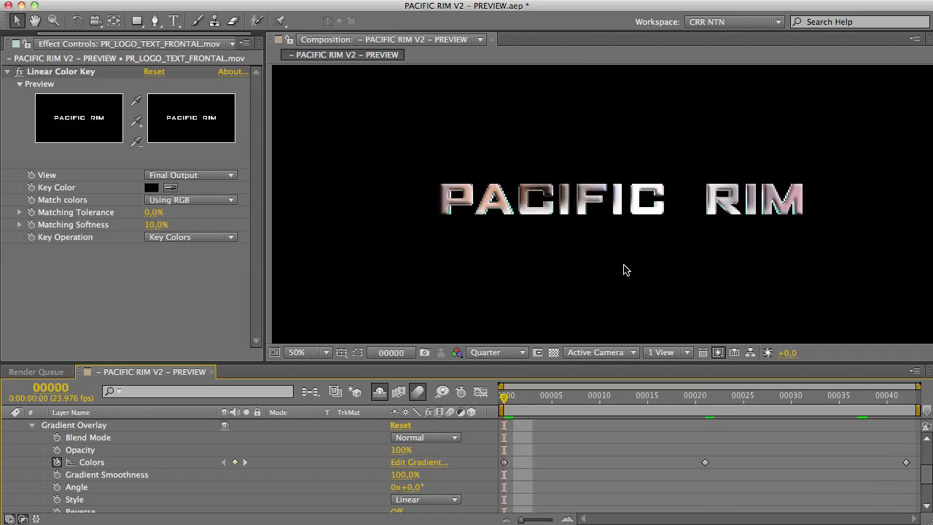
{"action": "left_click", "coordinate": [419, 462]}
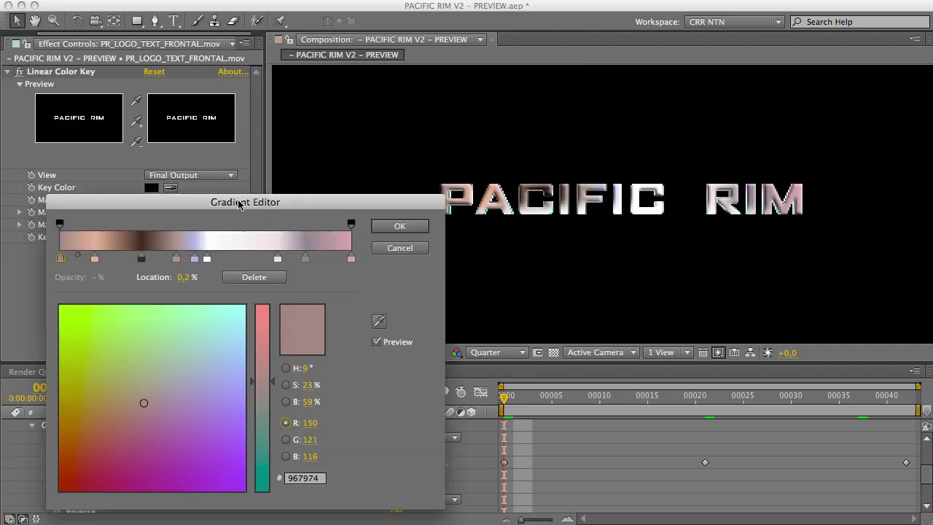
{"action": "left_click_drag", "start_coordinate": [239, 204], "coordinate": [229, 199]}
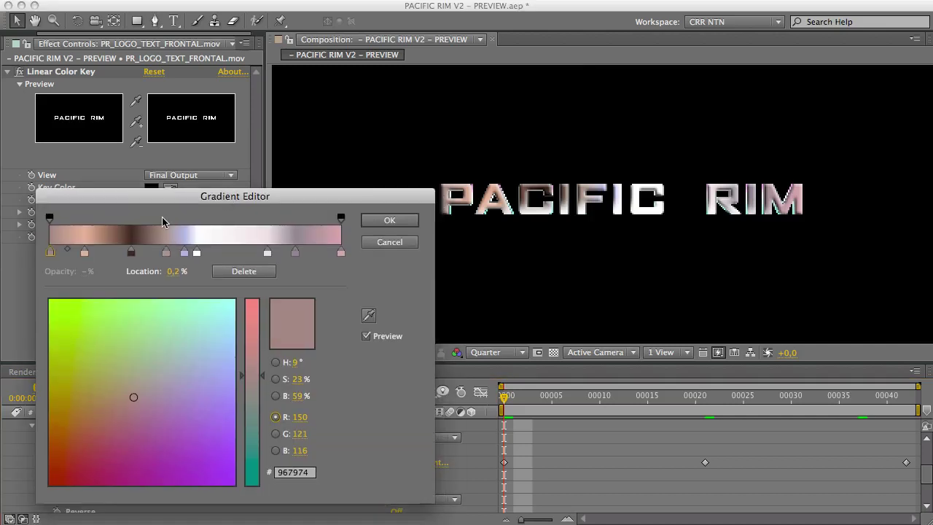
{"action": "left_click", "coordinate": [393, 224]}
{"action": "left_click", "coordinate": [704, 398]}
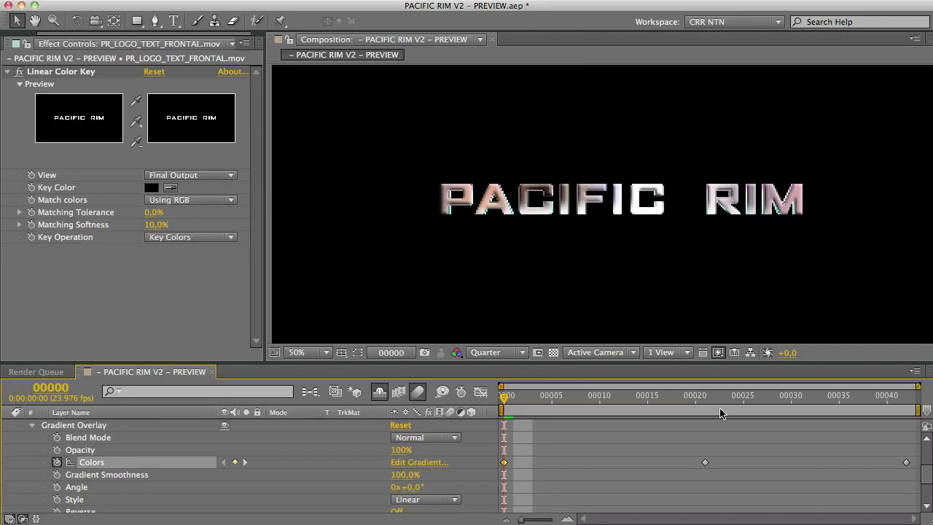
{"action": "left_click", "coordinate": [429, 464]}
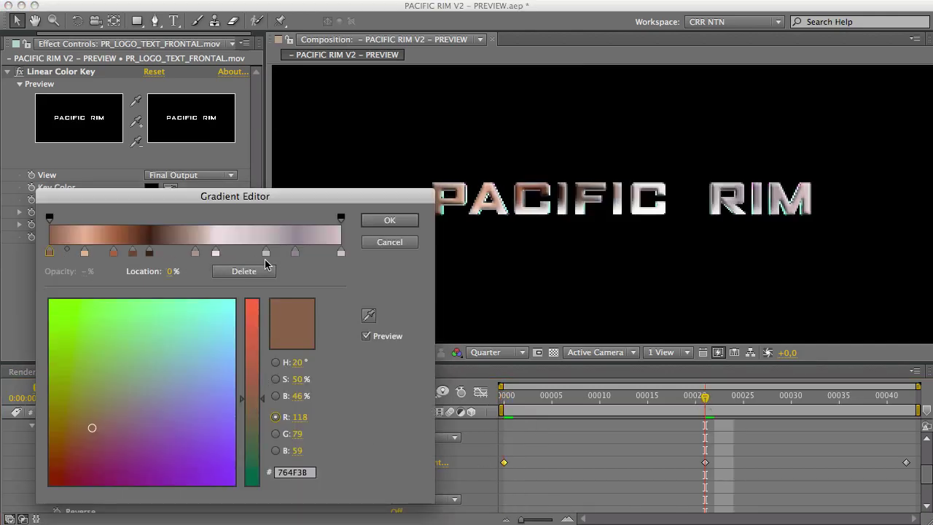
{"action": "left_click", "coordinate": [397, 222]}
{"action": "left_click", "coordinate": [904, 401]}
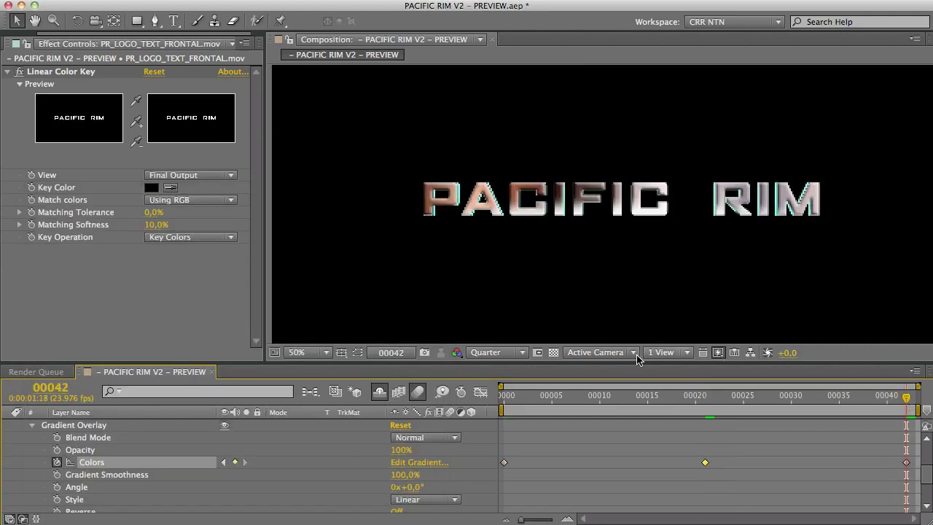
{"action": "left_click", "coordinate": [419, 462]}
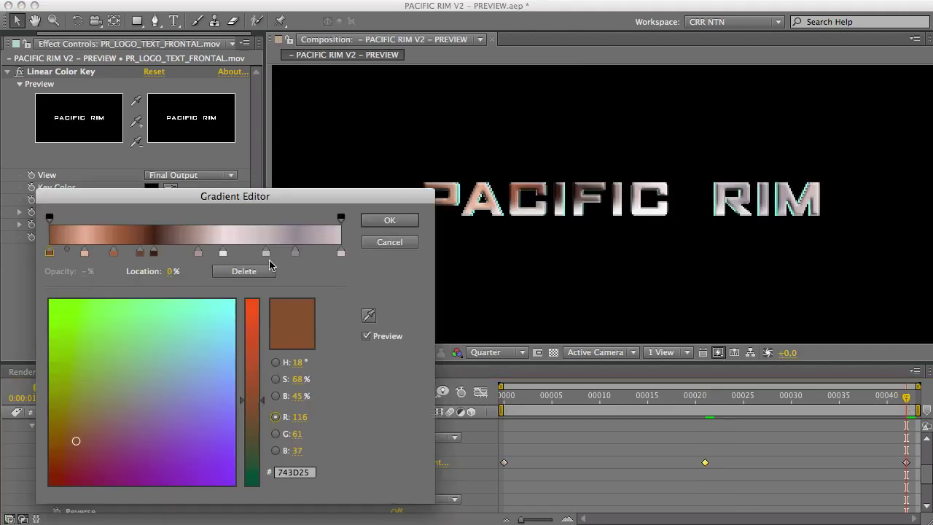
{"action": "left_click", "coordinate": [390, 220]}
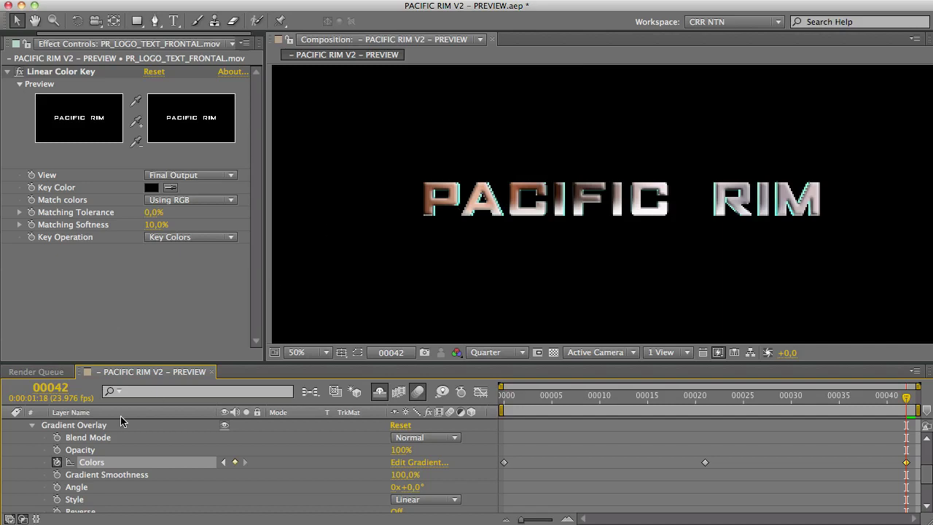
- Show the Bevel and Emboss settings of the frontal text layer and set the preview resolution to Full
{"action": "left_click", "coordinate": [31, 427]}
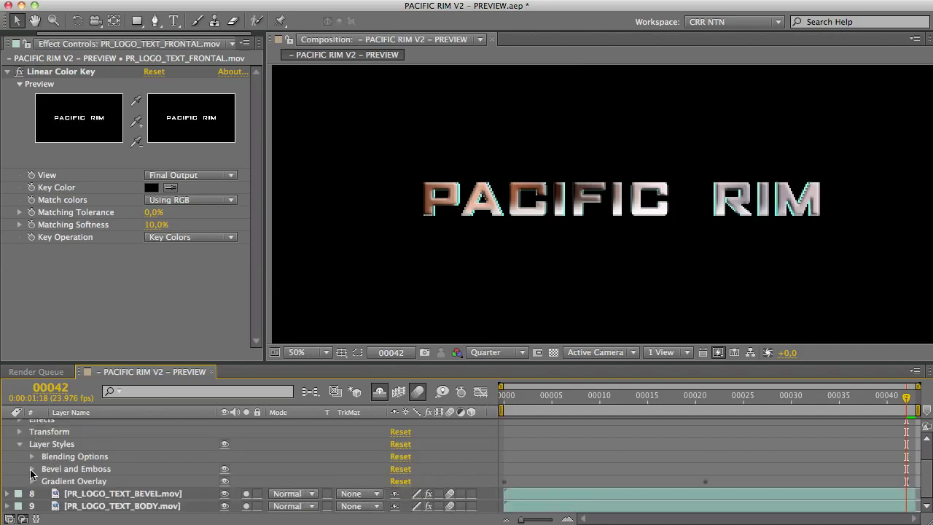
{"action": "left_click", "coordinate": [31, 469]}
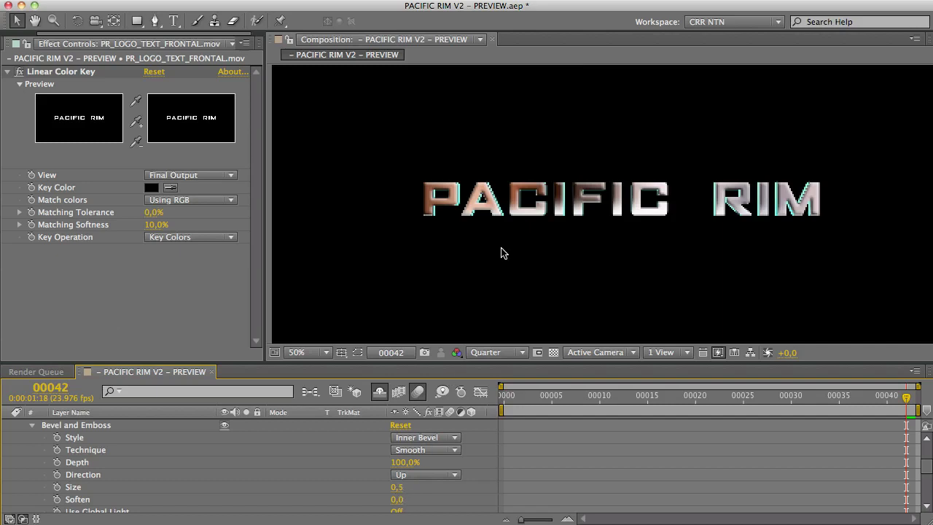
{"action": "left_click", "coordinate": [487, 350]}
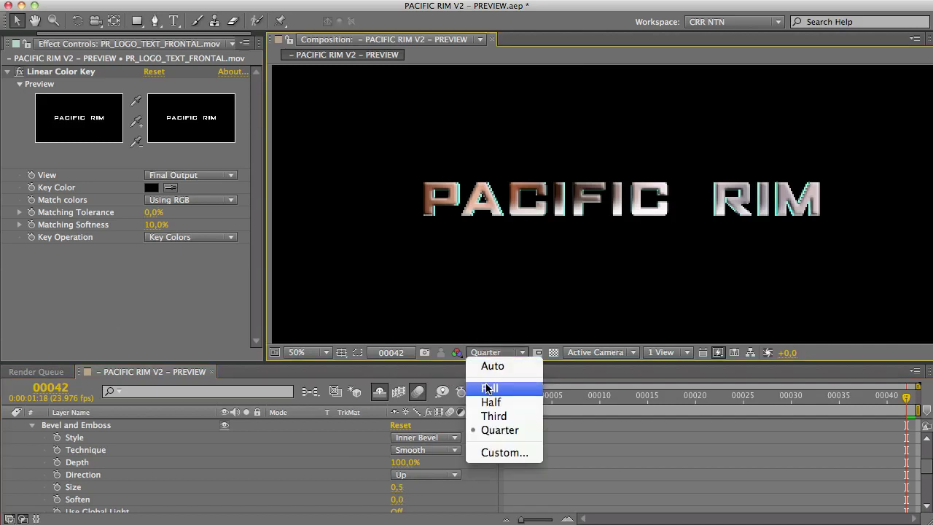
{"action": "left_click", "coordinate": [491, 384]}
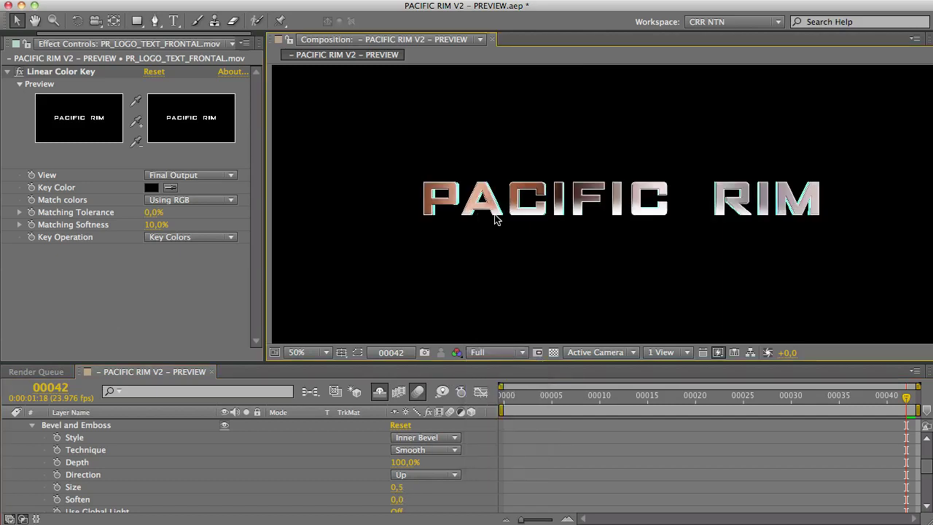
- Examine the bevel highlights along the edges of the PACIFIC RIM letters at 100% magnification
{"action": "key", "text": "period"}
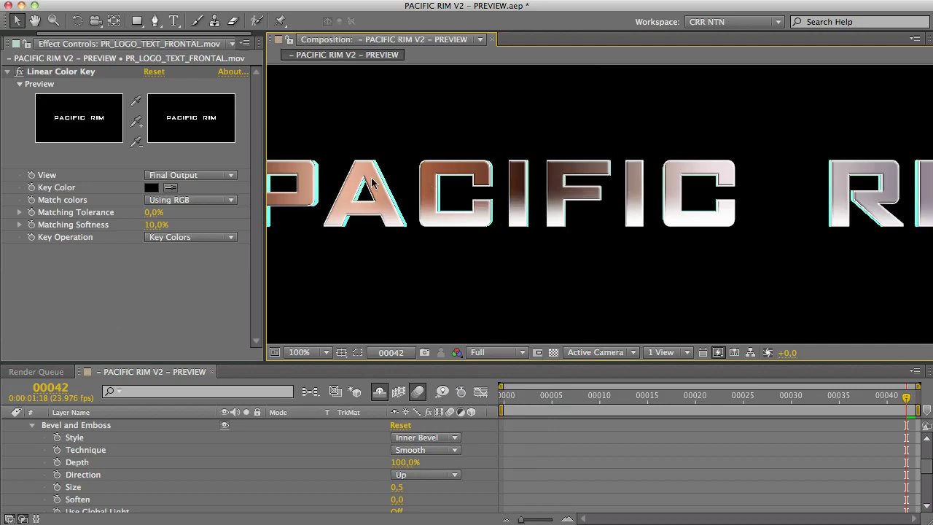
{"action": "key", "text": "h"}
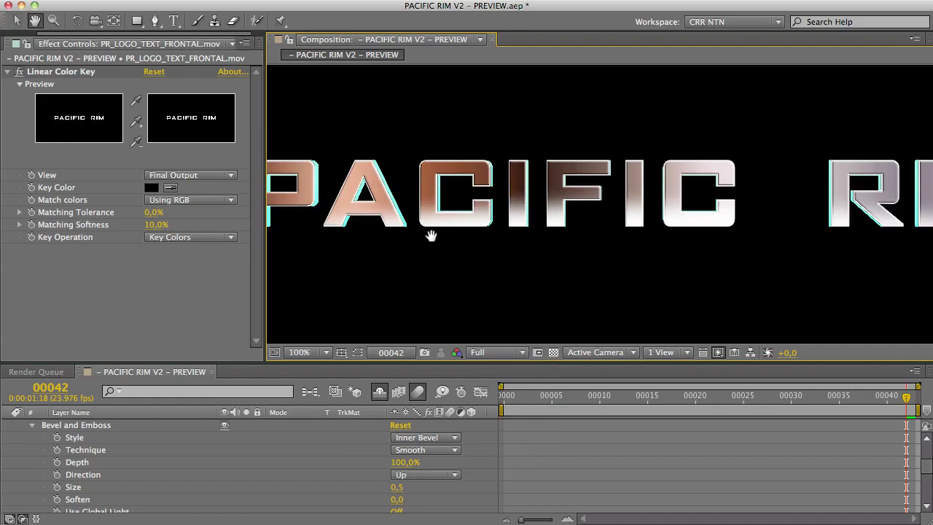
{"action": "left_click_drag", "start_coordinate": [429, 232], "coordinate": [261, 232]}
{"action": "left_click_drag", "start_coordinate": [505, 242], "coordinate": [629, 227]}
{"action": "key", "text": "v"}
{"action": "key", "text": "comma"}
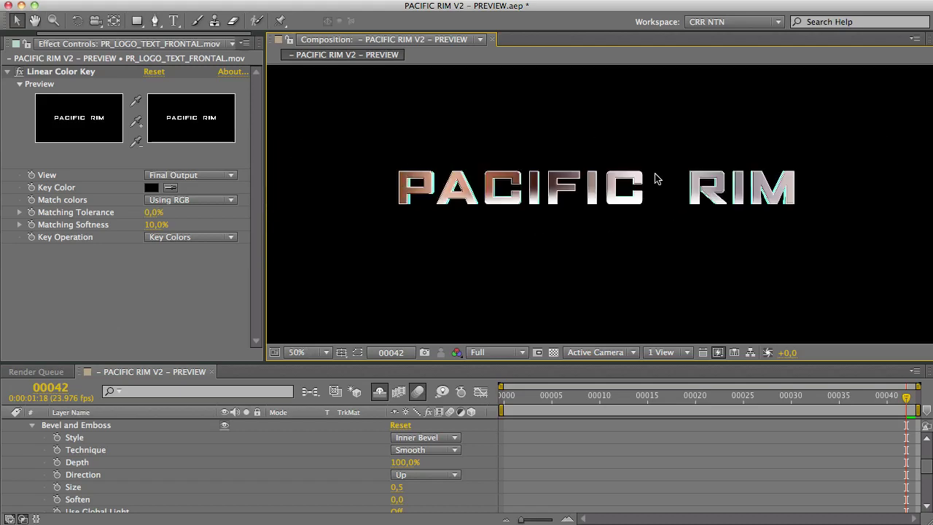
- Collapse the properties of PR_LOGO_TEXT_FRONTAL.mov and show the effect settings of PR_LOGO_TEXT_BEVEL.mov
{"action": "left_click", "coordinate": [32, 425]}
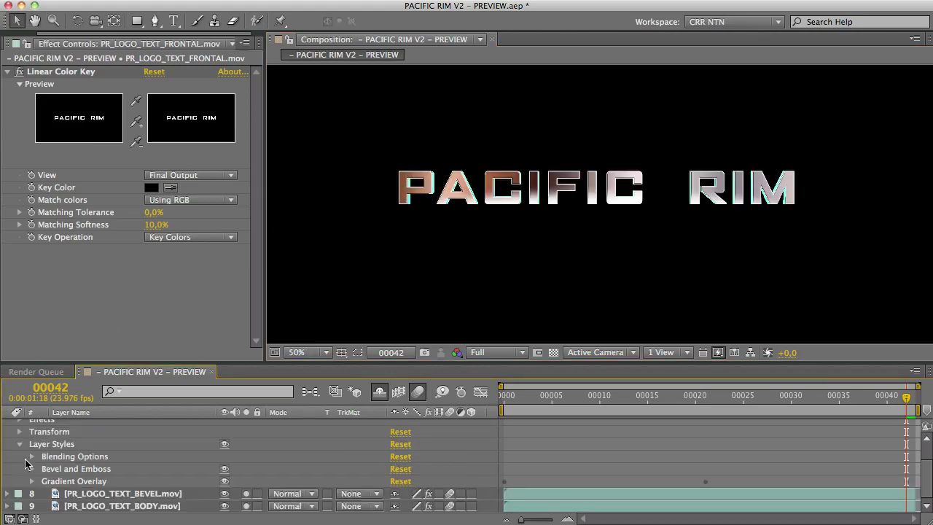
{"action": "left_click", "coordinate": [21, 444]}
{"action": "left_click", "coordinate": [7, 437]}
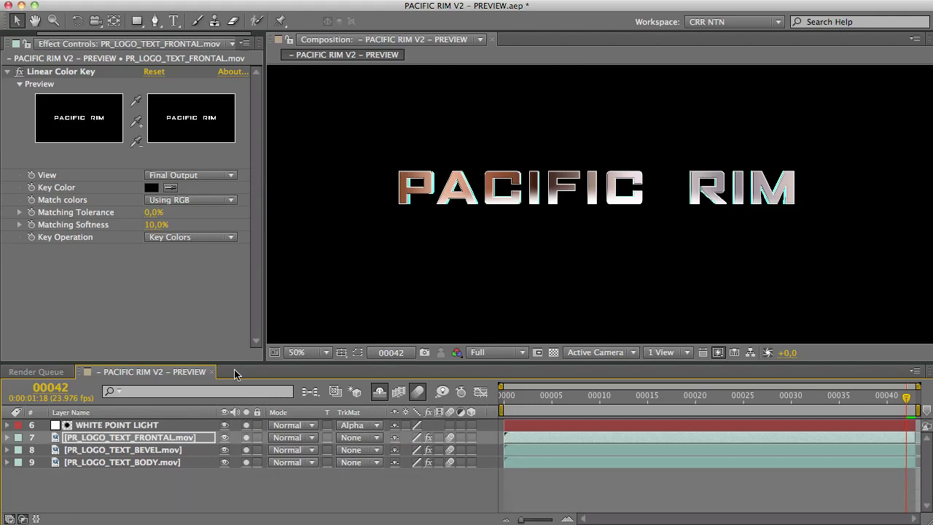
{"action": "left_click", "coordinate": [113, 450]}
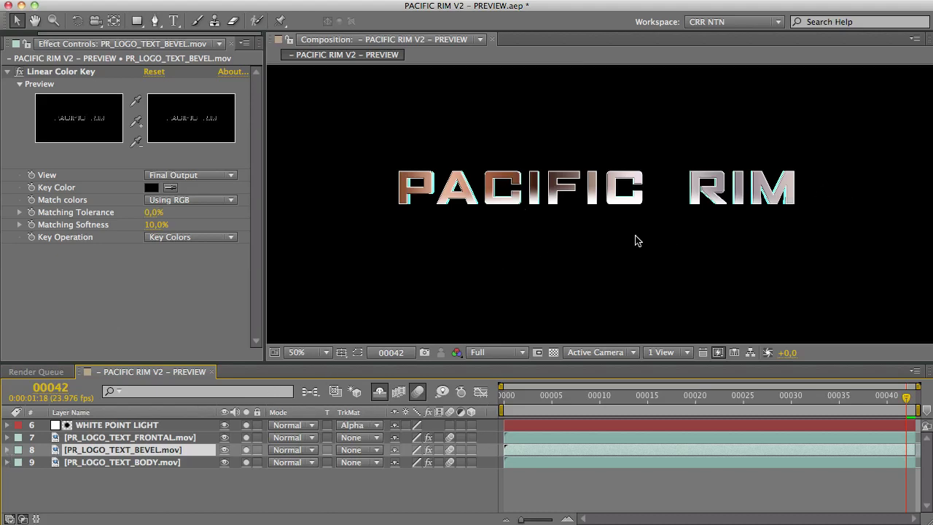
- Expand the Layer Styles of PR_LOGO_TEXT_BODY.mov and show its Gradient Overlay properties
{"action": "left_click", "coordinate": [84, 465]}
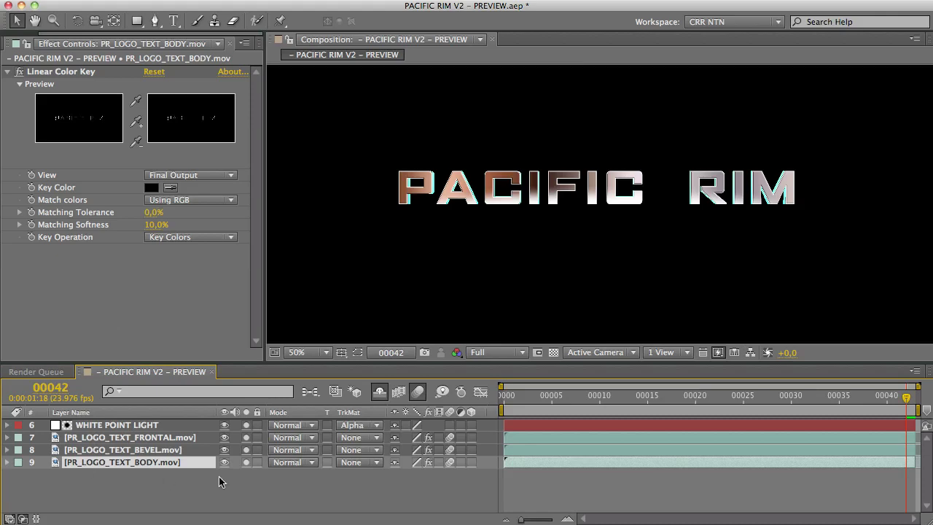
{"action": "left_click", "coordinate": [8, 462]}
{"action": "left_click", "coordinate": [19, 500]}
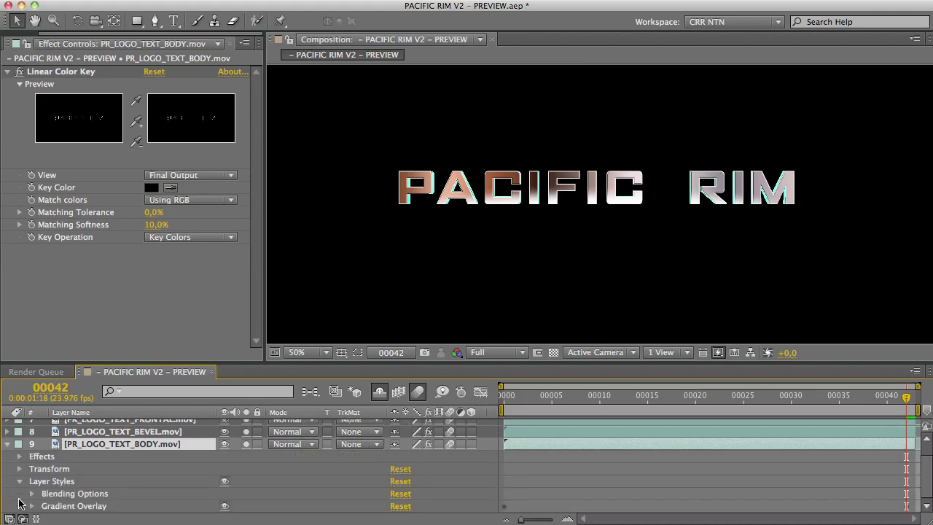
{"action": "left_click", "coordinate": [32, 507]}
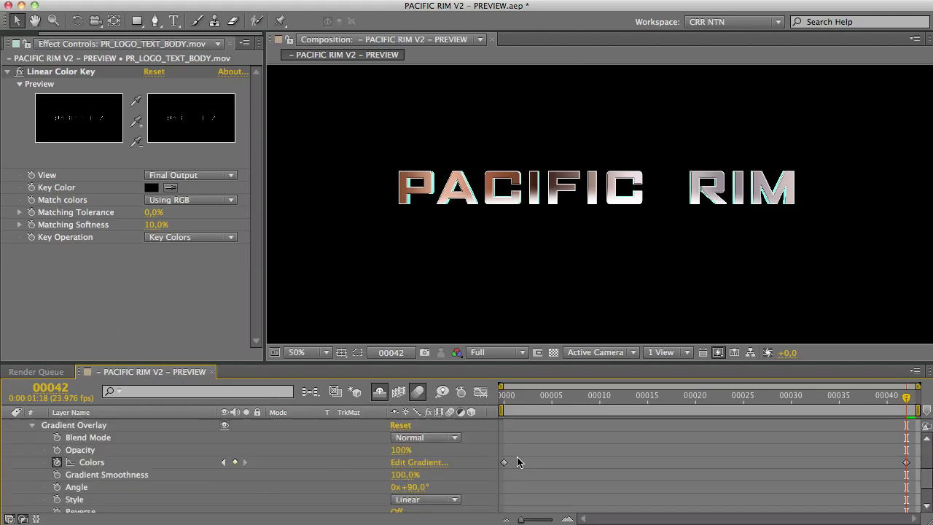
- Examine the body text's Gradient Overlay colors at the keyframes on frames 0 and 42 in the Gradient Editor
{"action": "left_click_drag", "start_coordinate": [567, 403], "coordinate": [501, 399]}
{"action": "left_click", "coordinate": [419, 462]}
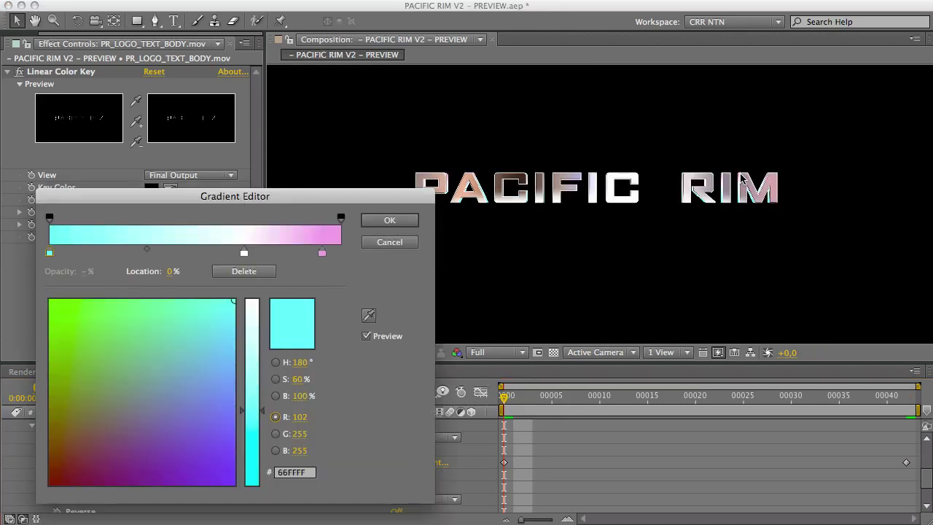
{"action": "left_click", "coordinate": [391, 219]}
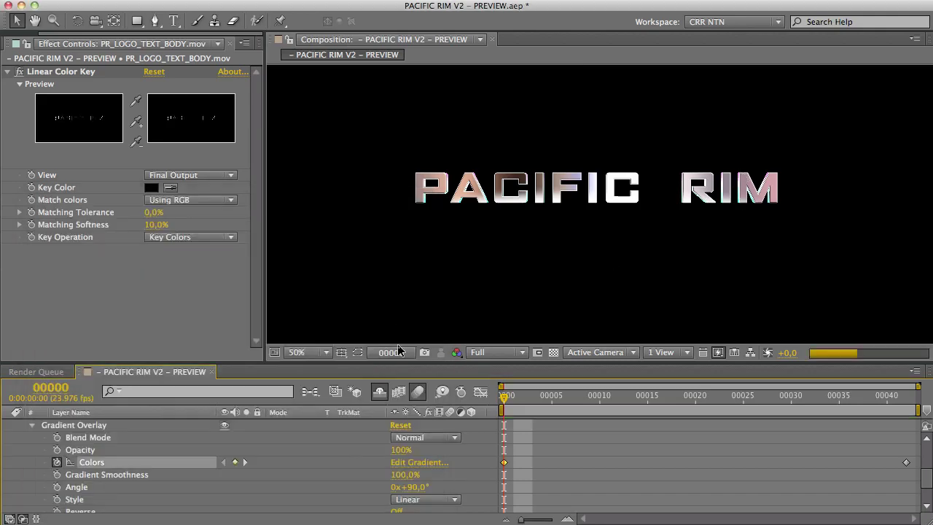
{"action": "left_click", "coordinate": [906, 397]}
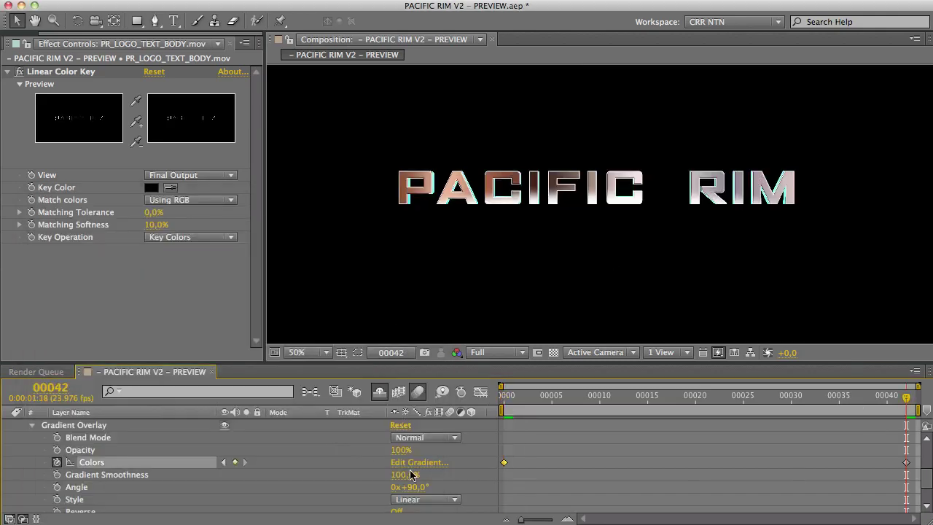
{"action": "left_click", "coordinate": [431, 463]}
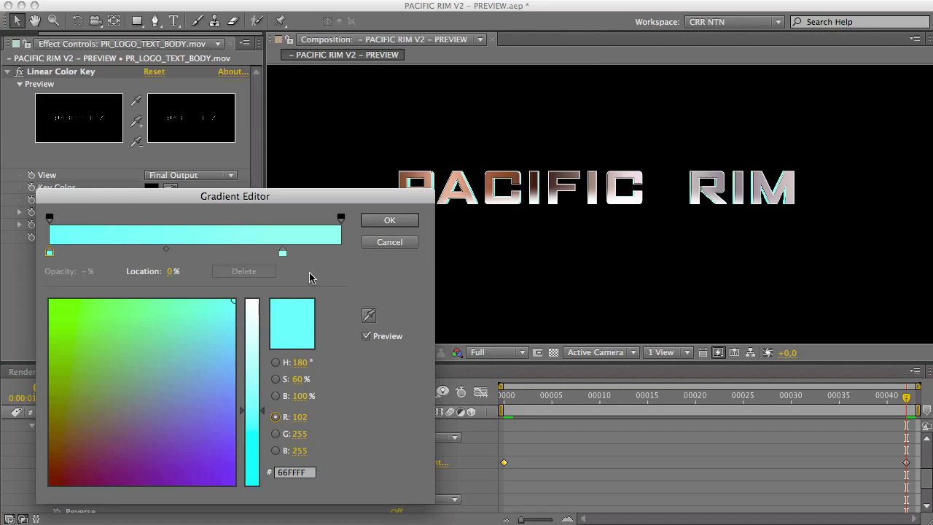
{"action": "left_click", "coordinate": [389, 219]}
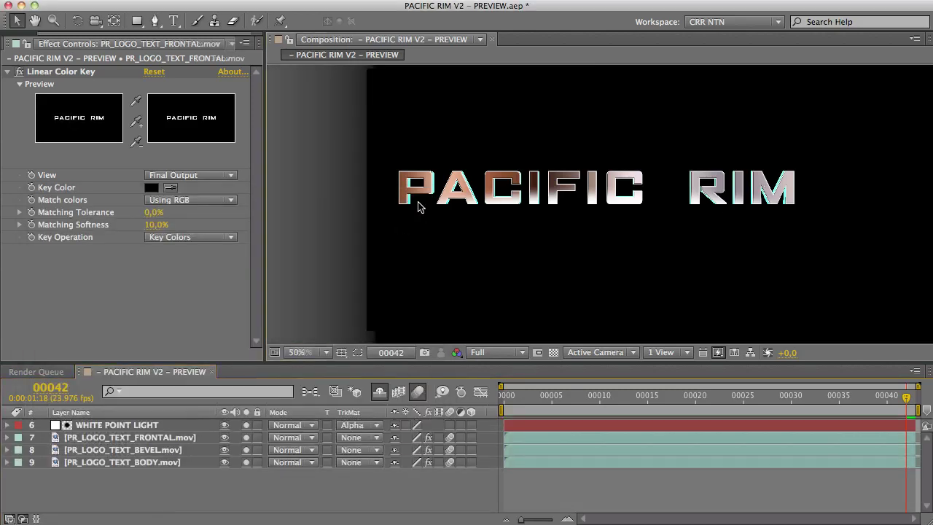
- Set the track matte of the WHITE POINT LIGHT layer to None with the whole composition in view
{"action": "key", "text": "comma"}
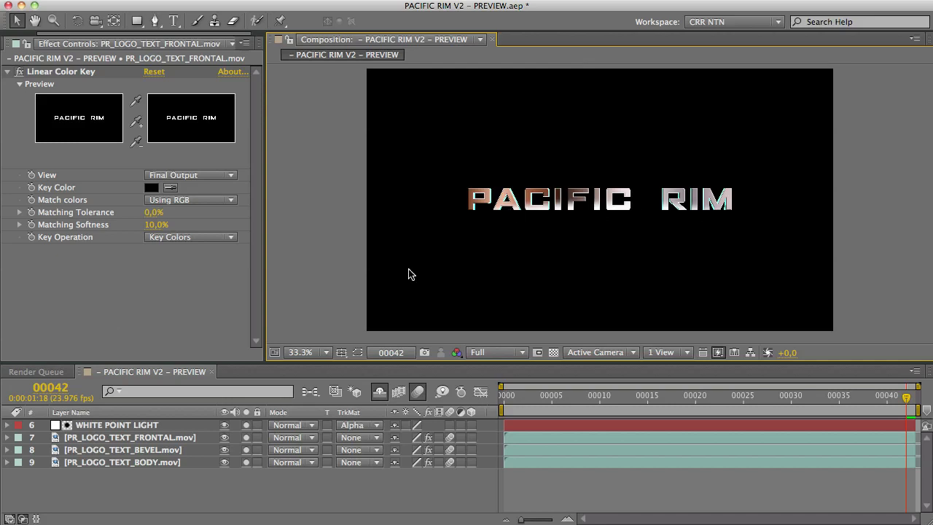
{"action": "left_click", "coordinate": [360, 427]}
{"action": "left_click", "coordinate": [360, 438]}
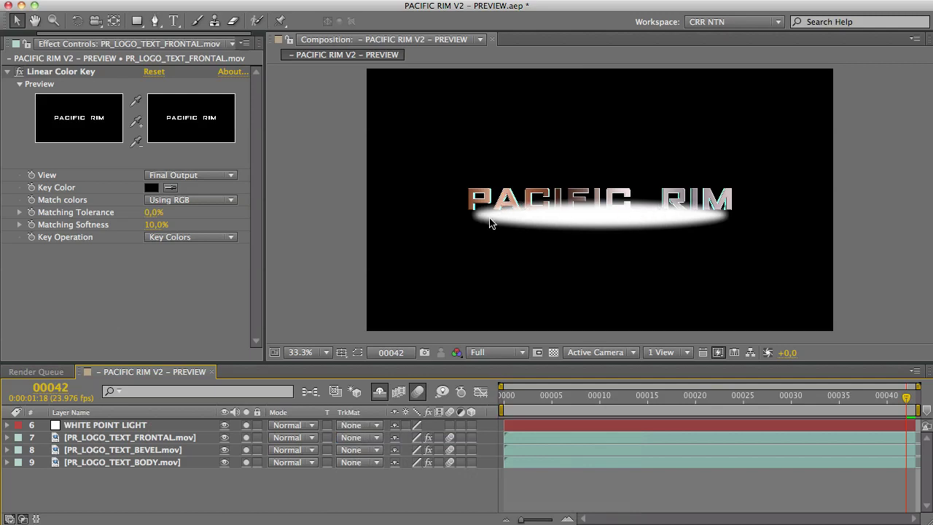
- Compare the WHITE POINT LIGHT layer's Scale keyframes on frames 1 and 42 and show its mask outline and Mask Feather
{"action": "key", "text": "u"}
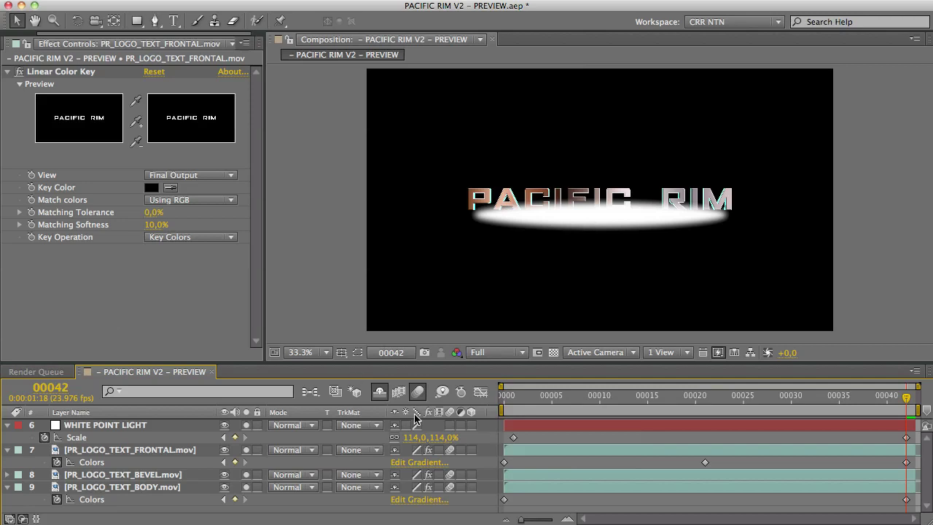
{"action": "left_click", "coordinate": [513, 413]}
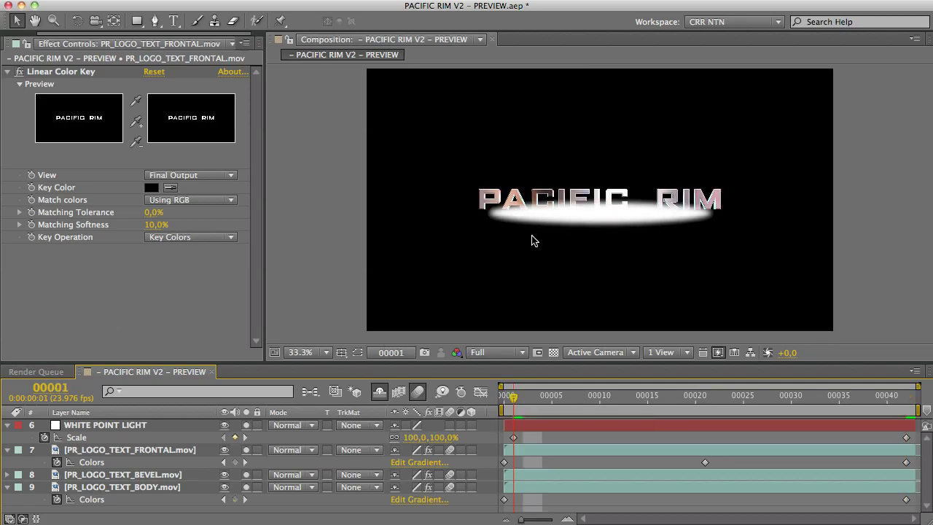
{"action": "left_click", "coordinate": [893, 399]}
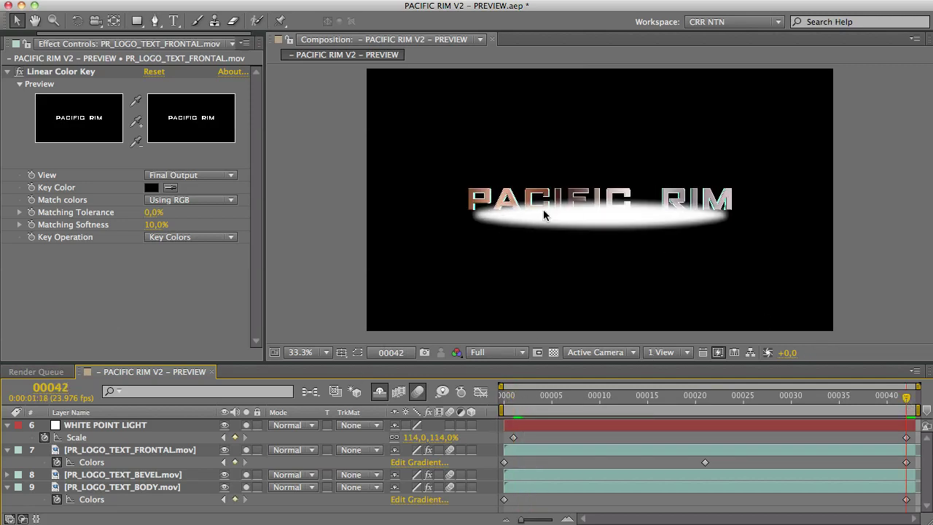
{"action": "left_click", "coordinate": [123, 428]}
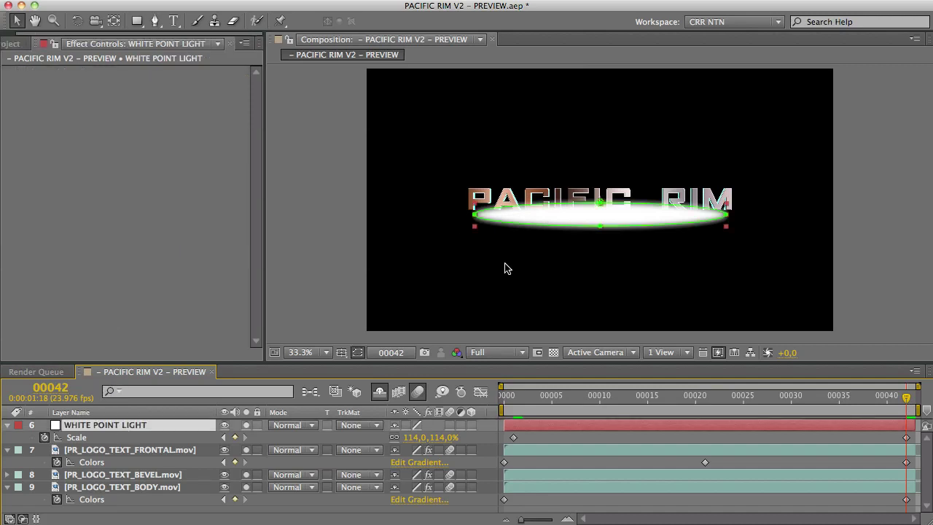
{"action": "key", "text": "f"}
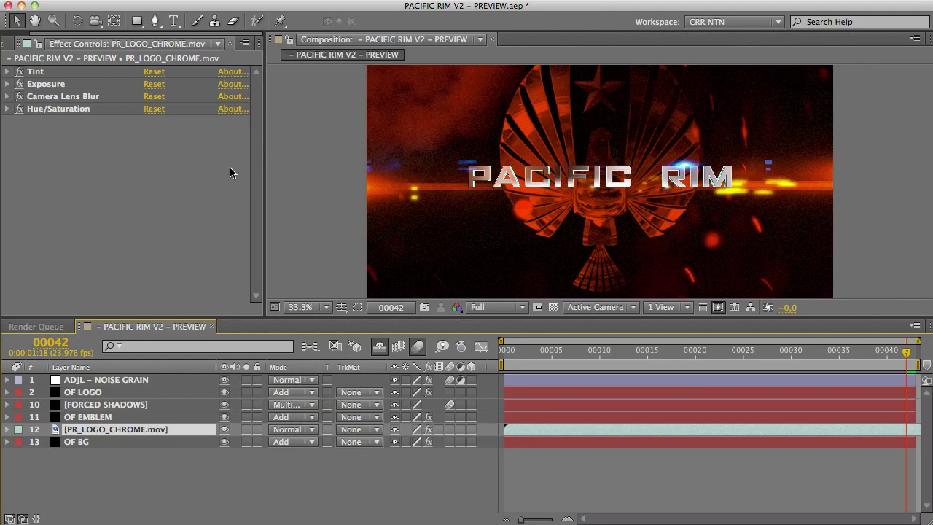
- Turn off all effects on PR_LOGO_CHROME.mov, re-enable only Tint and check its Map White To color
{"action": "left_click_drag", "start_coordinate": [19, 71], "coordinate": [19, 109]}
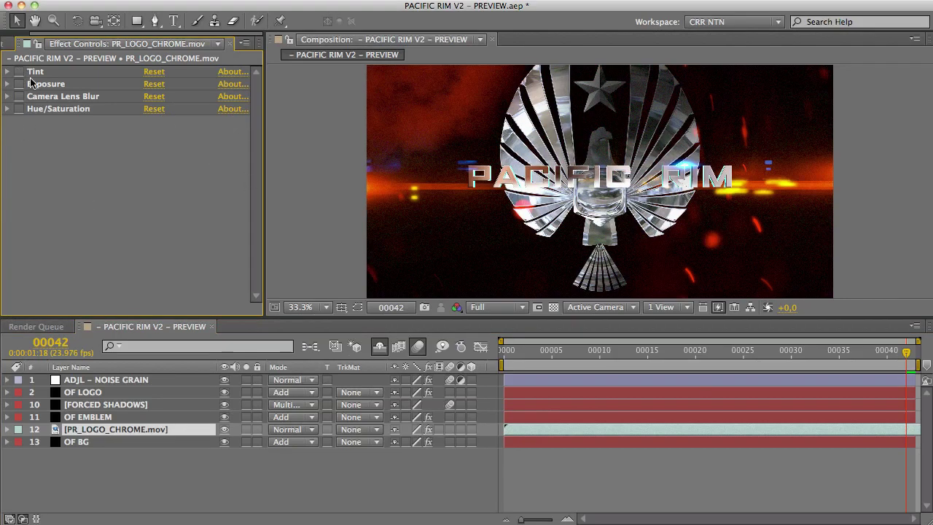
{"action": "left_click", "coordinate": [9, 72]}
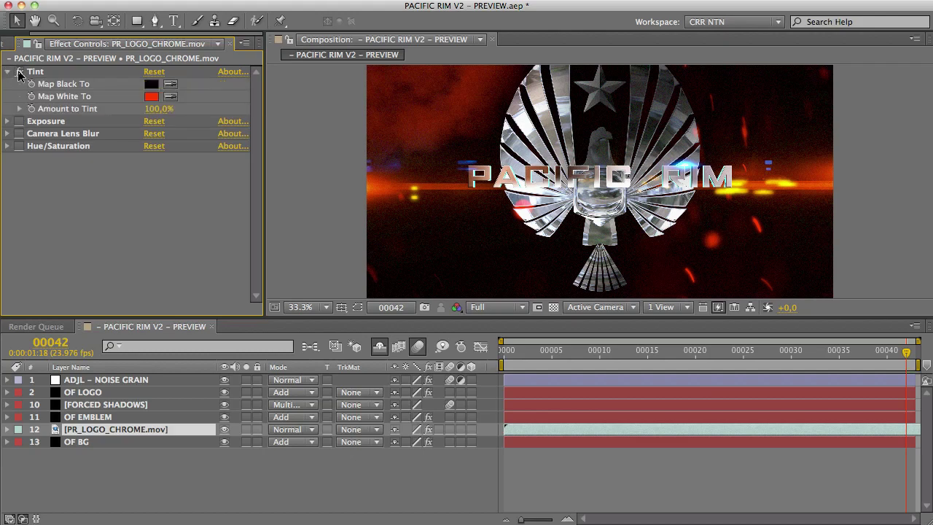
{"action": "left_click", "coordinate": [19, 71]}
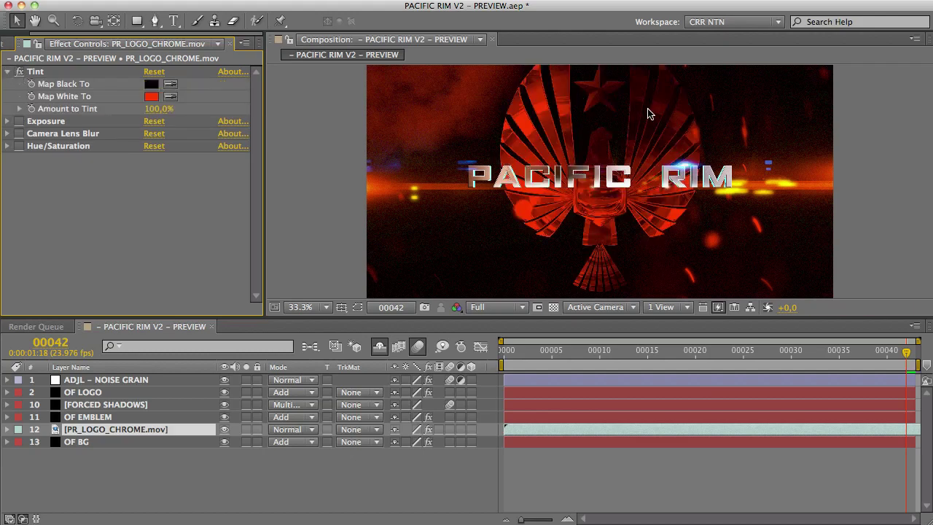
{"action": "left_click", "coordinate": [152, 96]}
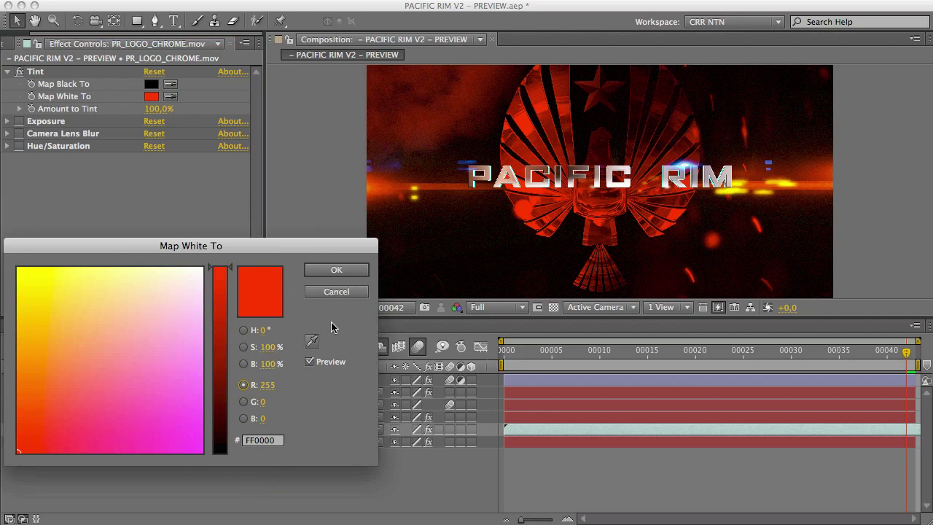
{"action": "left_click", "coordinate": [336, 272]}
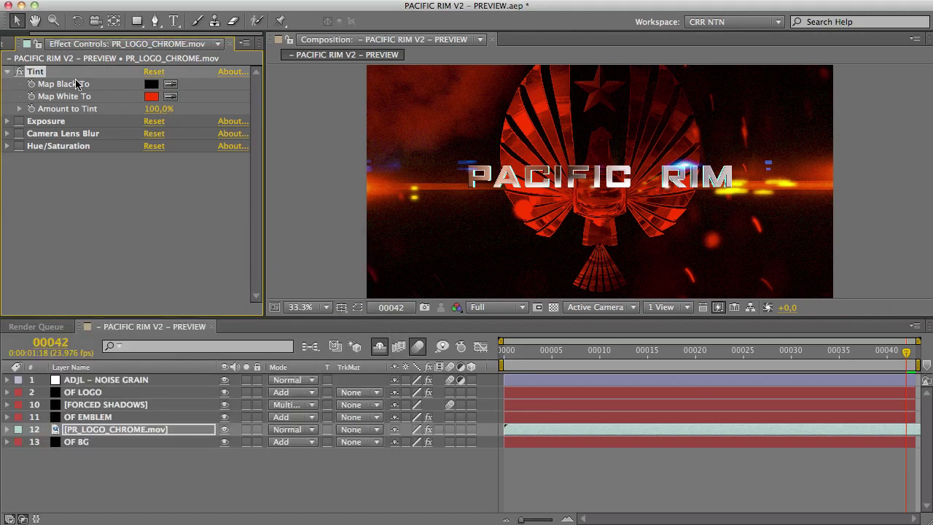
- Enable the Exposure effect on the chrome emblem layer and check its Exposure and Gamma Correction settings
{"action": "left_click", "coordinate": [7, 72]}
{"action": "left_click", "coordinate": [7, 84]}
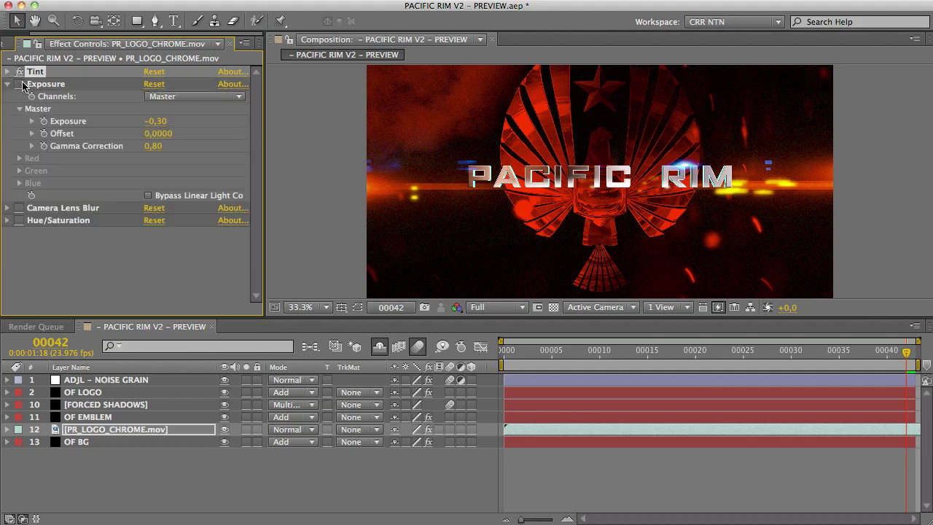
{"action": "left_click", "coordinate": [156, 121]}
{"action": "left_click", "coordinate": [155, 145]}
{"action": "type", "text": "0,8"}
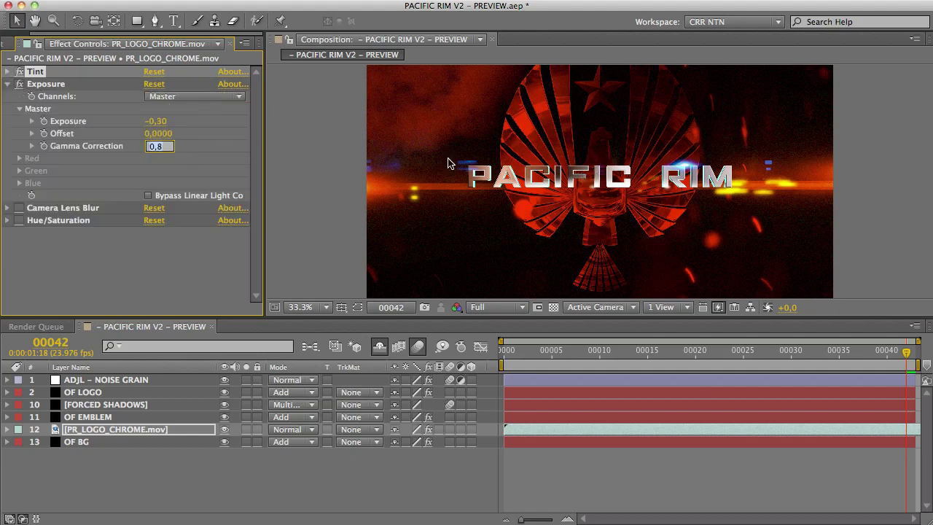
{"action": "left_click", "coordinate": [8, 84]}
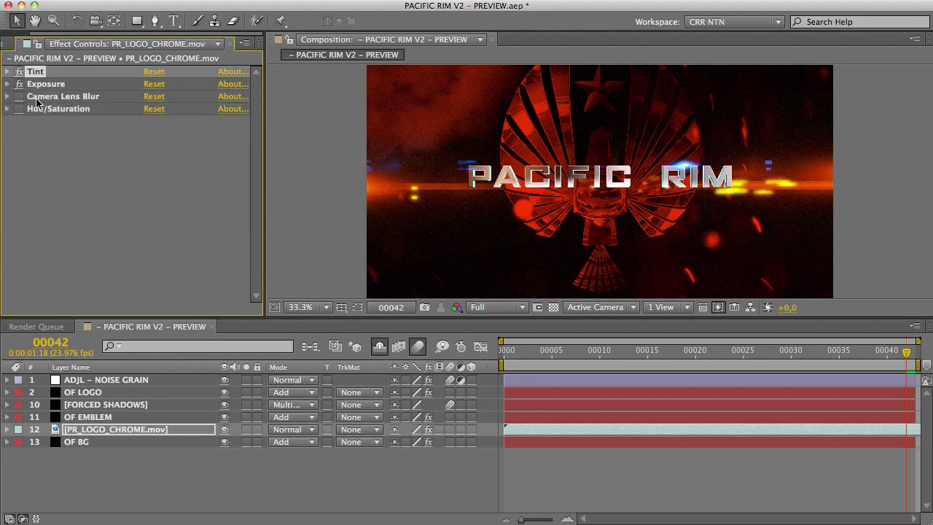
- Enable Camera Lens Blur on the chrome emblem layer and check its Blur Radius and iris Shape
{"action": "left_click", "coordinate": [8, 96]}
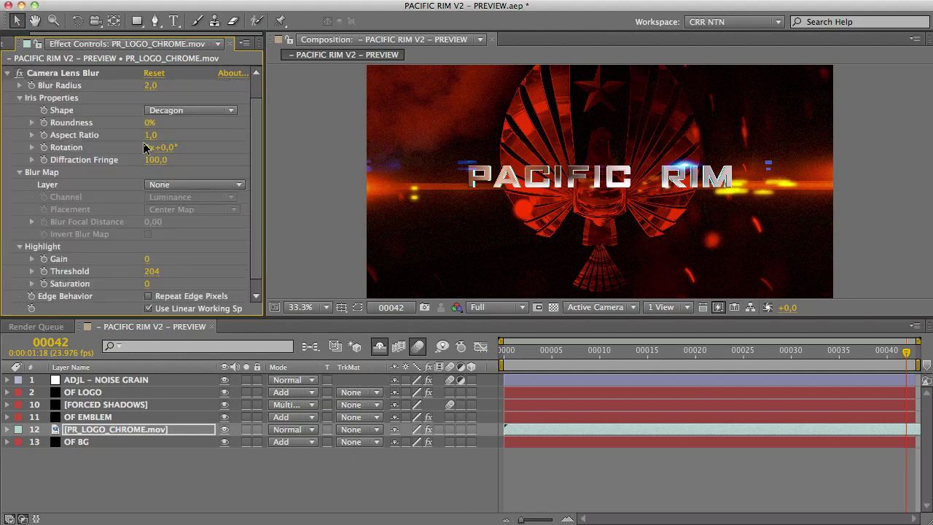
{"action": "left_click", "coordinate": [150, 85]}
{"action": "key", "text": "Return"}
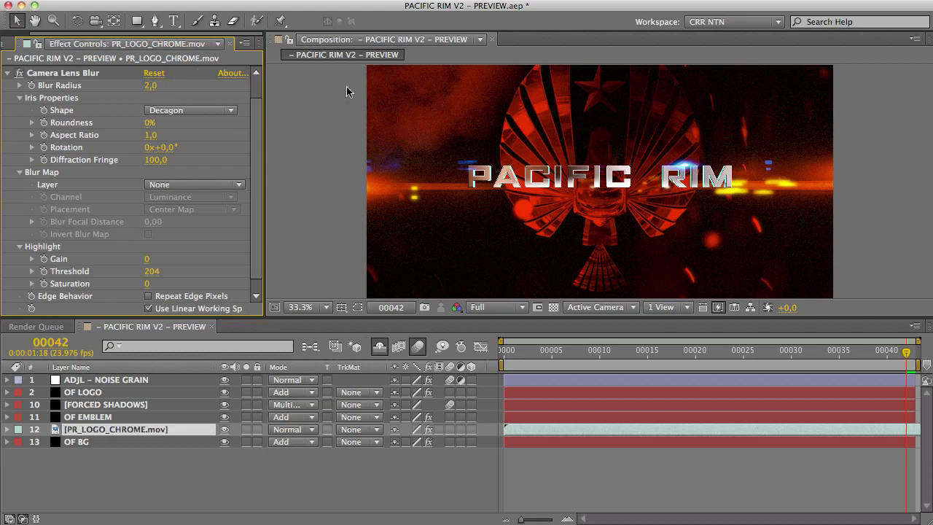
{"action": "left_click", "coordinate": [196, 110]}
{"action": "left_click", "coordinate": [180, 222]}
{"action": "left_click", "coordinate": [8, 72]}
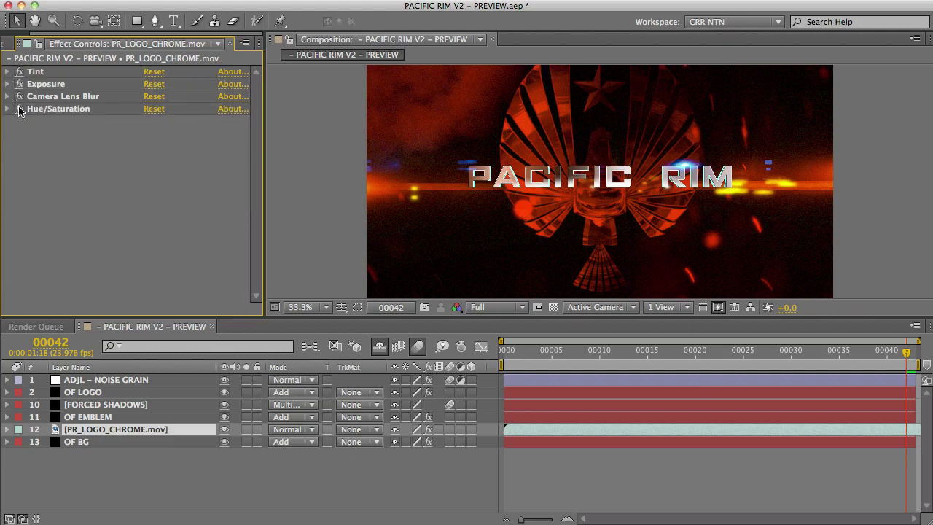
- Enable Hue/Saturation on the chrome emblem layer and check its Master Hue setting
{"action": "left_click", "coordinate": [8, 110]}
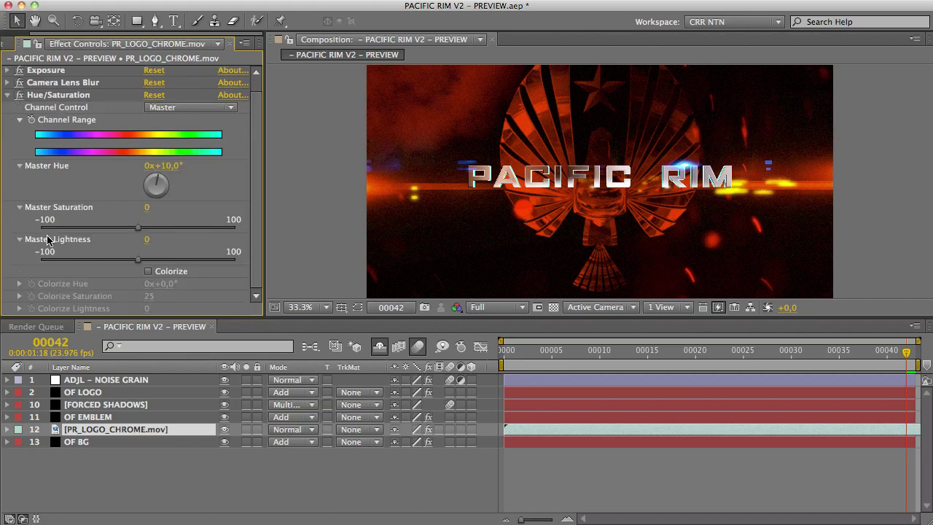
{"action": "left_click", "coordinate": [168, 166]}
{"action": "key", "text": "Return"}
{"action": "left_click", "coordinate": [6, 95]}
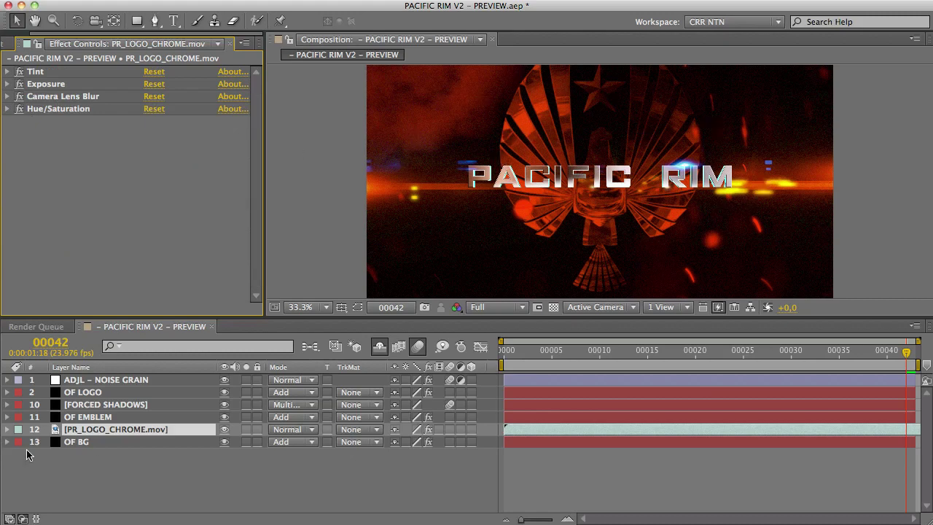
- Browse the flare layers, then hide and show the FORCED SHADOWS layer to compare the emblem with and without it
{"action": "left_click", "coordinate": [93, 441]}
{"action": "left_click", "coordinate": [94, 416]}
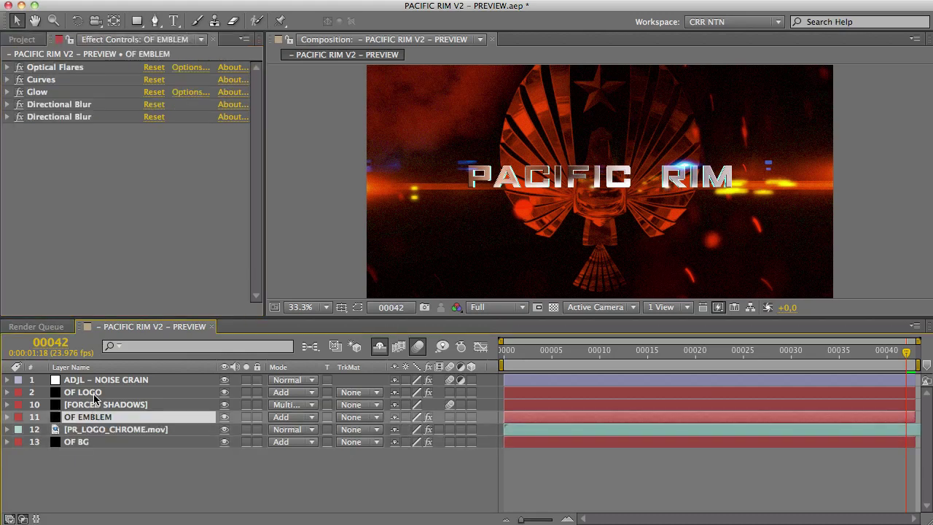
{"action": "left_click", "coordinate": [94, 393]}
{"action": "left_click", "coordinate": [126, 405]}
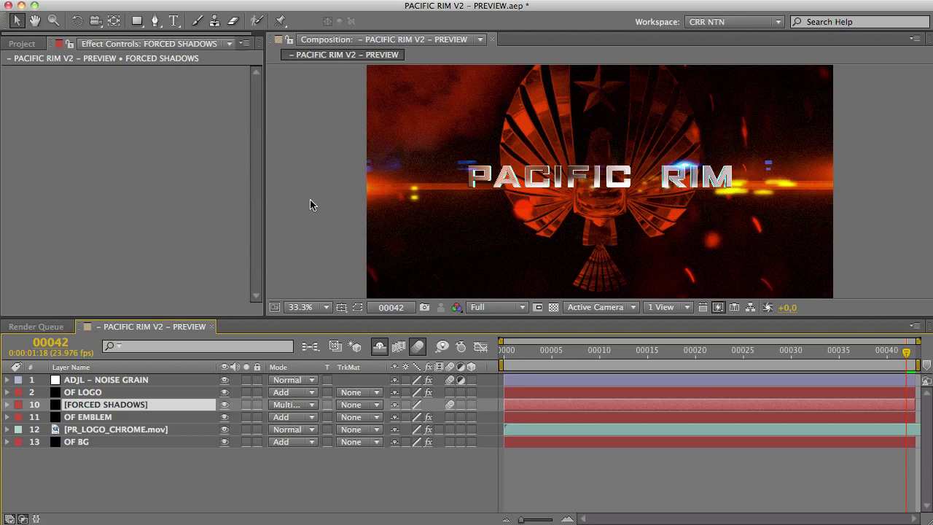
{"action": "left_click", "coordinate": [223, 404]}
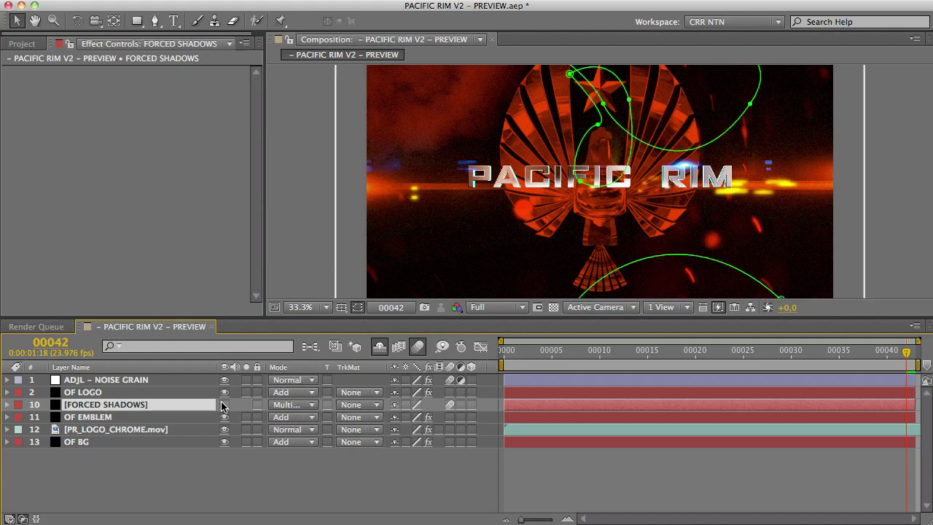
{"action": "left_click", "coordinate": [223, 404]}
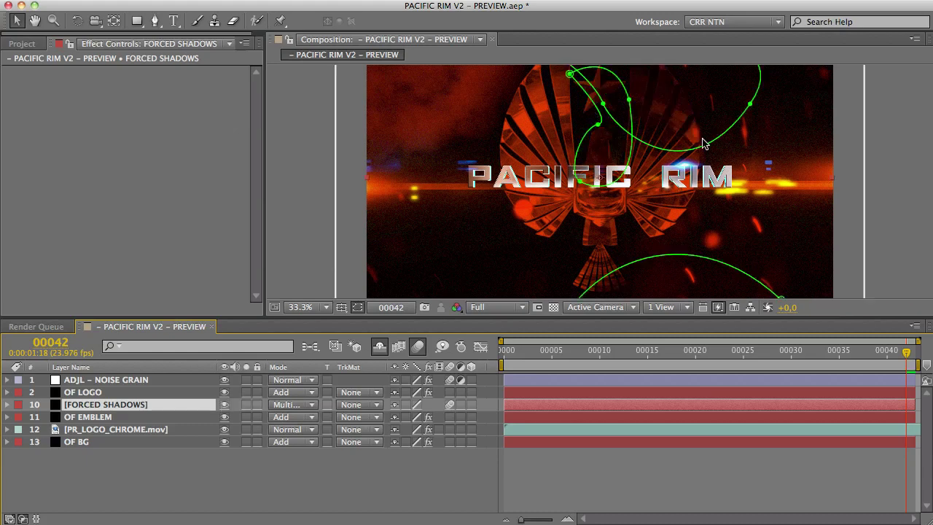
- Reveal the FORCED SHADOWS mask paths, preview at Quarter resolution and check the mask shapes at frames 0, 21 and 42
{"action": "key", "text": "m"}
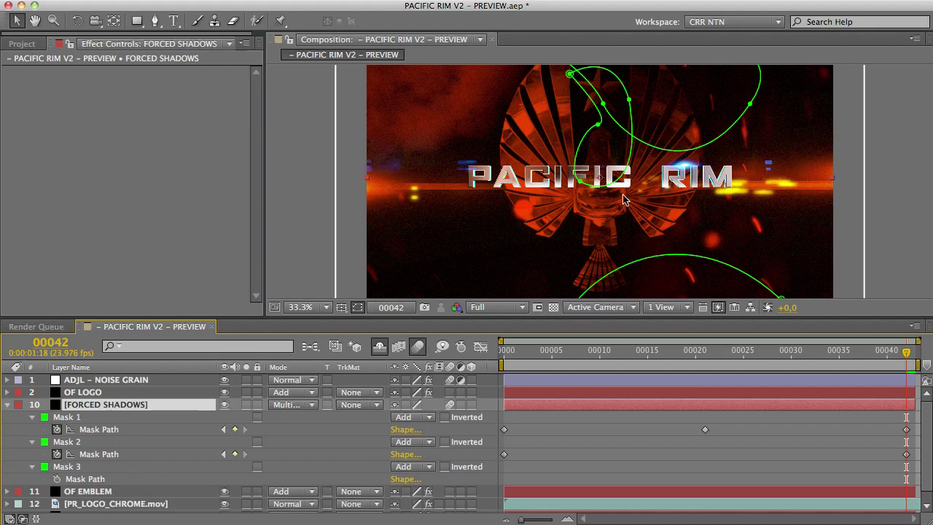
{"action": "left_click", "coordinate": [495, 306]}
{"action": "left_click", "coordinate": [504, 386]}
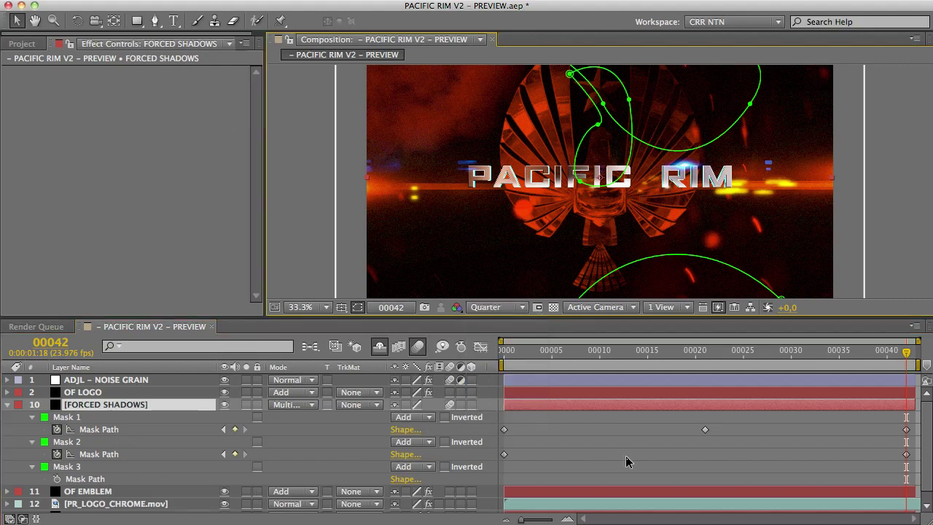
{"action": "left_click_drag", "start_coordinate": [553, 352], "coordinate": [487, 352]}
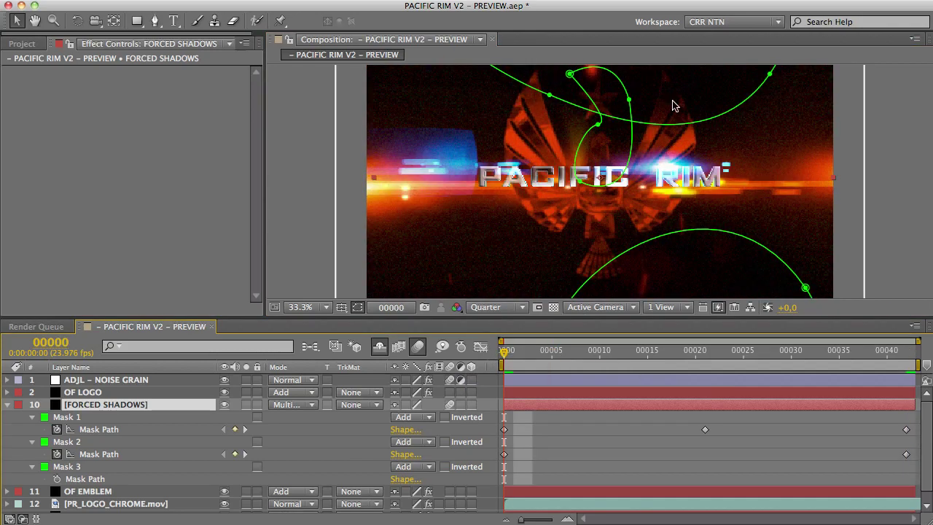
{"action": "left_click", "coordinate": [704, 350]}
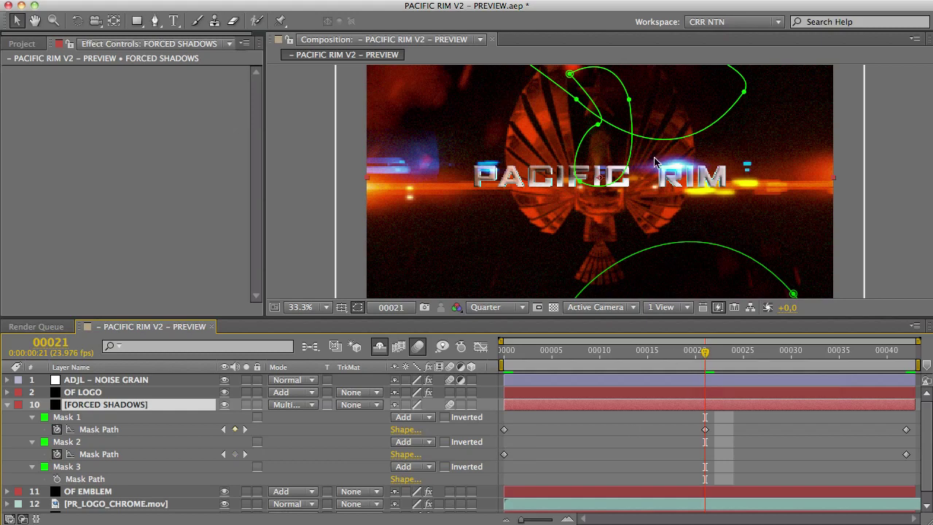
{"action": "left_click", "coordinate": [906, 353]}
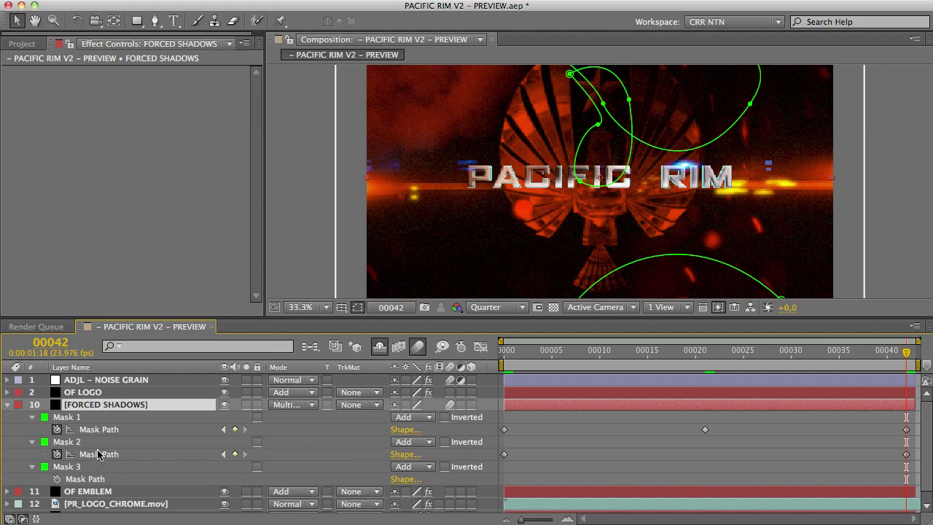
- Reveal the Mask Feather settings of the three FORCED SHADOWS masks and check their values
{"action": "key", "text": "f"}
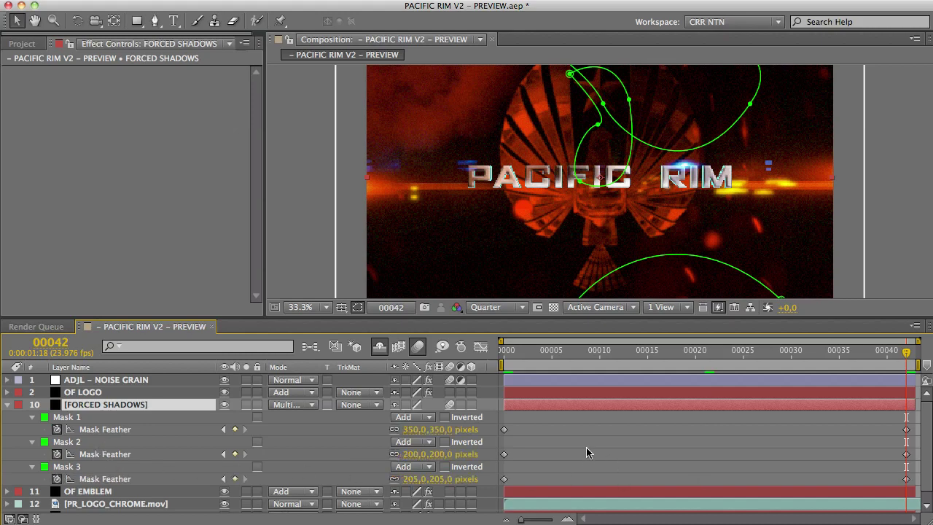
{"action": "left_click", "coordinate": [414, 429]}
{"action": "left_click", "coordinate": [323, 437]}
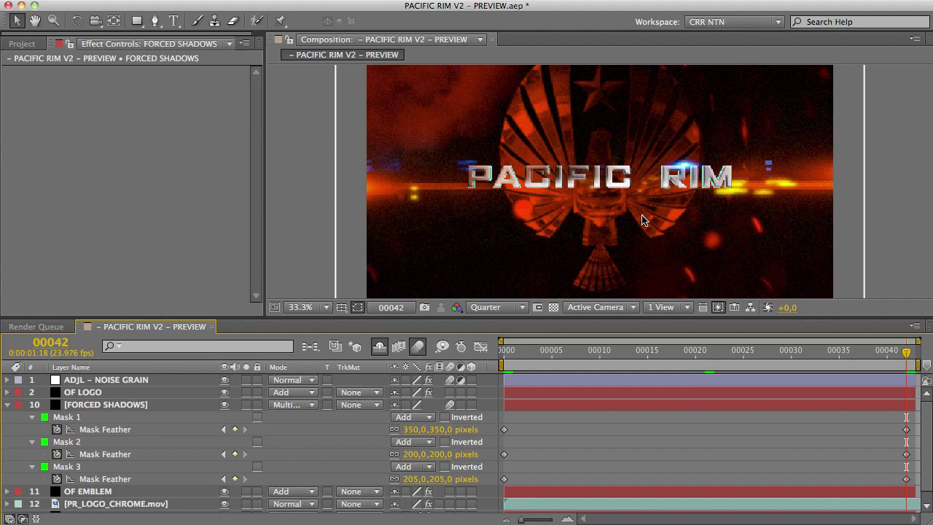
- Check the FORCED SHADOWS blending mode, keep it on Multiply and collapse the layer's properties
{"action": "left_click", "coordinate": [291, 405]}
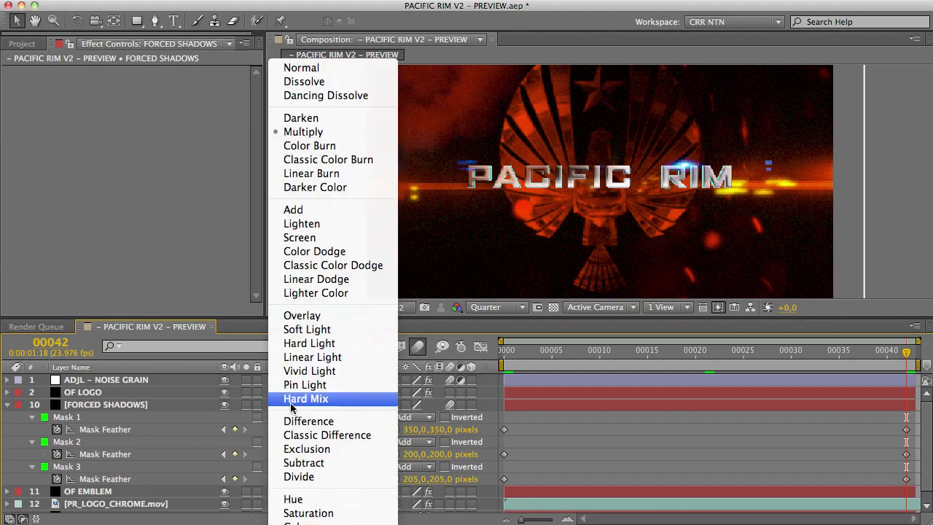
{"action": "left_click", "coordinate": [299, 132]}
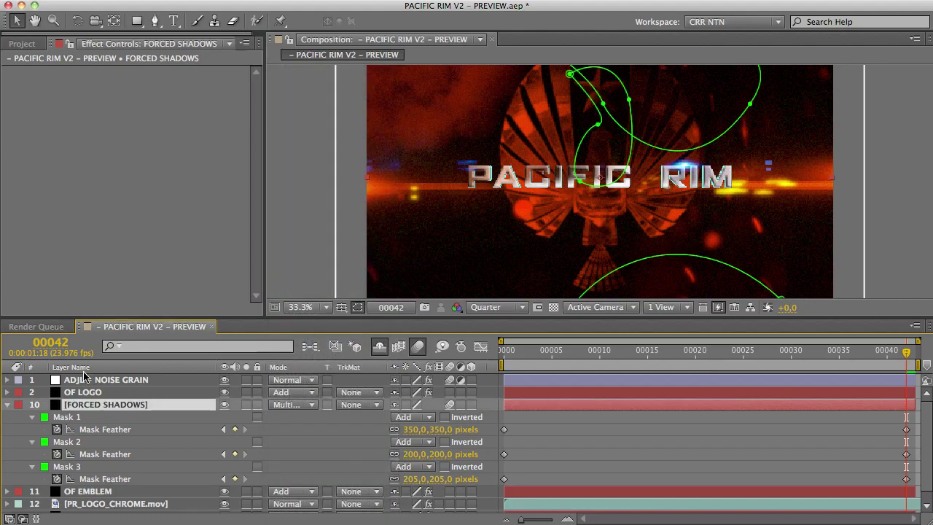
{"action": "left_click", "coordinate": [7, 404]}
{"action": "left_click", "coordinate": [146, 478]}
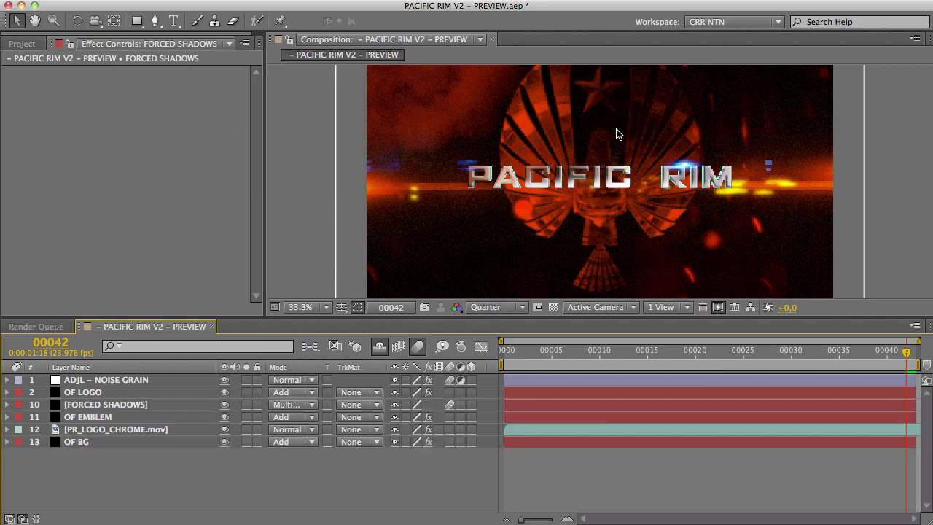
- Compare the emblem without and with the forced shadows, and return the preview resolution to Full
{"action": "left_click", "coordinate": [225, 405]}
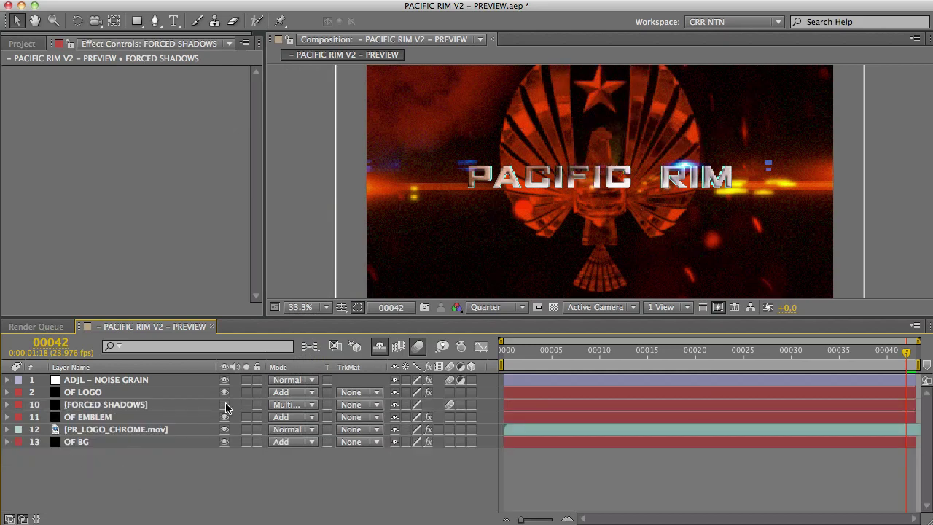
{"action": "left_click", "coordinate": [225, 405]}
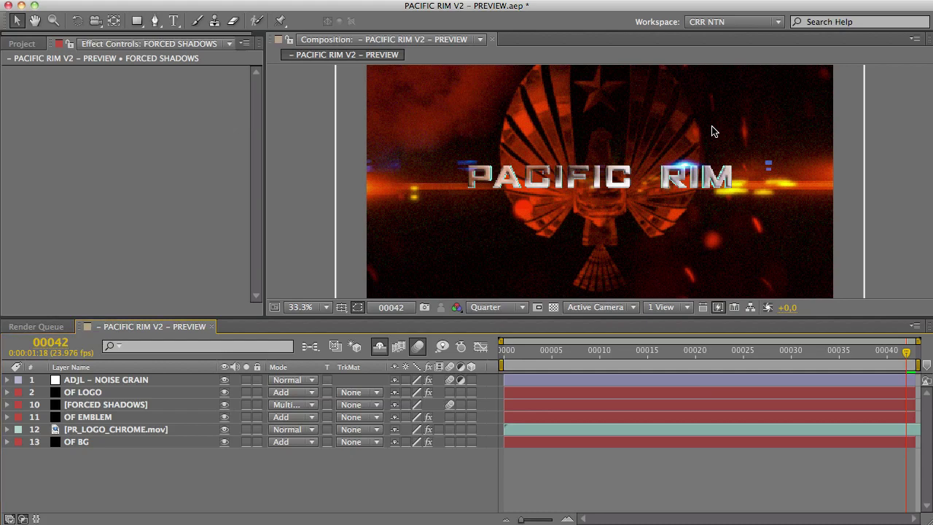
{"action": "left_click", "coordinate": [496, 307]}
{"action": "left_click", "coordinate": [488, 340]}
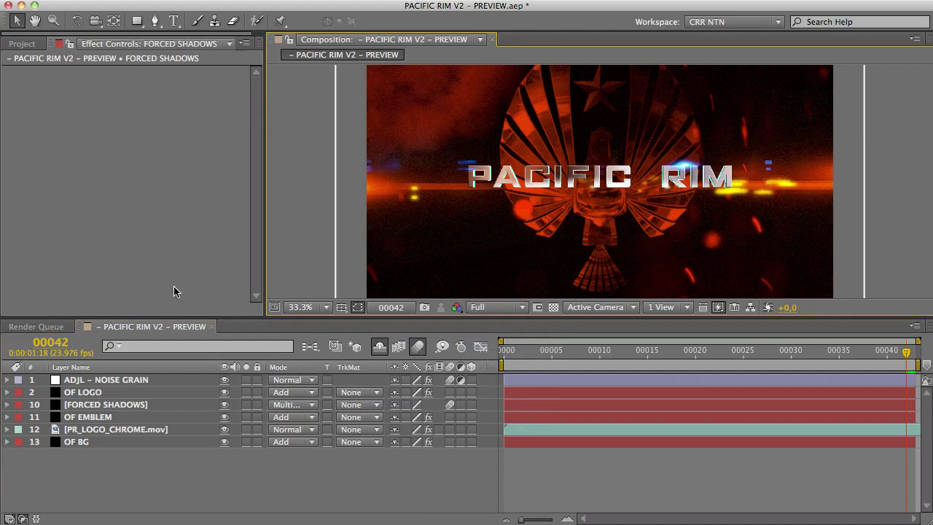
- Review the effects applied to the OF BG, OF EMBLEM and OF LOGO layers one after another
{"action": "left_click", "coordinate": [99, 443]}
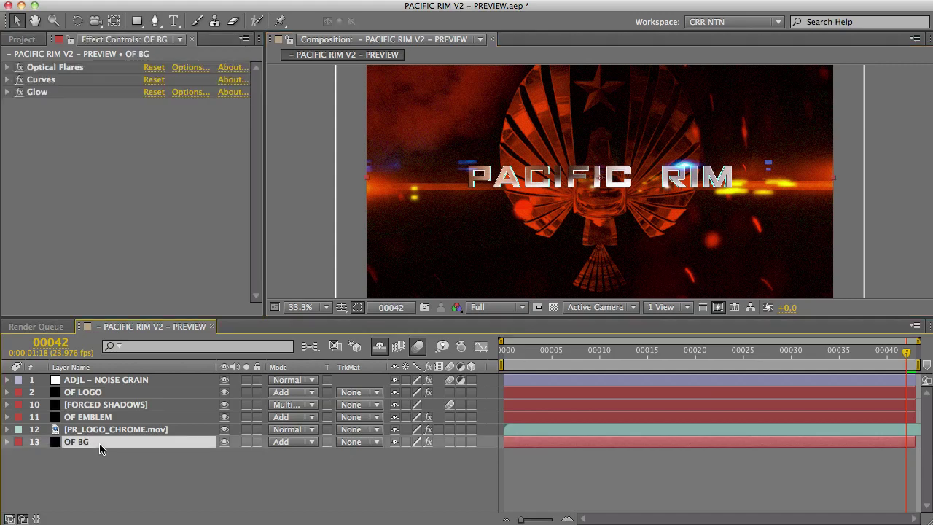
{"action": "left_click", "coordinate": [95, 419]}
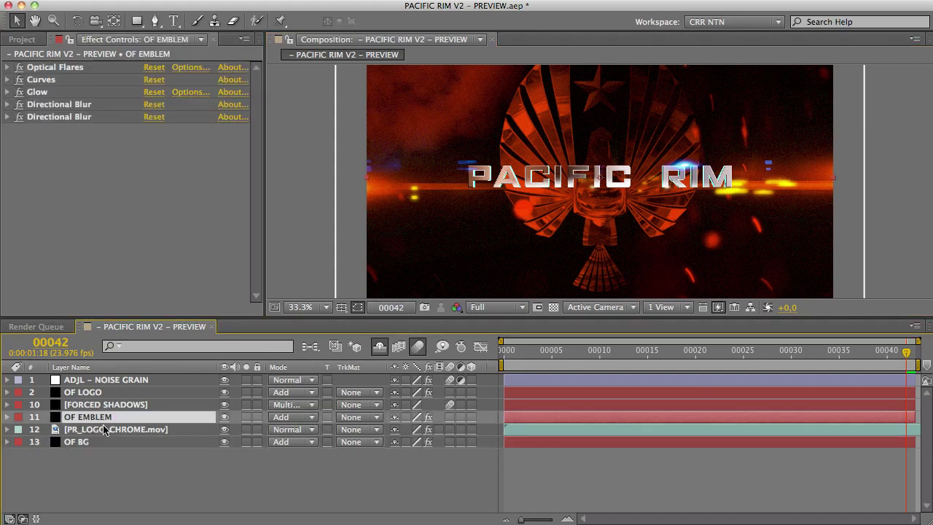
{"action": "left_click", "coordinate": [96, 393]}
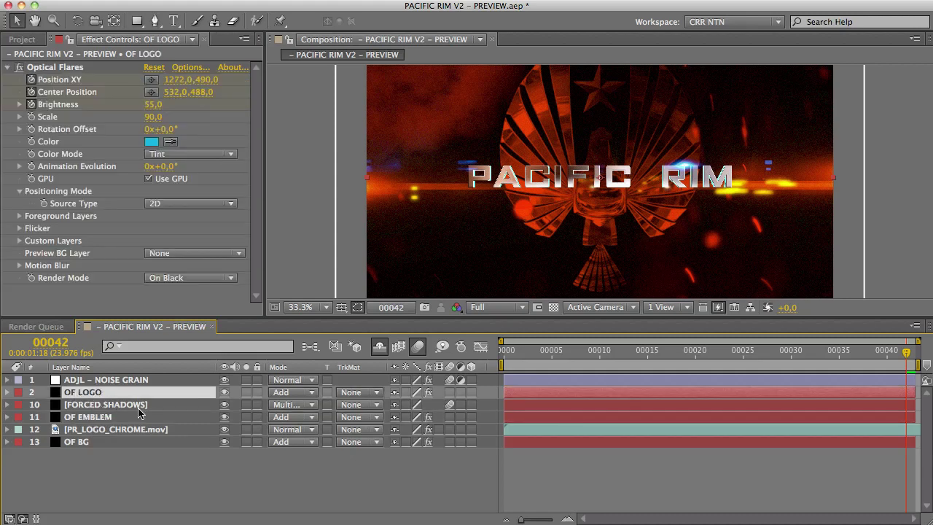
- Solo the OF BG, OF EMBLEM and OF LOGO layers and inspect the flares at frames 6, 21 and 0
{"action": "left_click", "coordinate": [246, 441]}
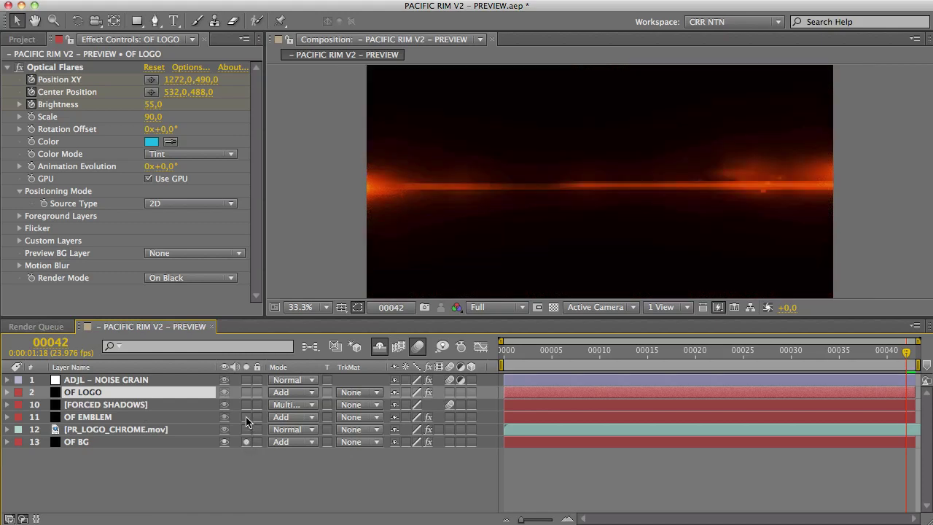
{"action": "left_click", "coordinate": [246, 417]}
{"action": "left_click", "coordinate": [247, 392]}
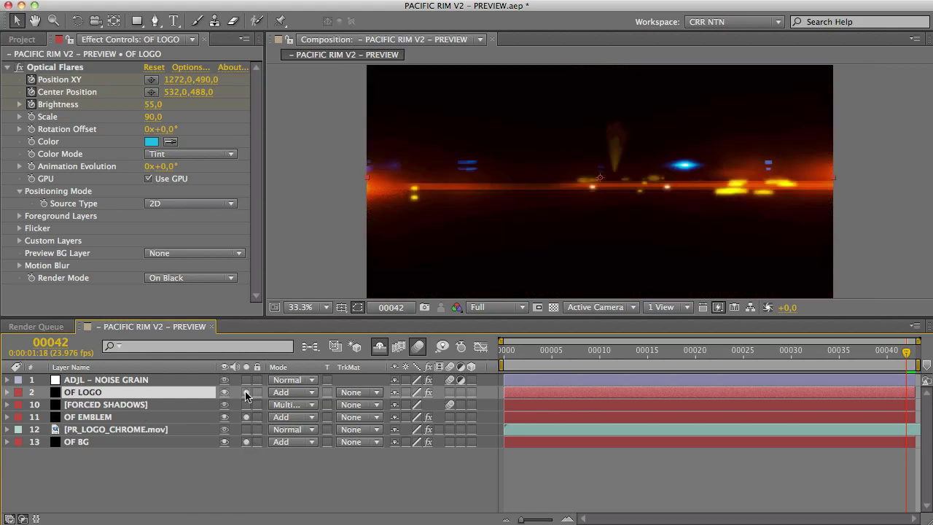
{"action": "left_click", "coordinate": [563, 353]}
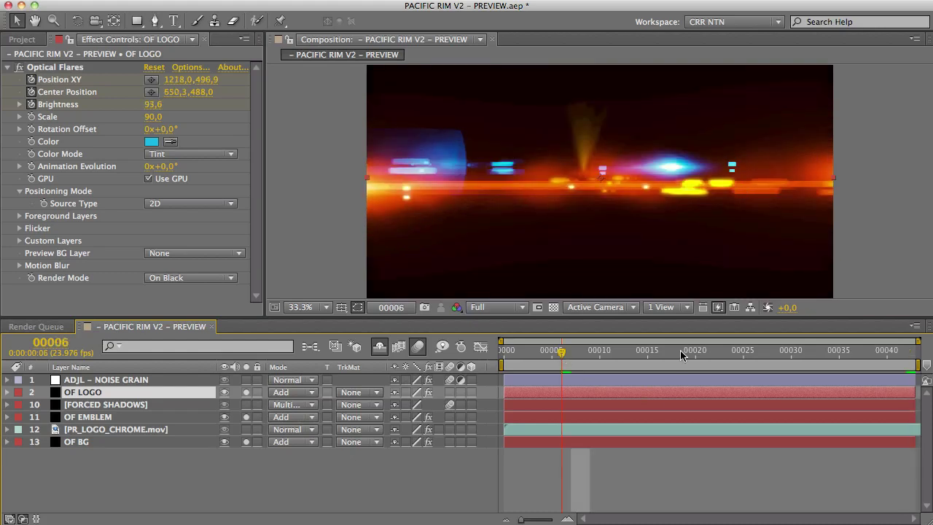
{"action": "left_click_drag", "start_coordinate": [687, 352], "coordinate": [704, 352]}
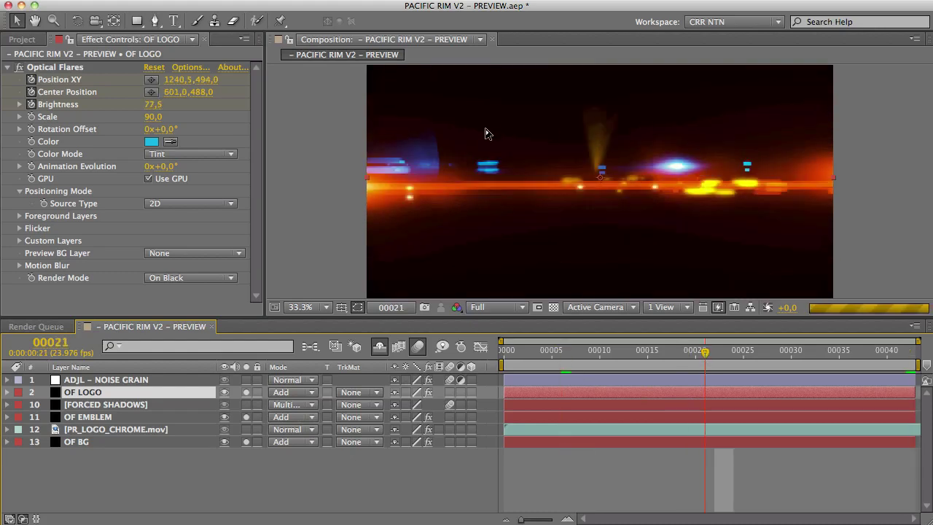
{"action": "left_click_drag", "start_coordinate": [595, 354], "coordinate": [500, 339]}
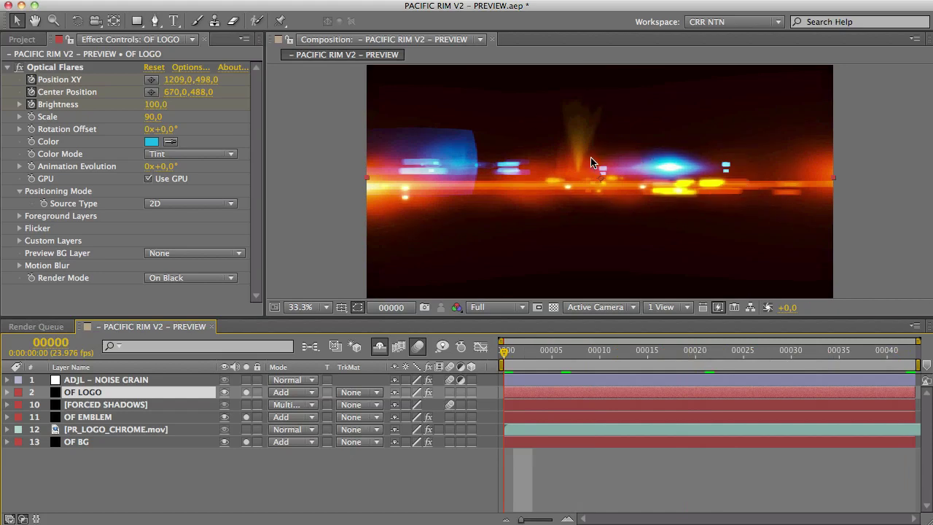
- Try Sankor 16 and the orange preset below Red Triangles from Motion Graphics in OF LOGO's Optical Flares options, without keeping them
{"action": "left_click", "coordinate": [190, 66]}
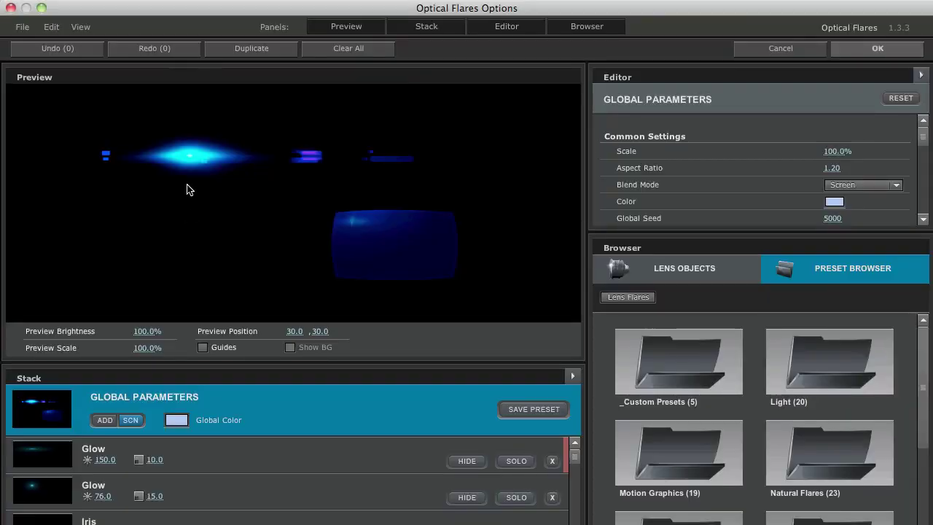
{"action": "left_click_drag", "start_coordinate": [255, 208], "coordinate": [473, 201]}
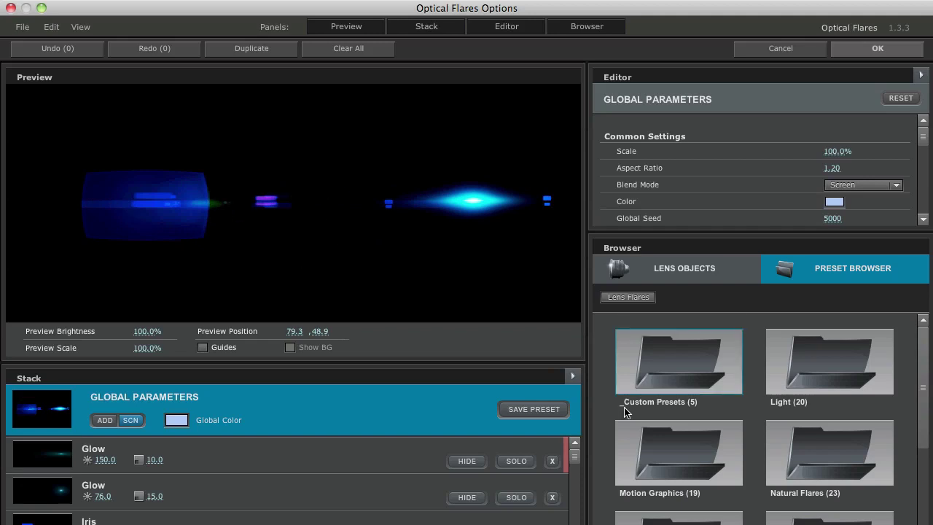
{"action": "left_click", "coordinate": [680, 449]}
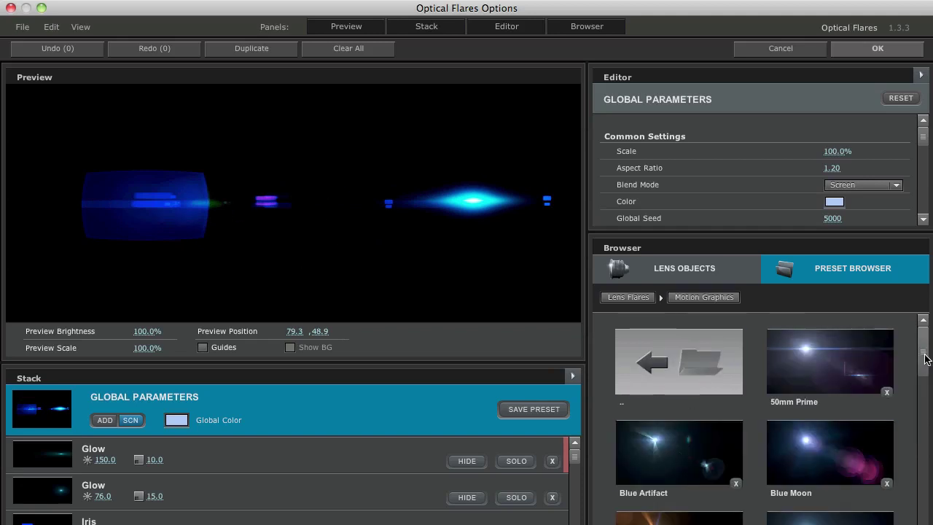
{"action": "left_click_drag", "start_coordinate": [923, 357], "coordinate": [922, 491]}
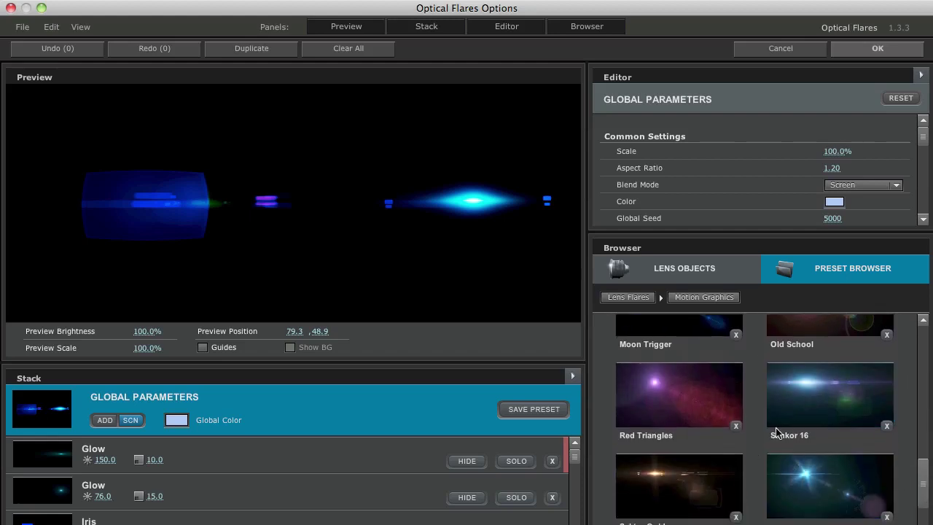
{"action": "left_click", "coordinate": [814, 403]}
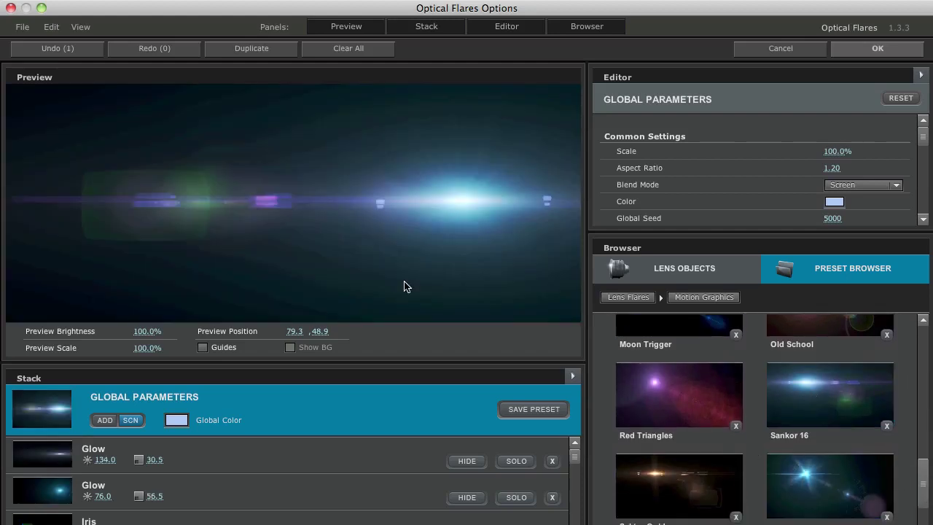
{"action": "left_click", "coordinate": [650, 486]}
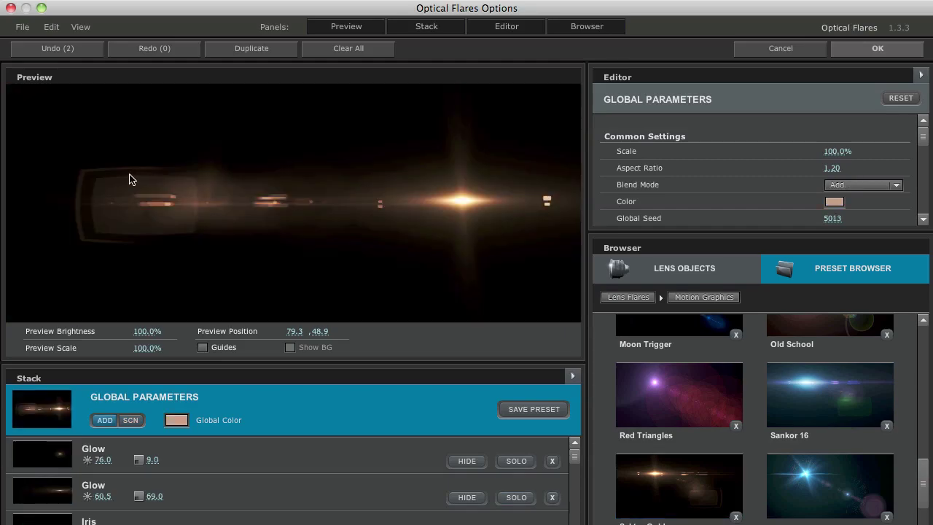
{"action": "left_click_drag", "start_coordinate": [129, 177], "coordinate": [444, 169]}
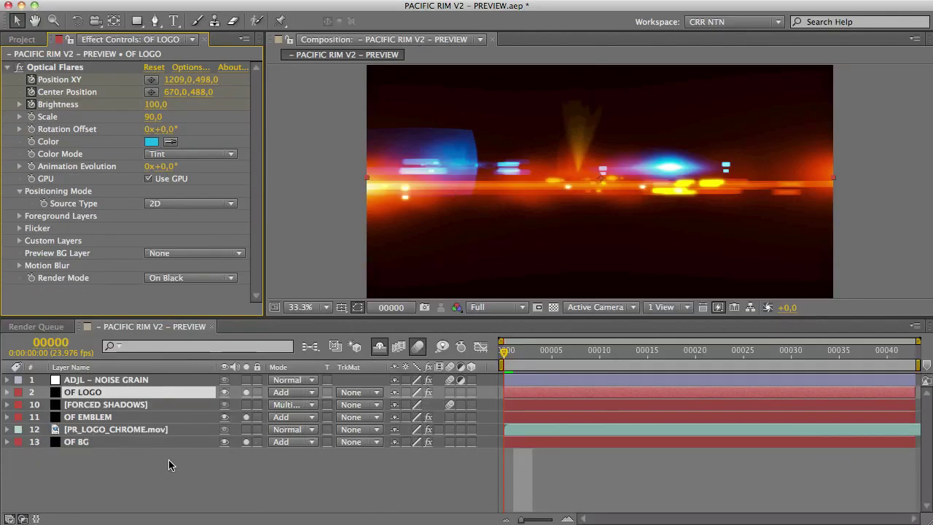
- Keep the OF LOGO layer's blending mode on Add and set the OF BG layer's blending mode to Normal
{"action": "left_click", "coordinate": [292, 395]}
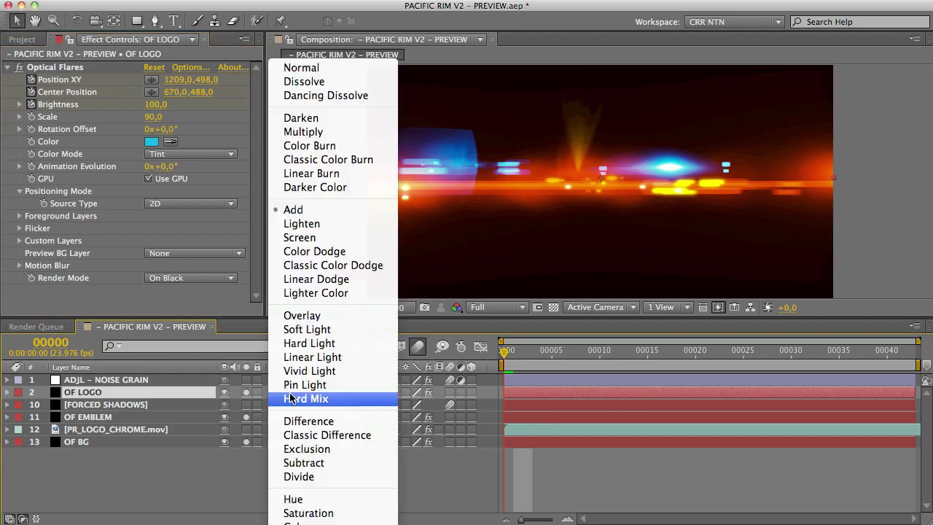
{"action": "left_click", "coordinate": [318, 210]}
{"action": "left_click", "coordinate": [135, 441]}
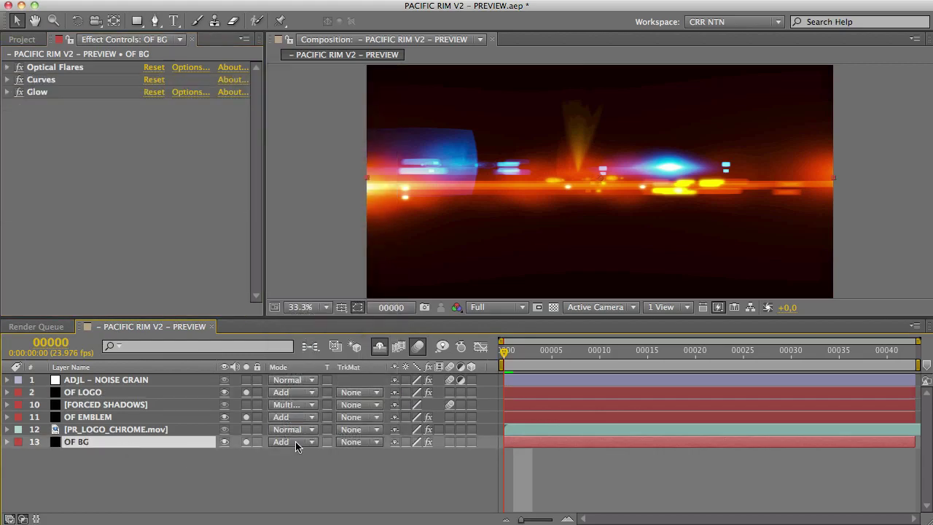
{"action": "left_click", "coordinate": [295, 441]}
{"action": "left_click", "coordinate": [329, 70]}
- Turn off solo for the OF LOGO, OF EMBLEM and OF BG layers so all layers display
{"action": "left_click", "coordinate": [233, 503]}
{"action": "left_click_drag", "start_coordinate": [248, 394], "coordinate": [270, 443]}
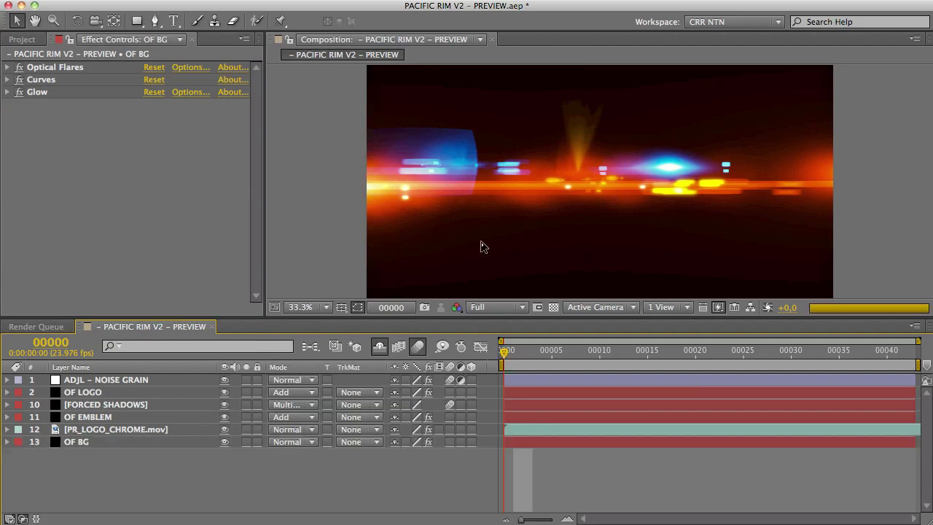
- Show the hidden shy layers and solo the Particles_14.mp4 and SMOKE.mov layers
{"action": "left_click", "coordinate": [379, 347]}
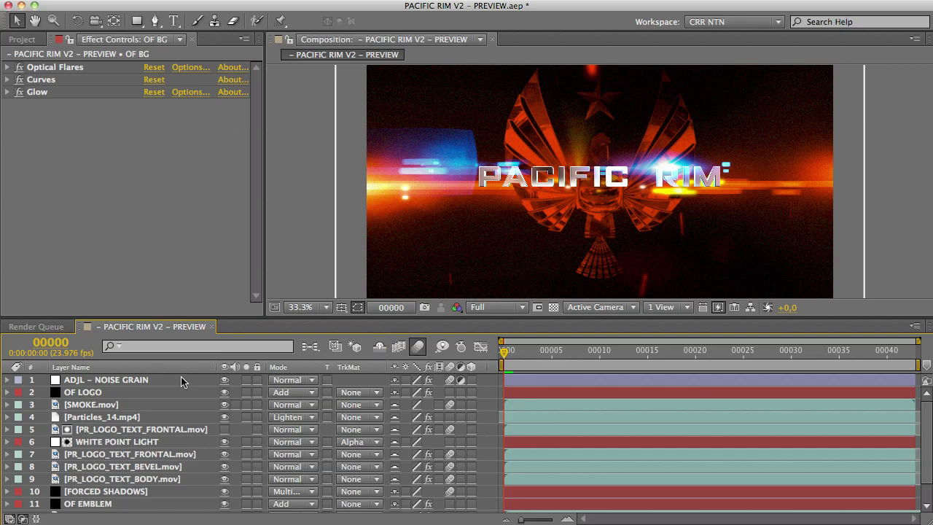
{"action": "left_click", "coordinate": [135, 417]}
{"action": "left_click", "coordinate": [95, 405]}
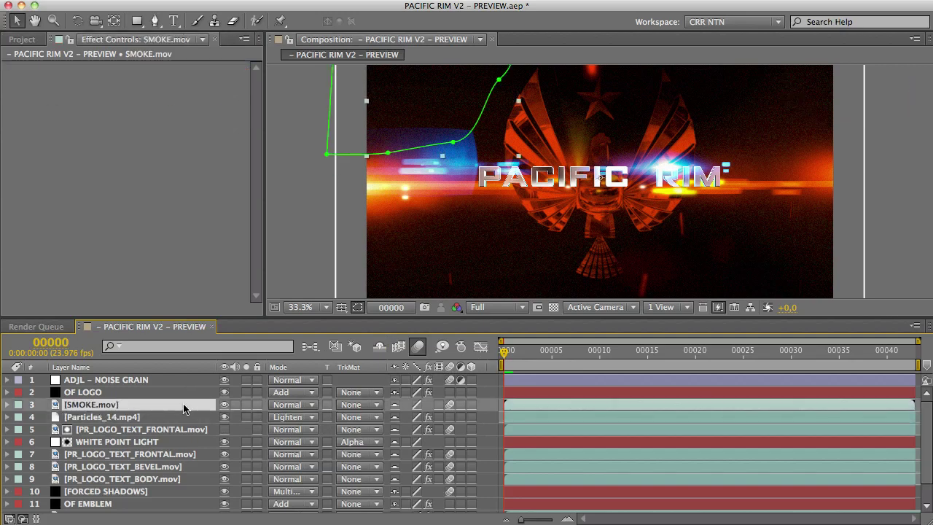
{"action": "left_click", "coordinate": [247, 417]}
{"action": "left_click", "coordinate": [246, 405]}
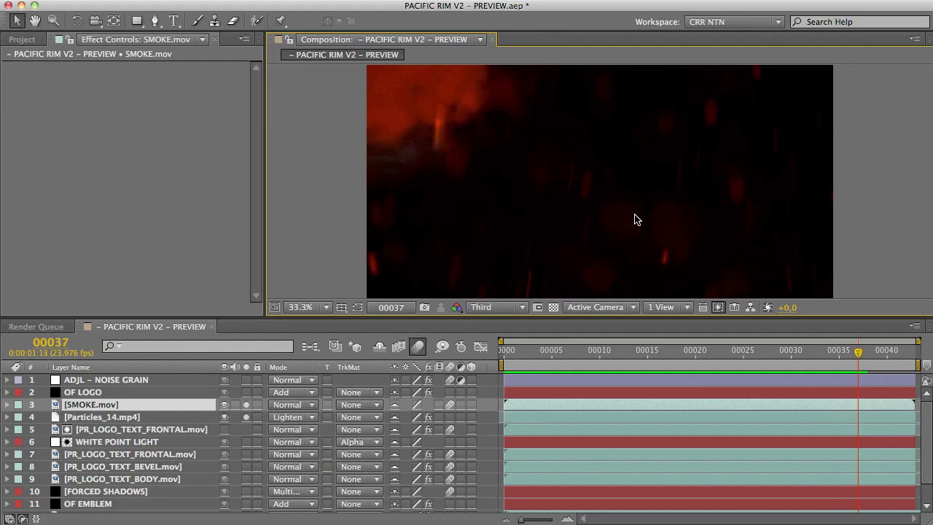
- Examine the Tint effect's color mapping on the Particles_14.mp4 layer and view the particles at frame 12
{"action": "left_click", "coordinate": [96, 416]}
{"action": "left_click", "coordinate": [102, 404]}
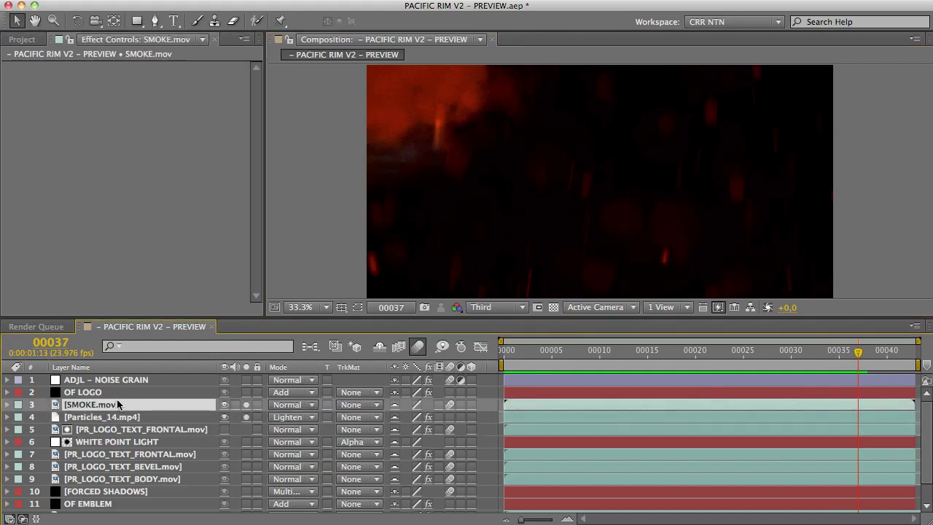
{"action": "left_click", "coordinate": [110, 419]}
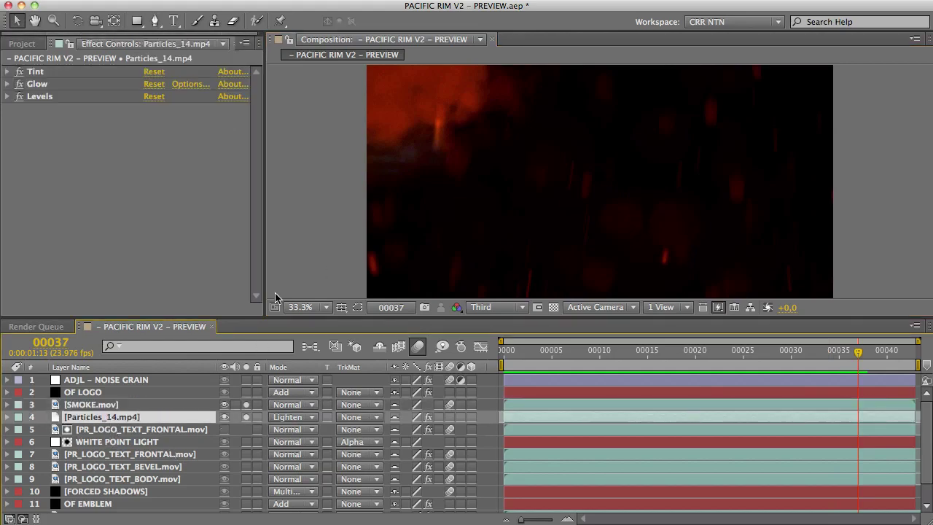
{"action": "left_click", "coordinate": [8, 71]}
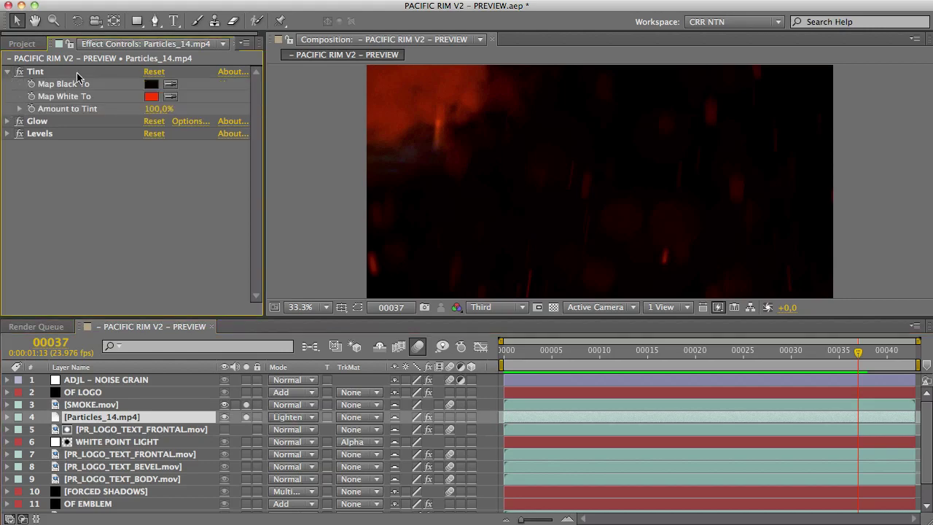
{"action": "left_click", "coordinate": [8, 72]}
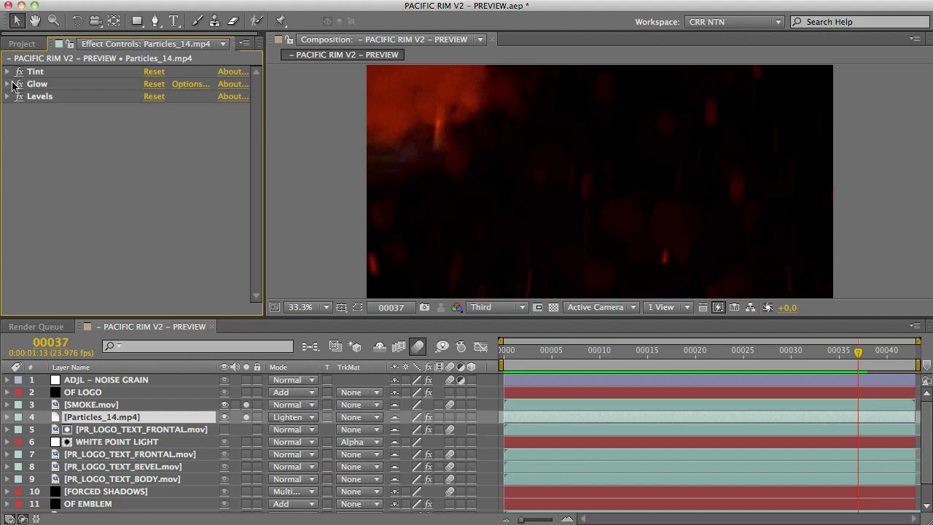
{"action": "left_click_drag", "start_coordinate": [701, 354], "coordinate": [619, 351]}
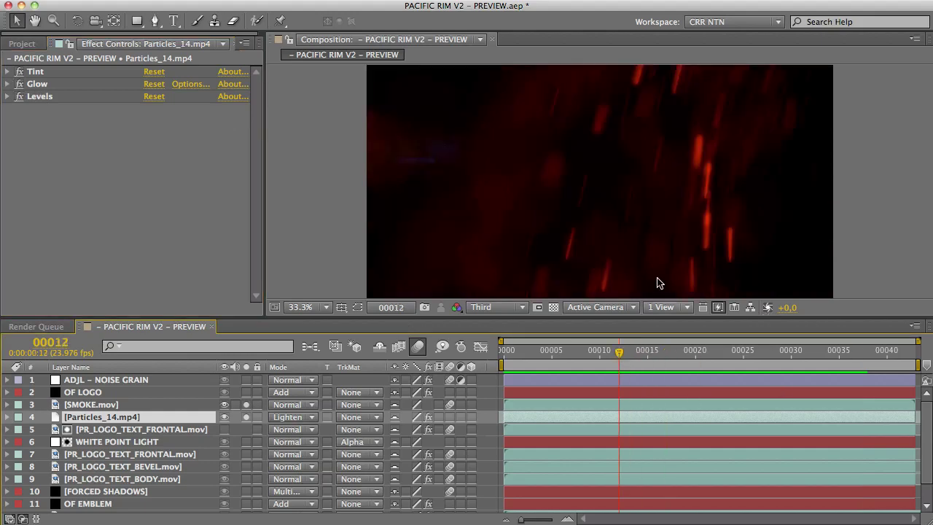
- Examine the Glow settings on Particles_14.mp4 and compare the particles with the effect off and on
{"action": "left_click", "coordinate": [7, 83]}
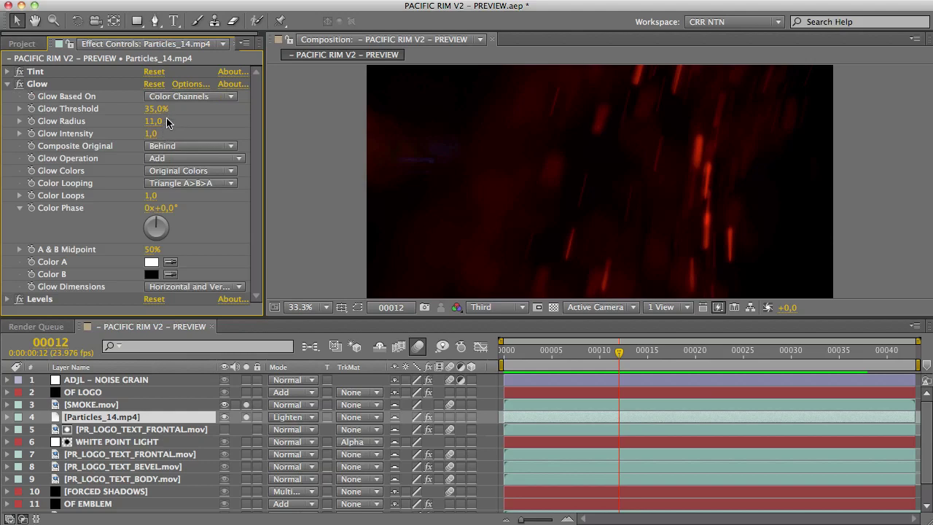
{"action": "left_click", "coordinate": [20, 84]}
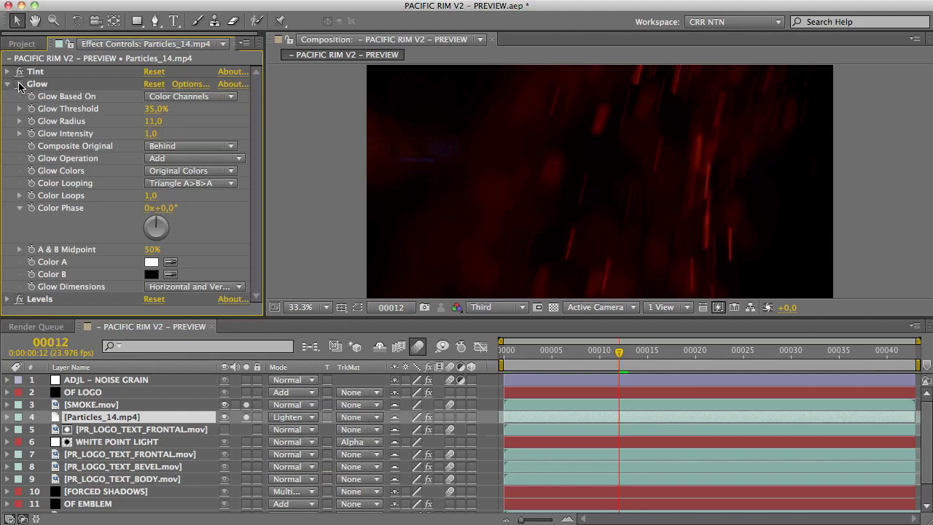
{"action": "left_click", "coordinate": [19, 84]}
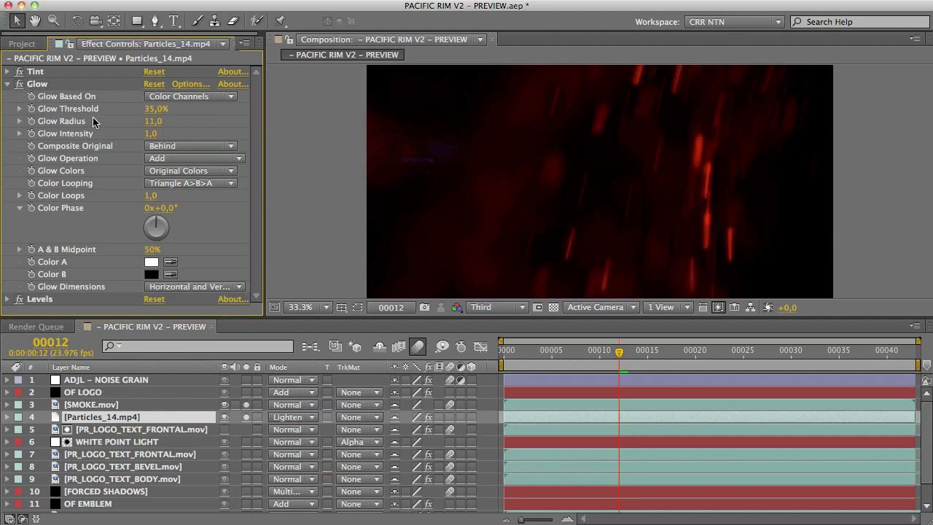
{"action": "left_click", "coordinate": [8, 84]}
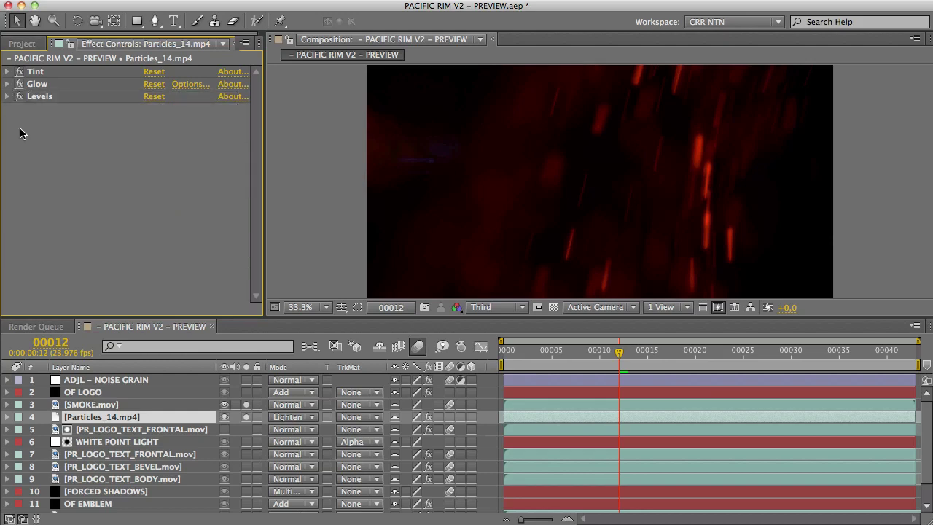
- Check the Levels settings on Particles_14.mp4 and turn off solo for the particle and smoke layers
{"action": "left_click", "coordinate": [6, 96]}
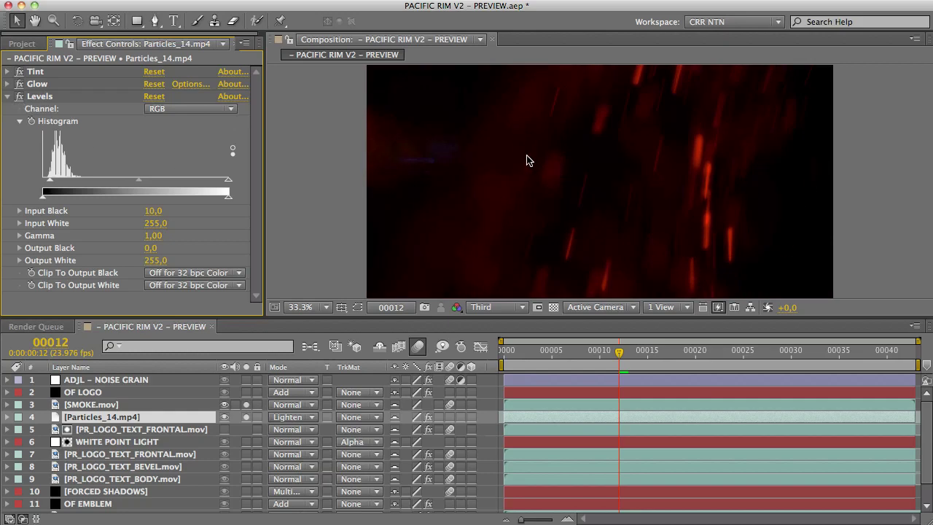
{"action": "left_click", "coordinate": [7, 96]}
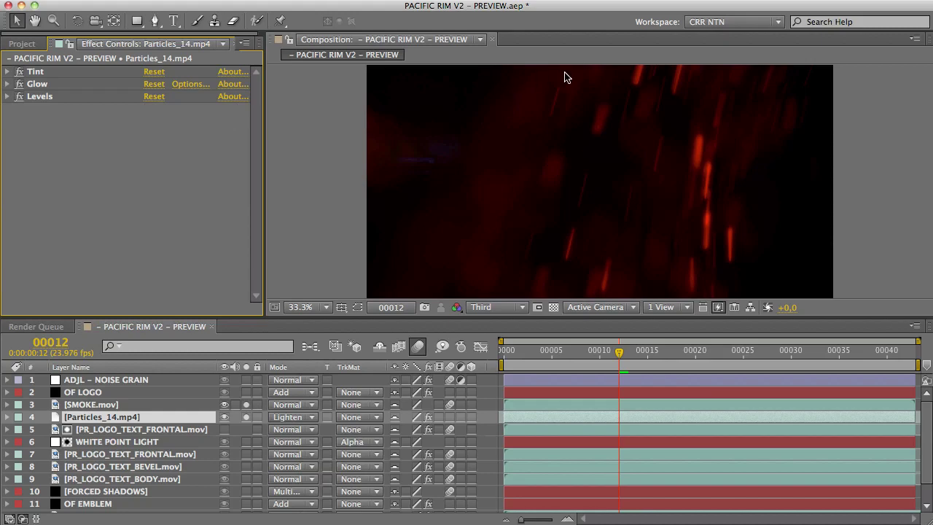
{"action": "left_click", "coordinate": [246, 417]}
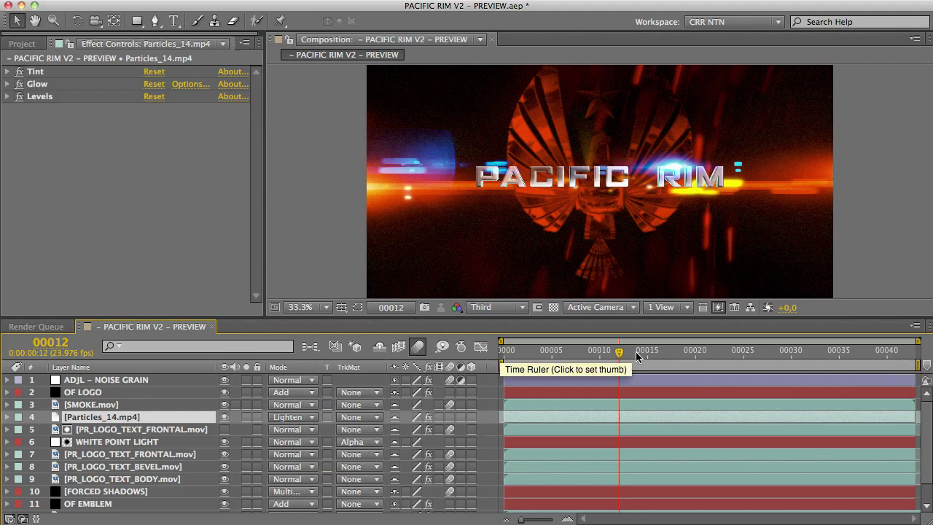
- Examine the Noise effect of the ADJL - NOISE GRAIN layer at 100% magnification and Full resolution, comparing it off and on
{"action": "left_click", "coordinate": [99, 380]}
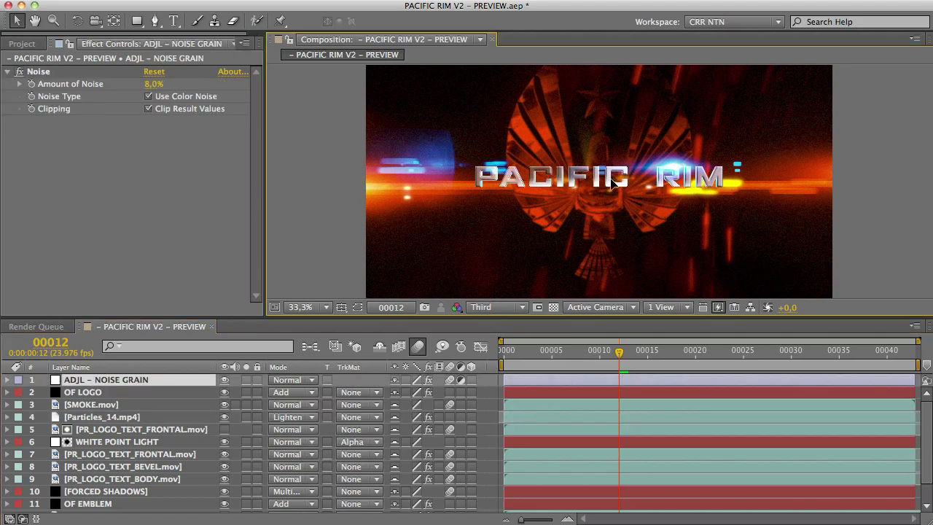
{"action": "key", "text": "slash"}
{"action": "left_click", "coordinate": [506, 307]}
{"action": "left_click", "coordinate": [506, 333]}
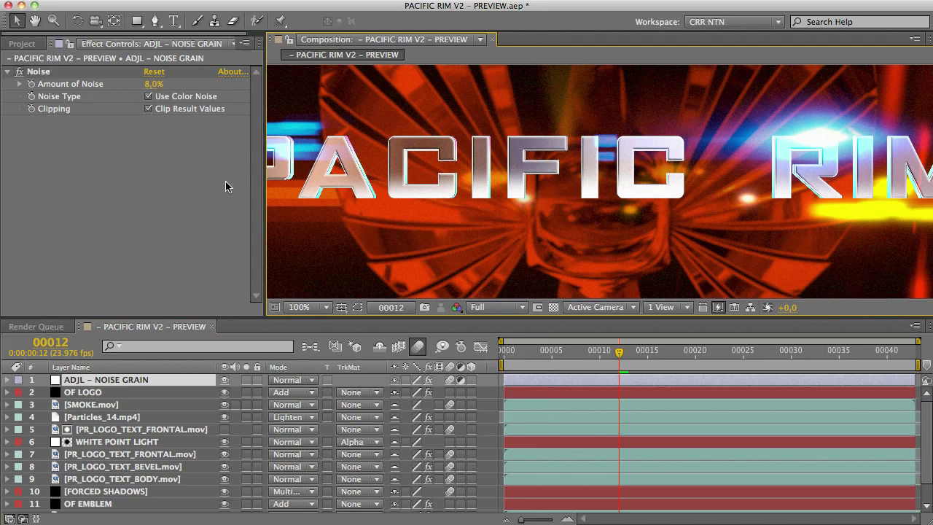
{"action": "left_click", "coordinate": [21, 76]}
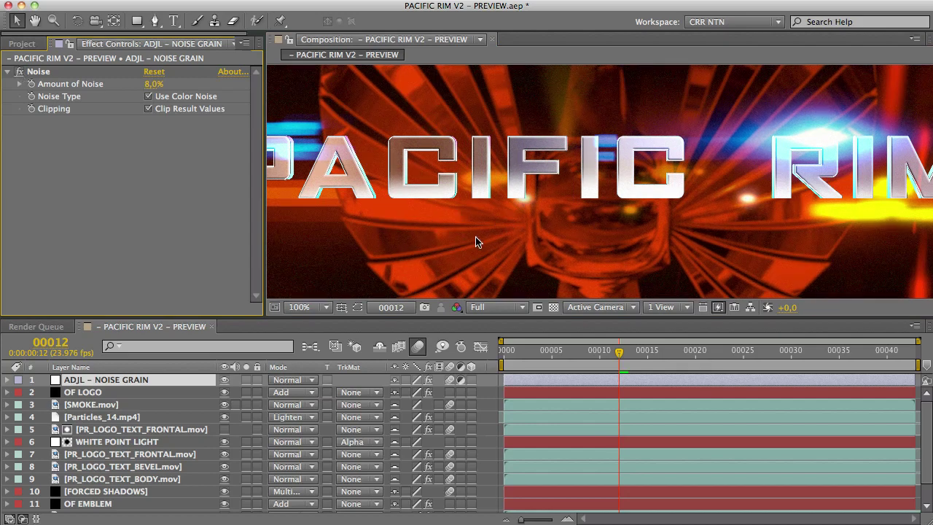
{"action": "scroll", "coordinate": [661, 203], "scroll_direction": "down", "scroll_amount": 4}
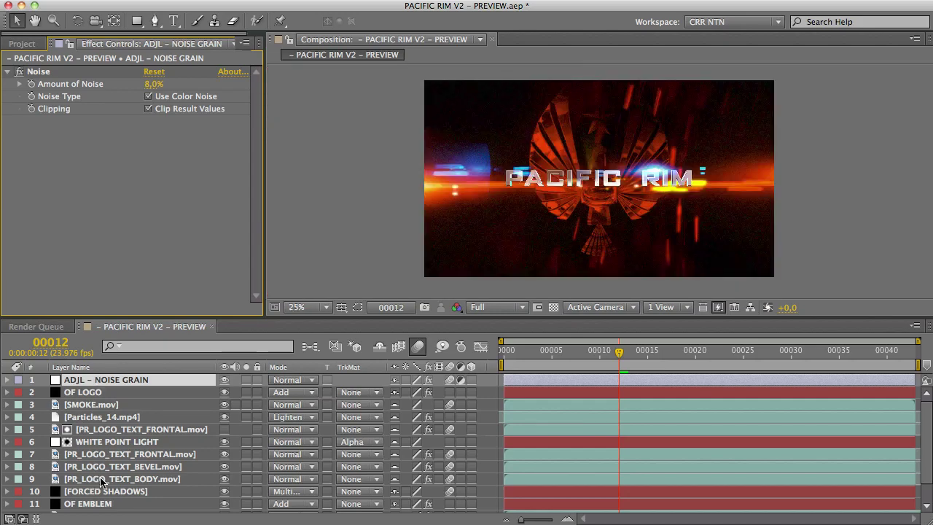
- Add PR_AUDIO.wav from the project's Footage folder to the composition as the topmost layer
{"action": "left_click_drag", "start_coordinate": [190, 314], "coordinate": [189, 268]}
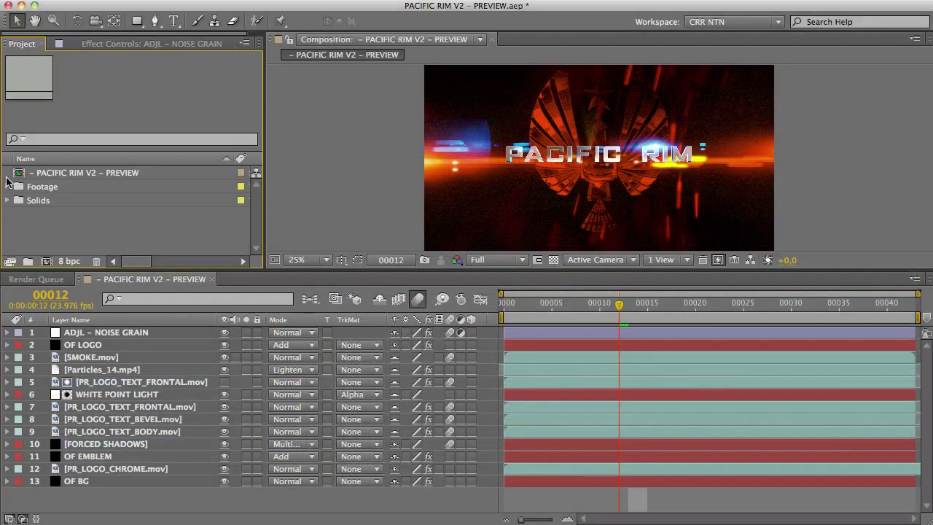
{"action": "left_click", "coordinate": [7, 186]}
{"action": "left_click_drag", "start_coordinate": [81, 219], "coordinate": [86, 330]}
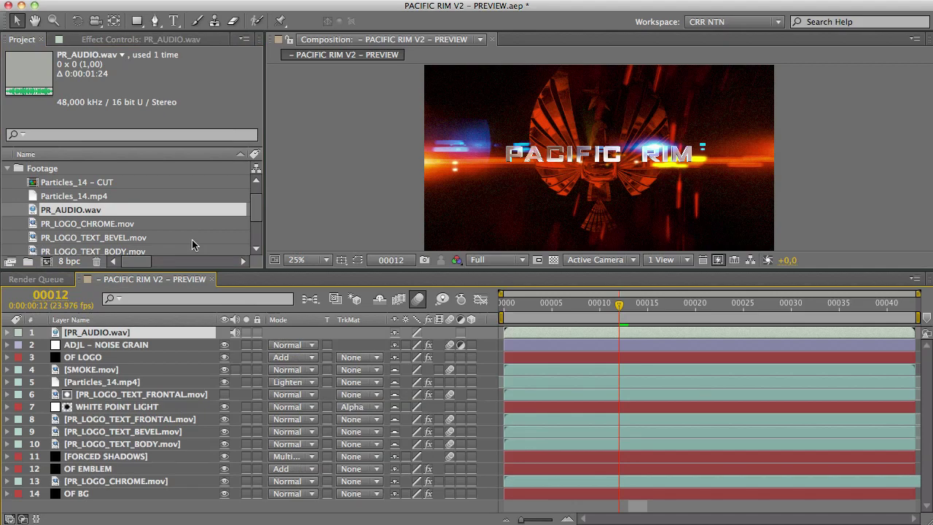
- Minimize After Effects and play the rendered PACIFIC RIM V2 - PREVIEW.mov from the desktop
{"action": "key", "text": "super+m"}
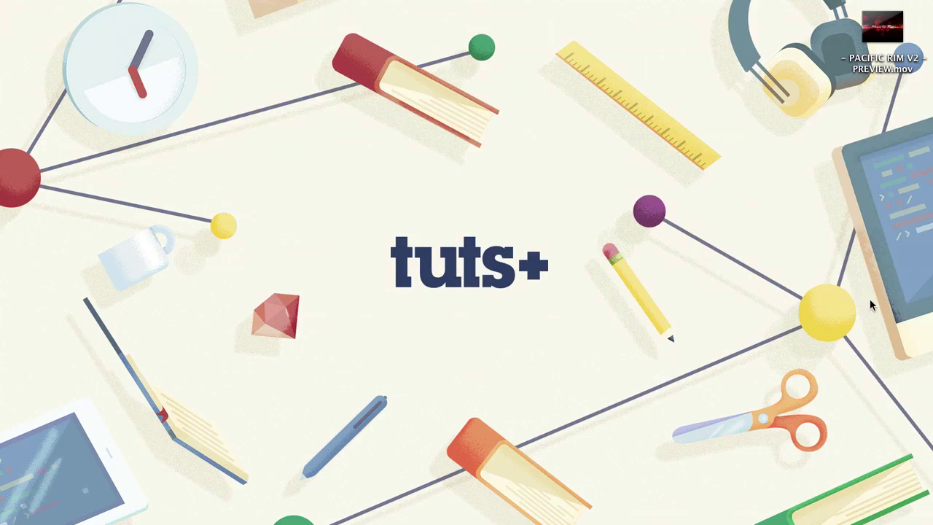
{"action": "left_click", "coordinate": [882, 29]}
{"action": "key", "text": "space"}
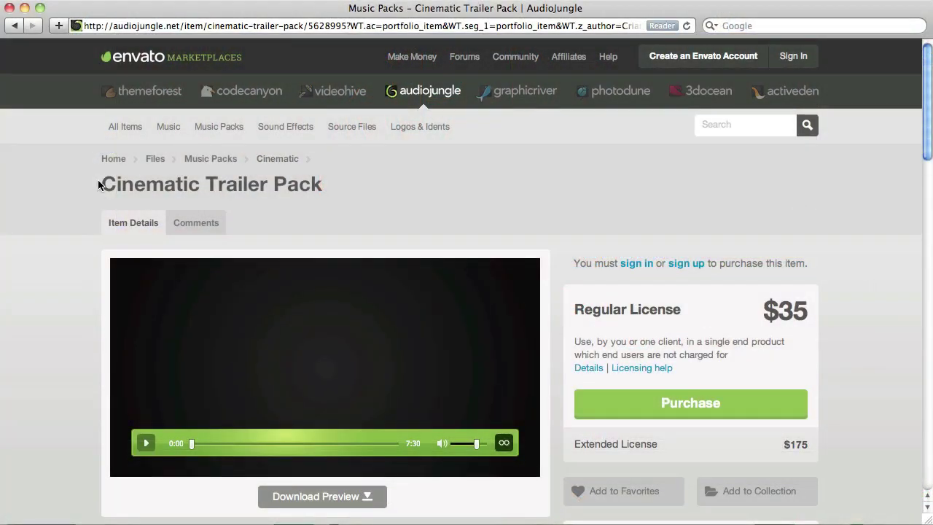
- Review the title, description and track list of the Cinematic Trailer Pack on its AudioJungle page
{"action": "left_click_drag", "start_coordinate": [100, 182], "coordinate": [354, 182]}
{"action": "left_click", "coordinate": [354, 182]}
{"action": "scroll", "coordinate": [838, 296], "scroll_direction": "down", "scroll_amount": 10}
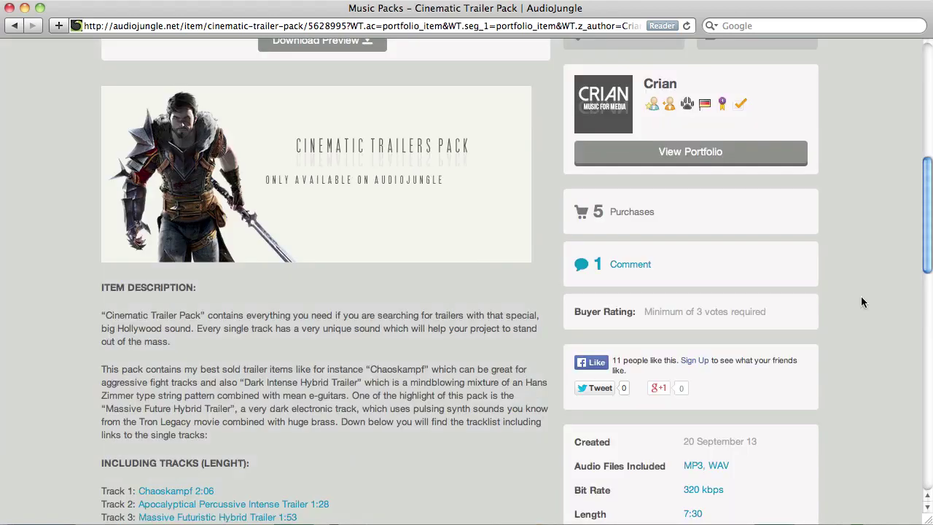
{"action": "scroll", "coordinate": [863, 240], "scroll_direction": "down", "scroll_amount": 6}
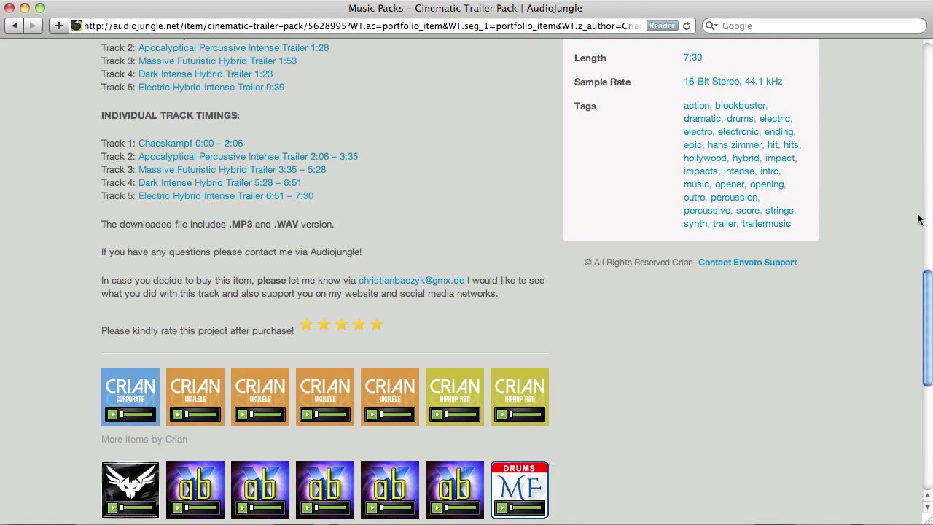
{"action": "left_click_drag", "start_coordinate": [927, 291], "coordinate": [927, 66]}
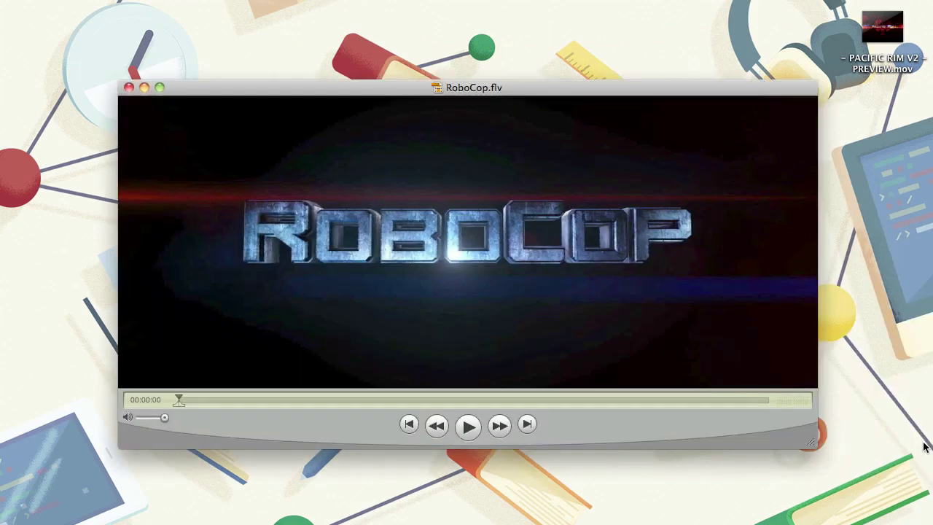
- Play the RoboCop.flv title clip through and minimize its player window
{"action": "key", "text": "space"}
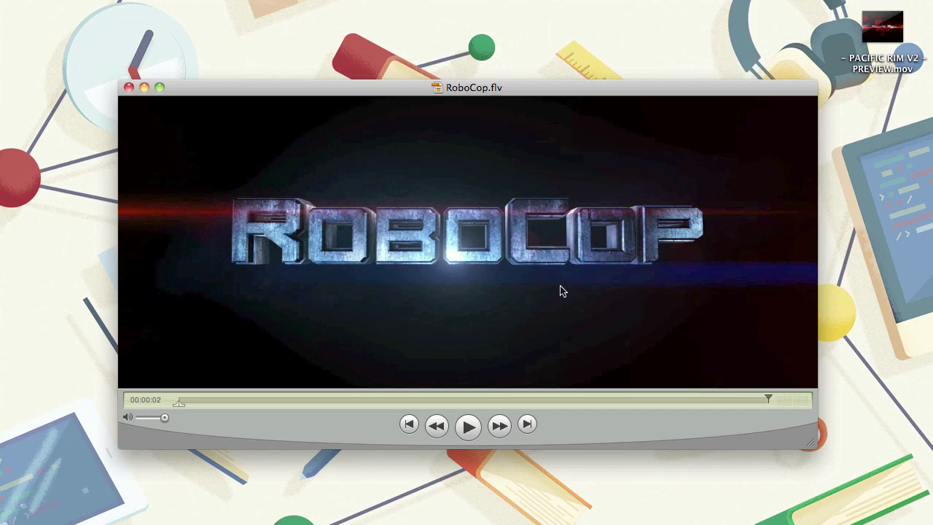
{"action": "left_click", "coordinate": [144, 88]}
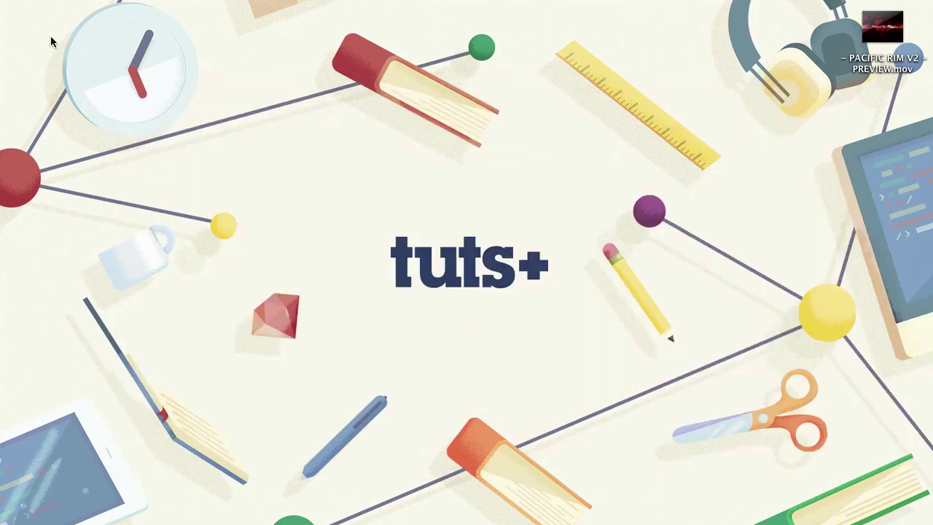